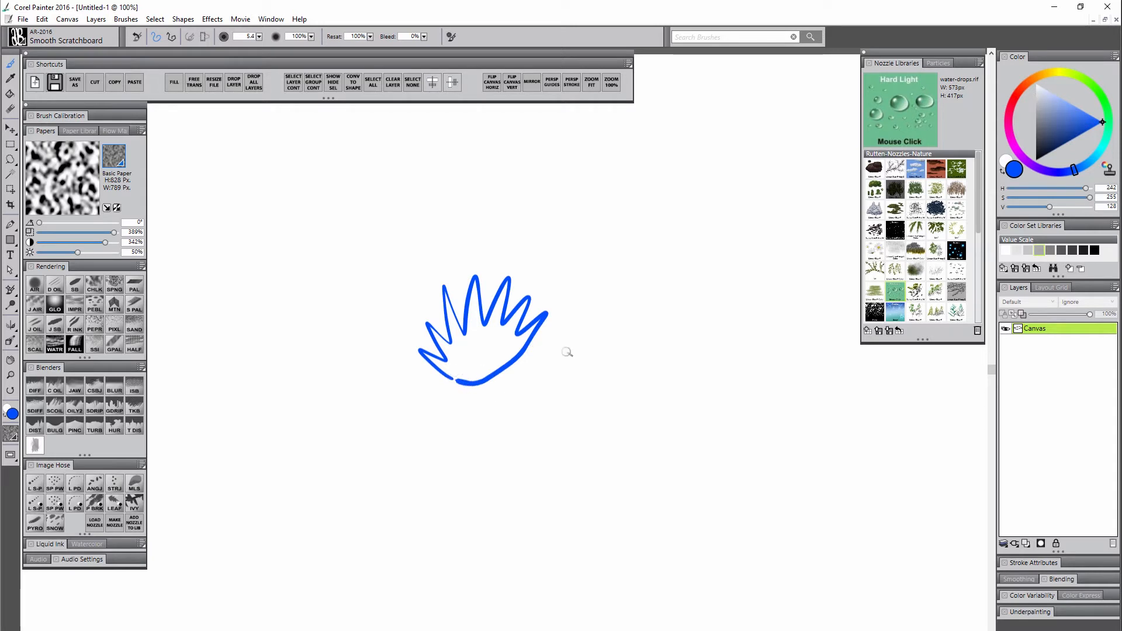
Sketch a second, smaller bush beside the large one and frame each with a rounded box
mouse_move(565, 355)
mouse_down()
mouse_move(580, 370)
mouse_move(605, 339)
mouse_move(607, 386)
mouse_move(596, 383)
mouse_up()
mouse_move(506, 259)
mouse_down()
mouse_move(409, 257)
mouse_move(418, 386)
mouse_move(553, 379)
mouse_move(523, 257)
mouse_move(506, 259)
mouse_up()
mouse_move(605, 317)
mouse_down()
mouse_move(592, 317)
mouse_move(571, 388)
mouse_move(647, 318)
mouse_move(606, 316)
mouse_up()
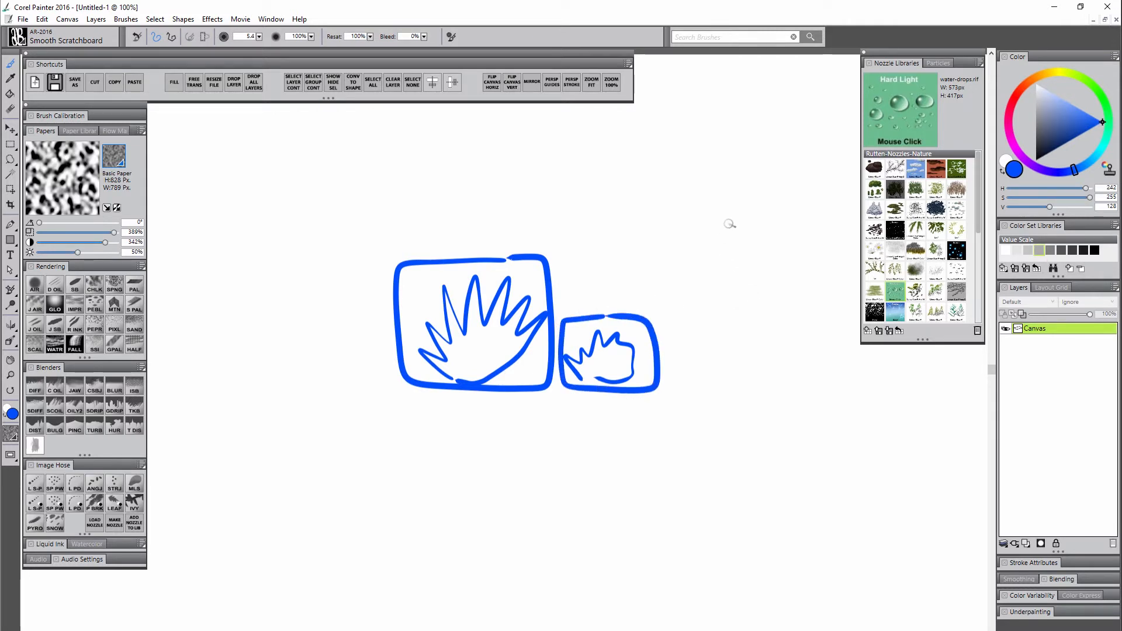
Sketch a tall leafy stem in a narrow box and stack a second boxed stem directly above it
mouse_move(729, 220)
mouse_down()
mouse_move(729, 379)
mouse_move(716, 359)
mouse_move(716, 375)
mouse_move(731, 383)
mouse_move(733, 326)
mouse_move(731, 349)
mouse_up()
mouse_move(728, 307)
mouse_down()
mouse_move(743, 257)
mouse_move(727, 276)
mouse_up()
mouse_move(734, 212)
mouse_down()
mouse_move(702, 232)
mouse_move(702, 393)
mouse_move(751, 325)
mouse_move(752, 220)
mouse_move(740, 215)
mouse_up()
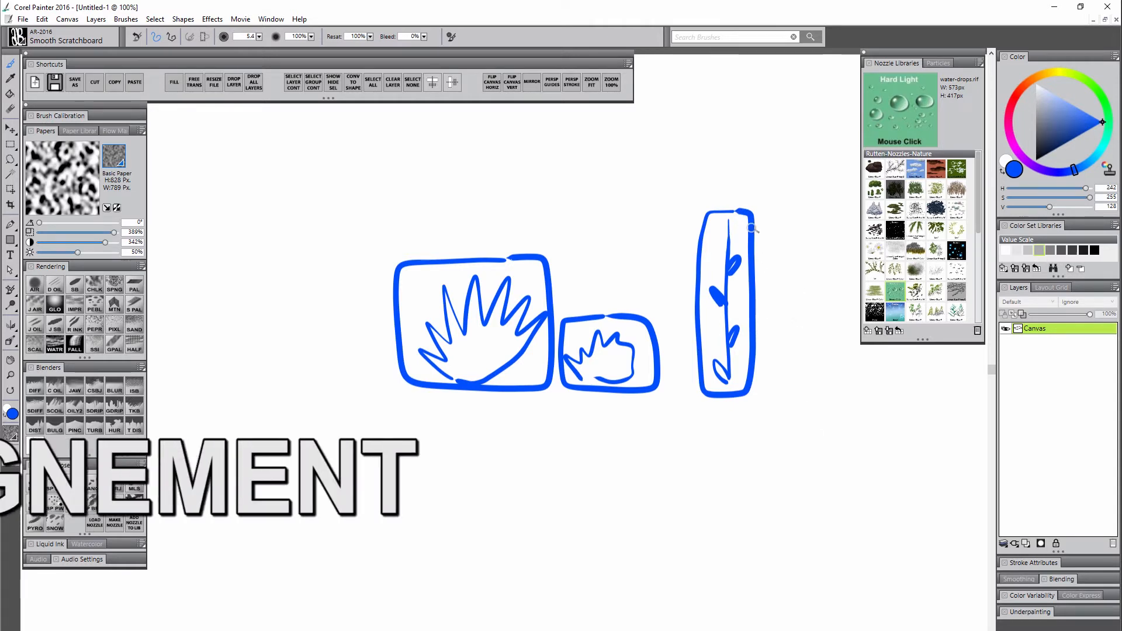
mouse_move(704, 209)
mouse_down()
mouse_move(701, 88)
mouse_move(730, 71)
mouse_move(755, 129)
mouse_move(754, 218)
mouse_move(734, 201)
mouse_move(729, 208)
mouse_move(722, 82)
mouse_up()
mouse_move(728, 190)
mouse_down()
mouse_move(710, 150)
mouse_move(727, 107)
mouse_up()
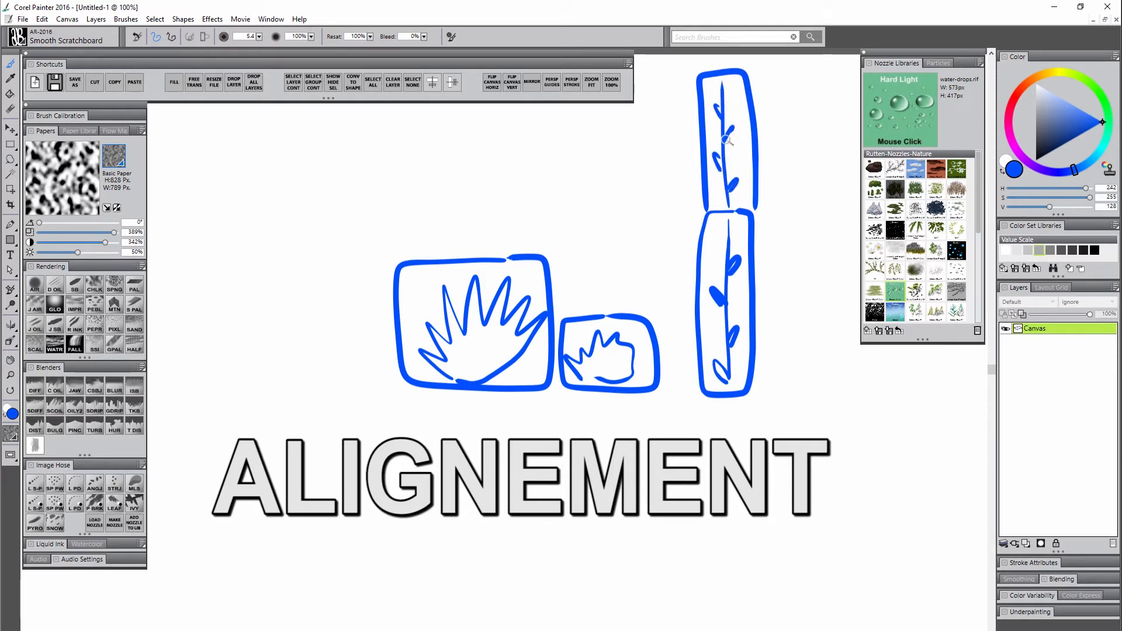
Sketch two more small boxed bushes, one beside and one above the large boxed bush
mouse_move(264, 297)
mouse_down()
mouse_move(263, 367)
mouse_move(353, 331)
mouse_move(277, 370)
mouse_move(292, 338)
mouse_move(331, 340)
mouse_move(297, 356)
mouse_up()
drag(377, 178, 379, 224)
drag(379, 179, 389, 238)
drag(404, 218, 434, 219)
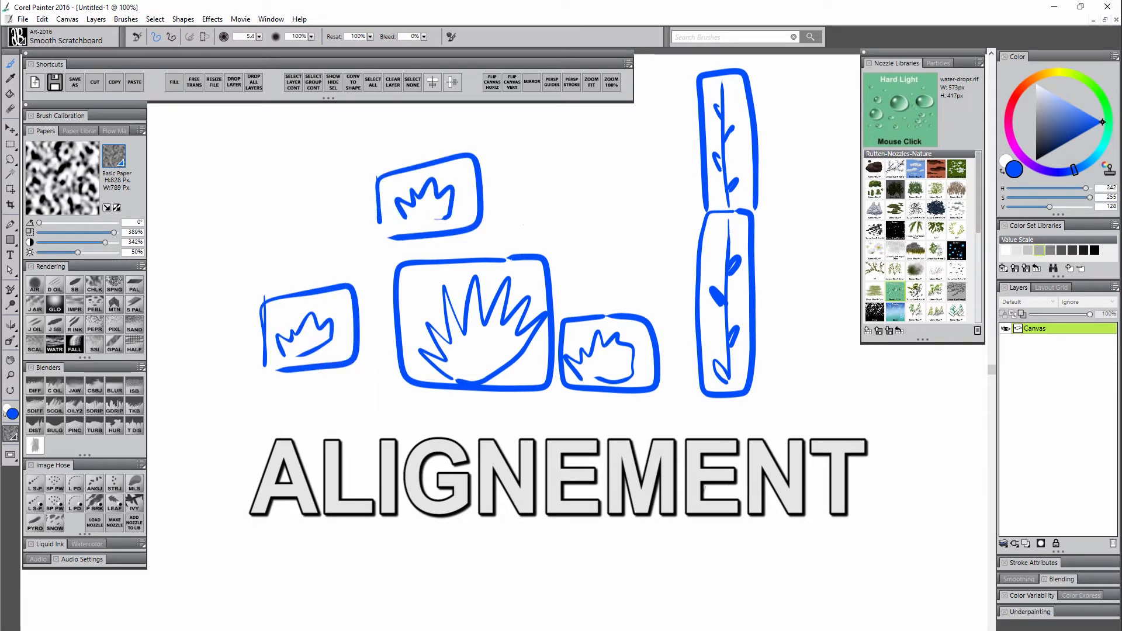
Clear all the alignment sketches from the canvas and deselect
key(ctrl+a)
key(Delete)
key(ctrl+d)
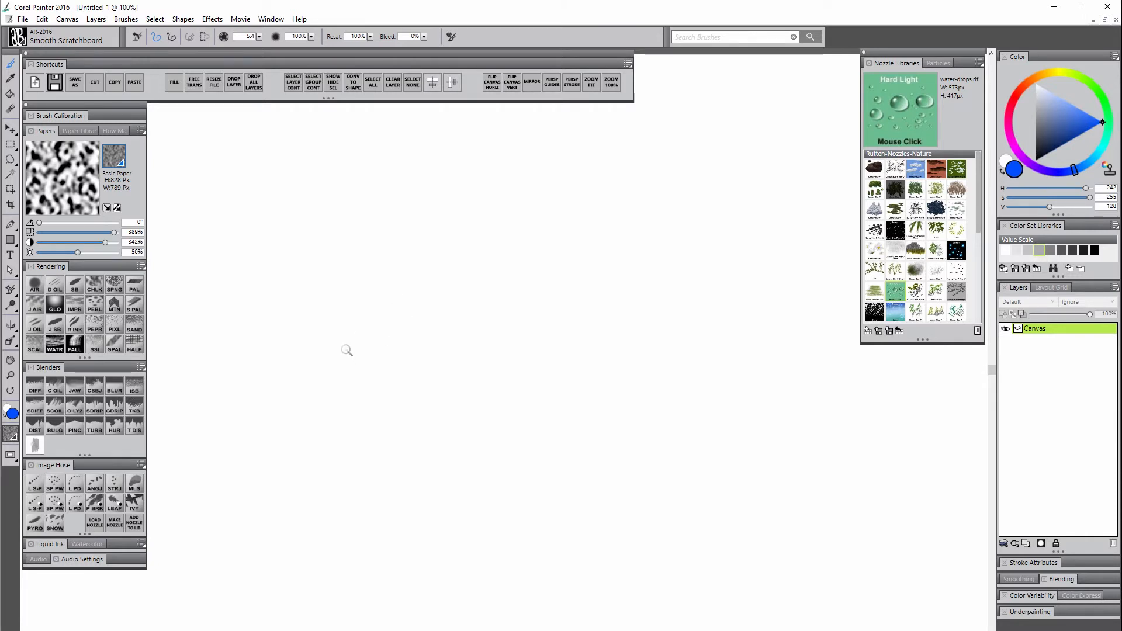
Draw four upward arrows and a long S-curved arrow, and scatter small dots above them
mouse_move(358, 383)
mouse_down()
mouse_move(349, 353)
mouse_move(404, 334)
mouse_move(387, 355)
mouse_move(469, 335)
mouse_move(495, 351)
mouse_move(539, 354)
mouse_move(580, 288)
mouse_move(689, 324)
mouse_move(700, 235)
mouse_move(690, 165)
mouse_move(730, 181)
mouse_move(709, 162)
mouse_move(701, 187)
mouse_up()
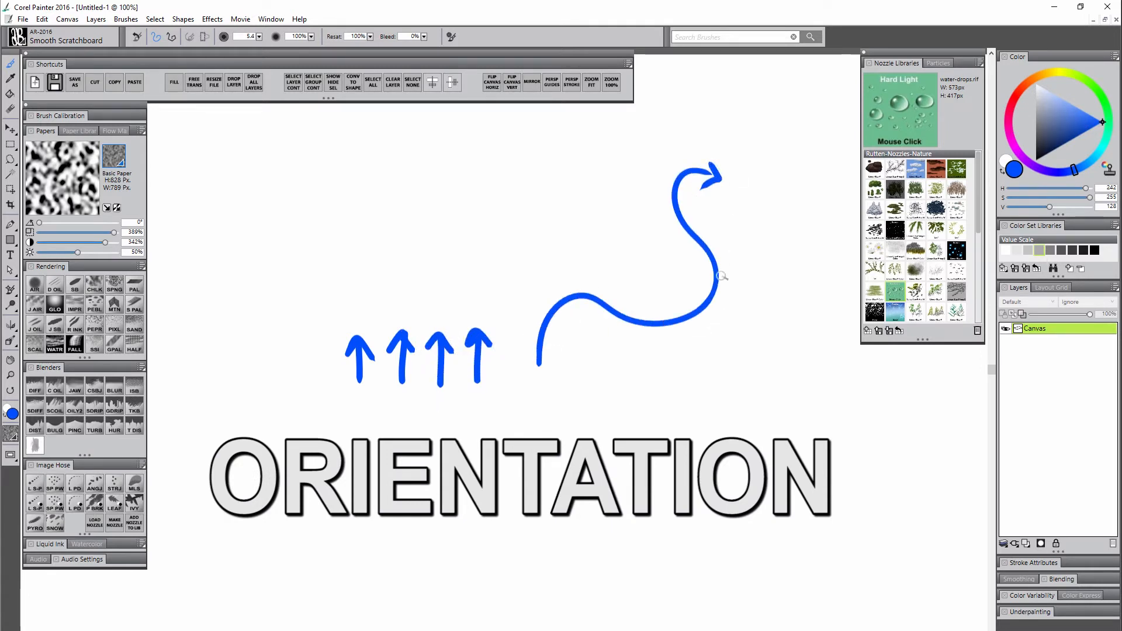
click(396, 263)
click(422, 260)
click(419, 239)
click(473, 297)
click(483, 260)
click(485, 233)
click(532, 235)
click(516, 278)
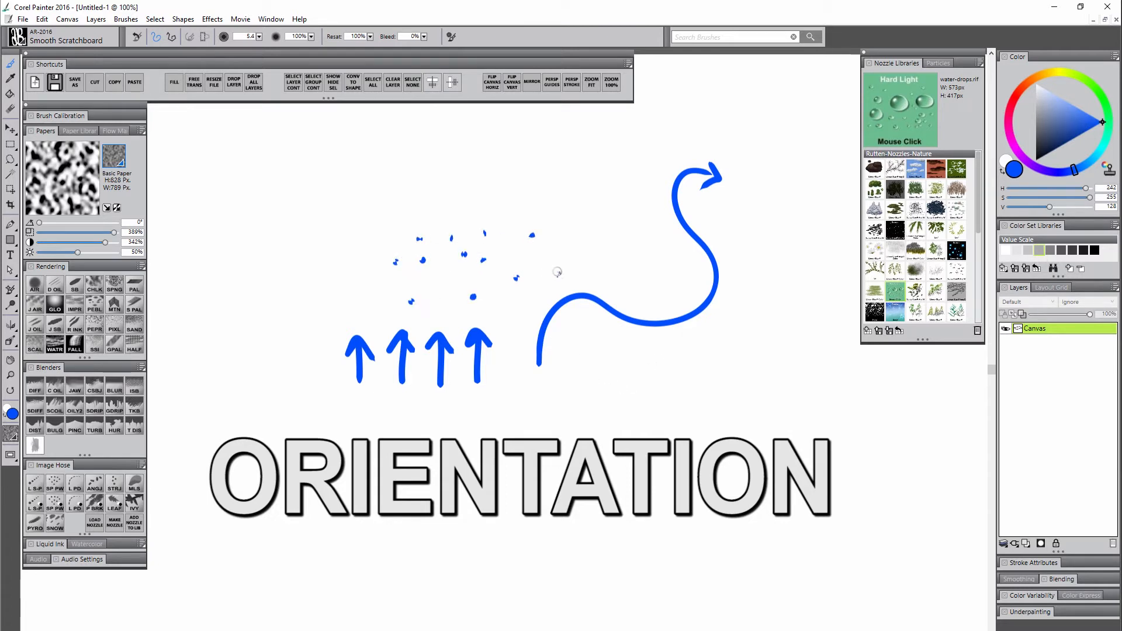
click(559, 274)
click(548, 228)
click(497, 204)
Clear the canvas and paint a broad patch of grass with the tall-grass nozzle
key(ctrl+a)
key(Delete)
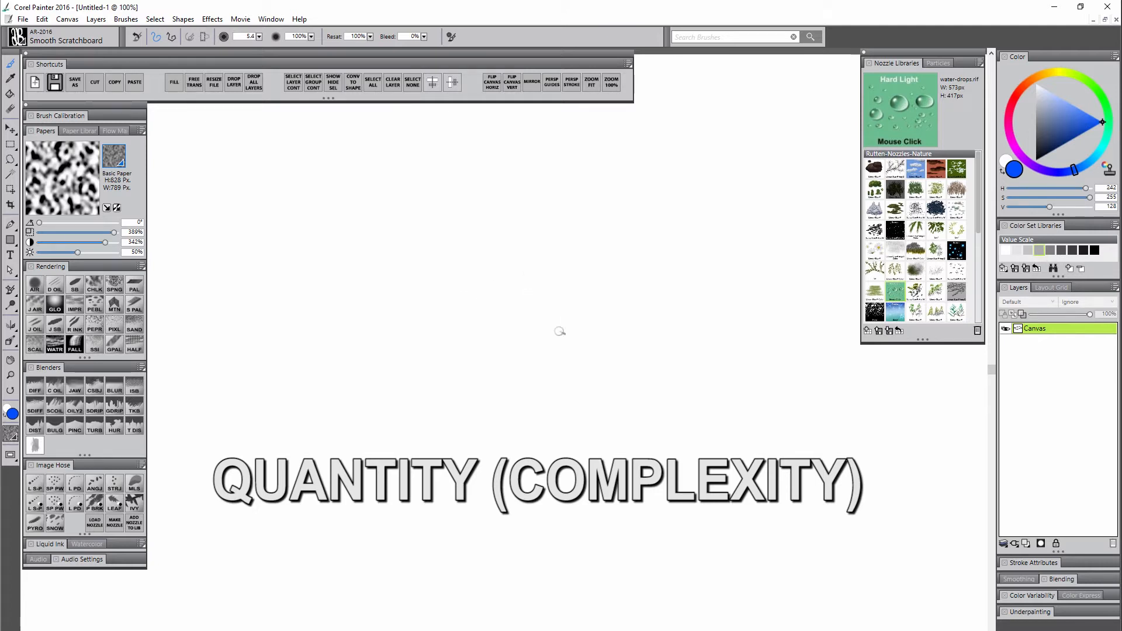
click(875, 294)
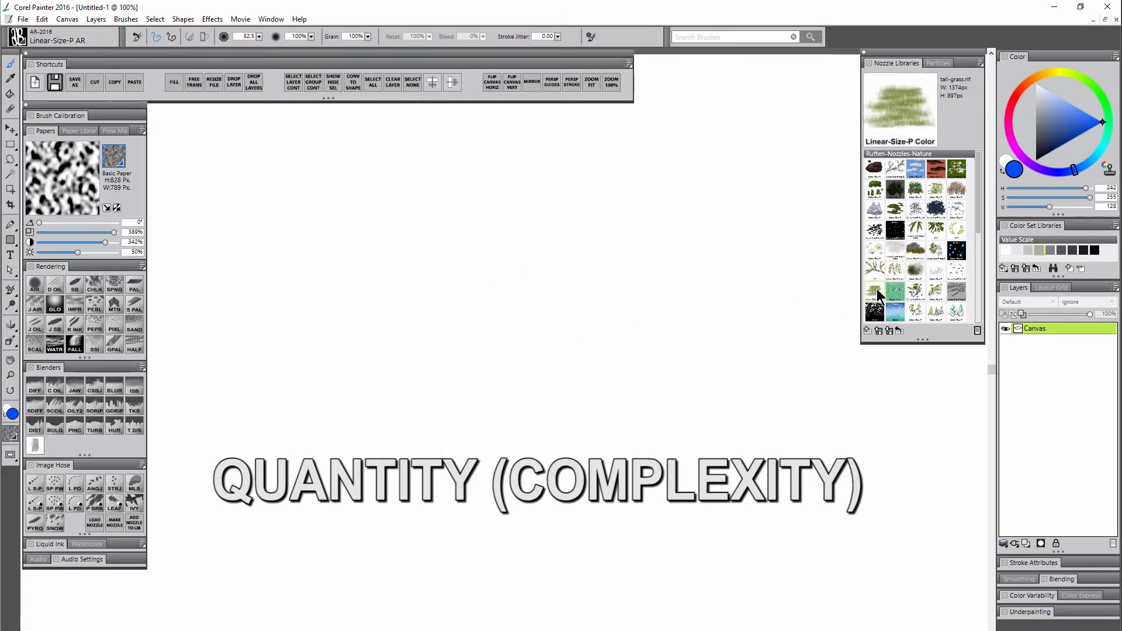
mouse_move(506, 331)
mouse_down()
mouse_move(445, 321)
mouse_move(412, 396)
mouse_move(523, 389)
mouse_move(573, 303)
mouse_move(595, 355)
mouse_move(532, 410)
mouse_move(602, 415)
mouse_move(643, 385)
mouse_move(685, 317)
mouse_move(723, 373)
mouse_move(689, 433)
mouse_move(746, 414)
mouse_move(744, 329)
mouse_move(484, 314)
mouse_move(397, 323)
mouse_move(381, 409)
mouse_move(461, 409)
mouse_move(290, 386)
mouse_move(313, 401)
mouse_up()
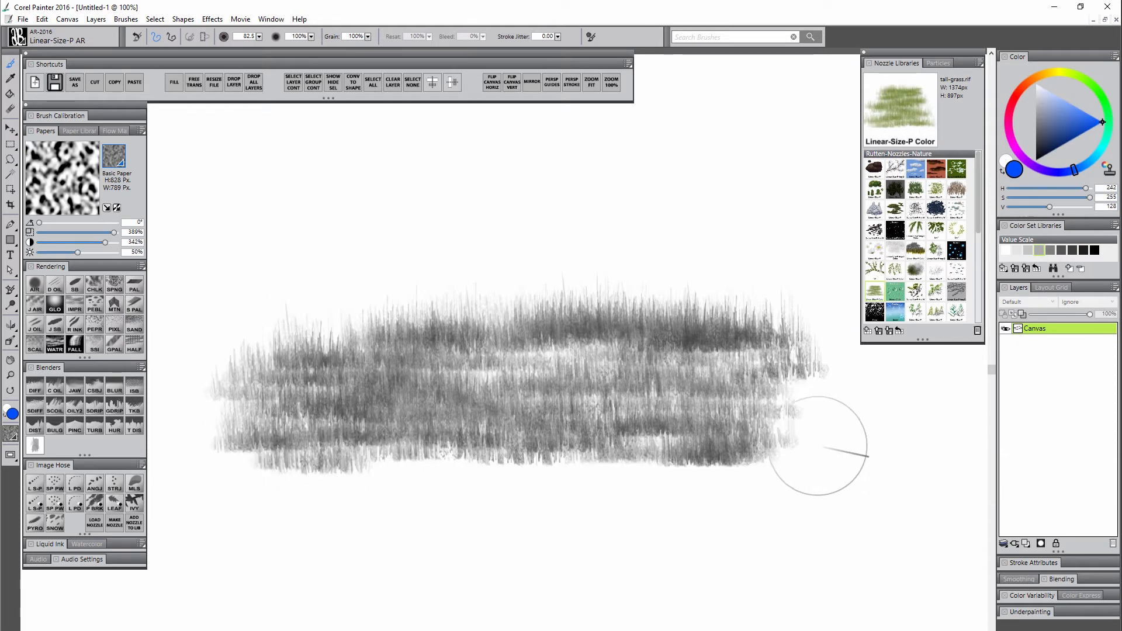
Scatter single water drops of varying sizes above the grass, using the water-drops nozzle at brush size 55.1
click(897, 295)
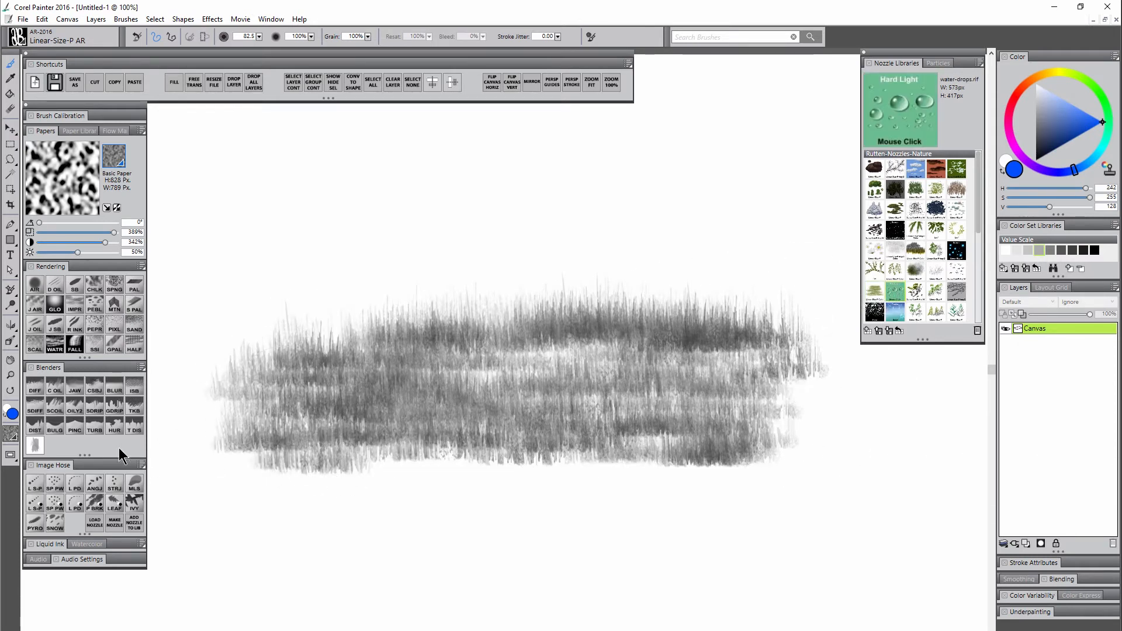
drag(336, 213, 338, 245)
click(337, 230)
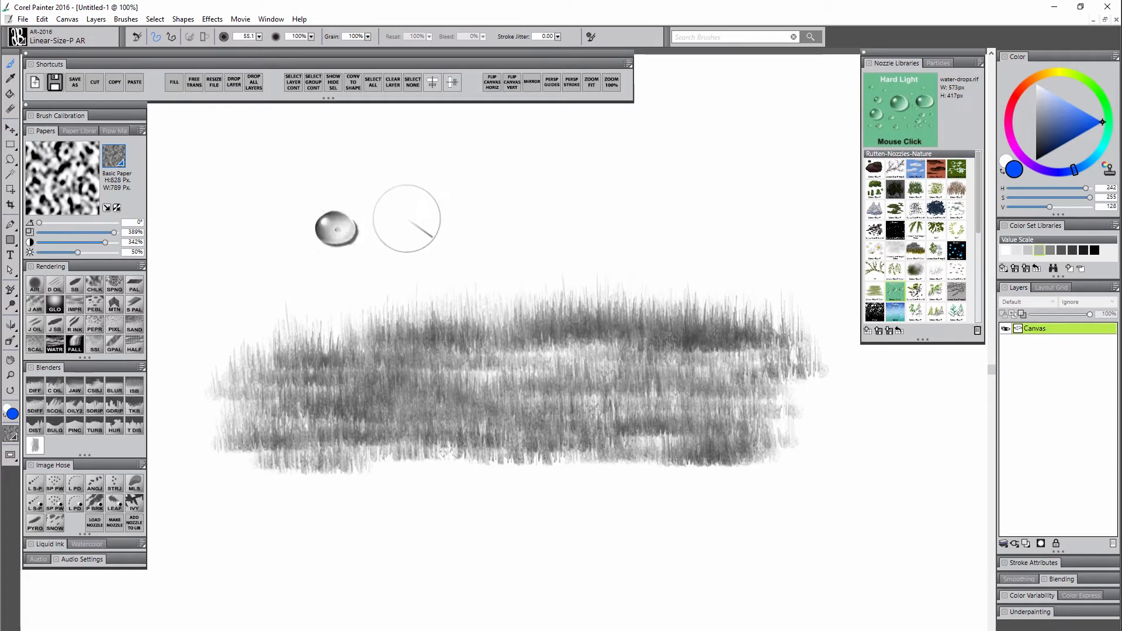
click(407, 218)
click(472, 236)
click(508, 193)
click(550, 246)
click(593, 201)
click(646, 176)
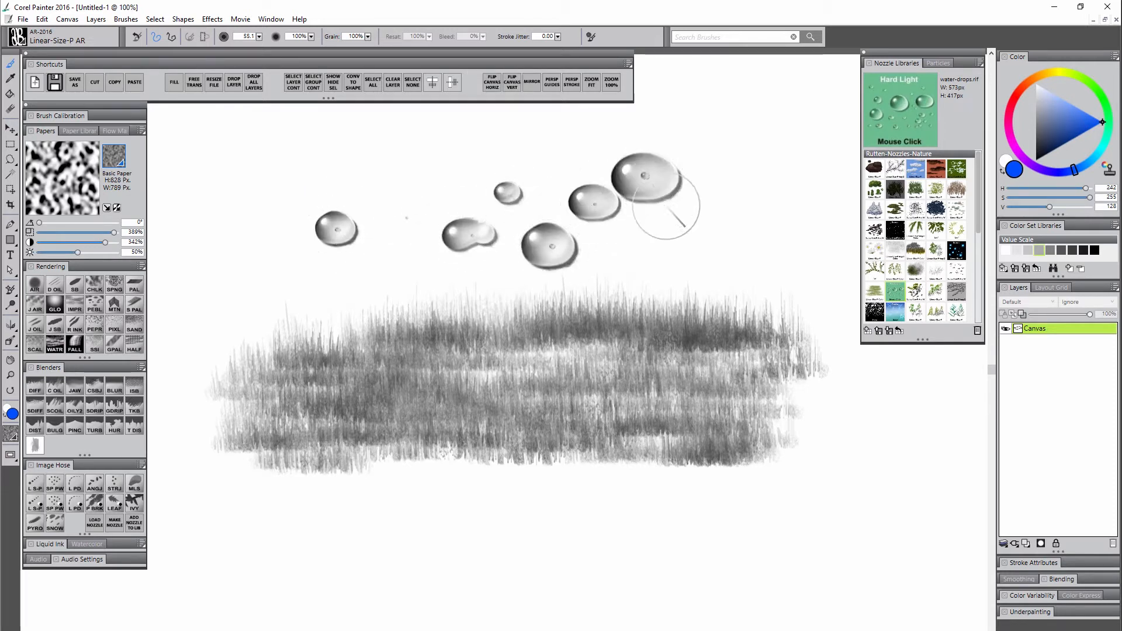
click(667, 232)
click(678, 264)
click(725, 218)
click(747, 179)
click(801, 227)
click(810, 288)
click(755, 269)
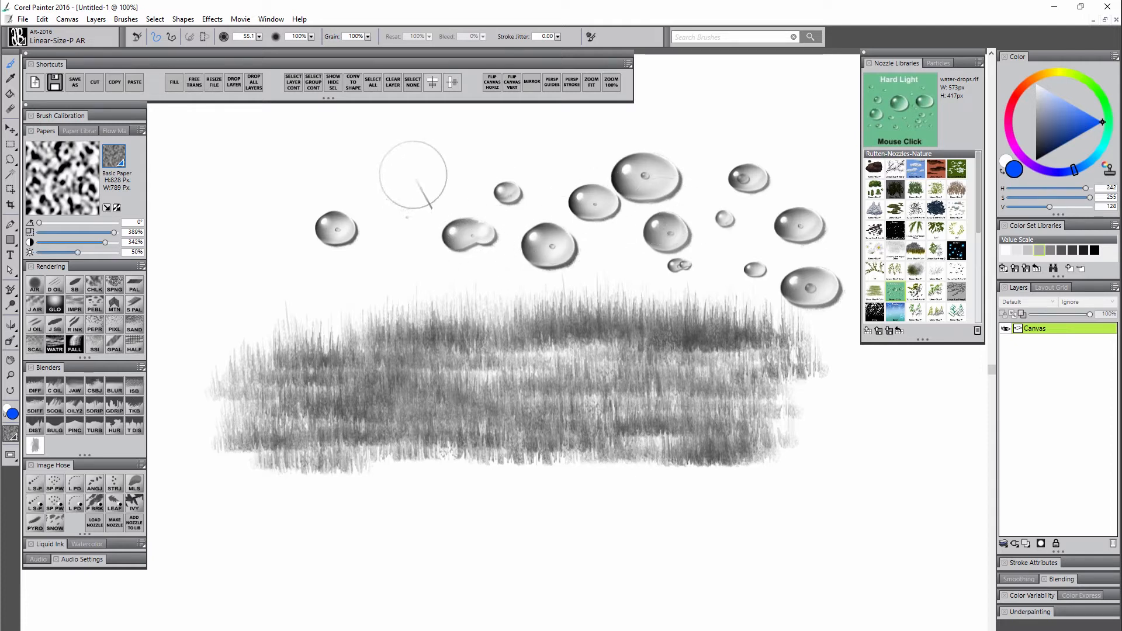
click(409, 177)
click(462, 153)
click(524, 148)
click(634, 128)
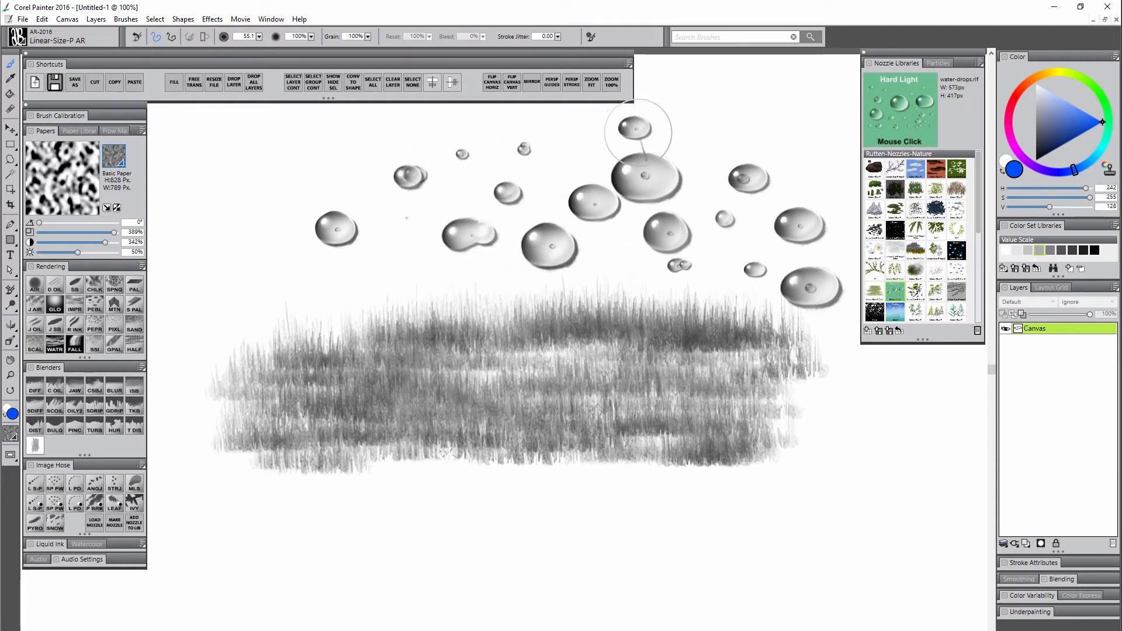
click(411, 260)
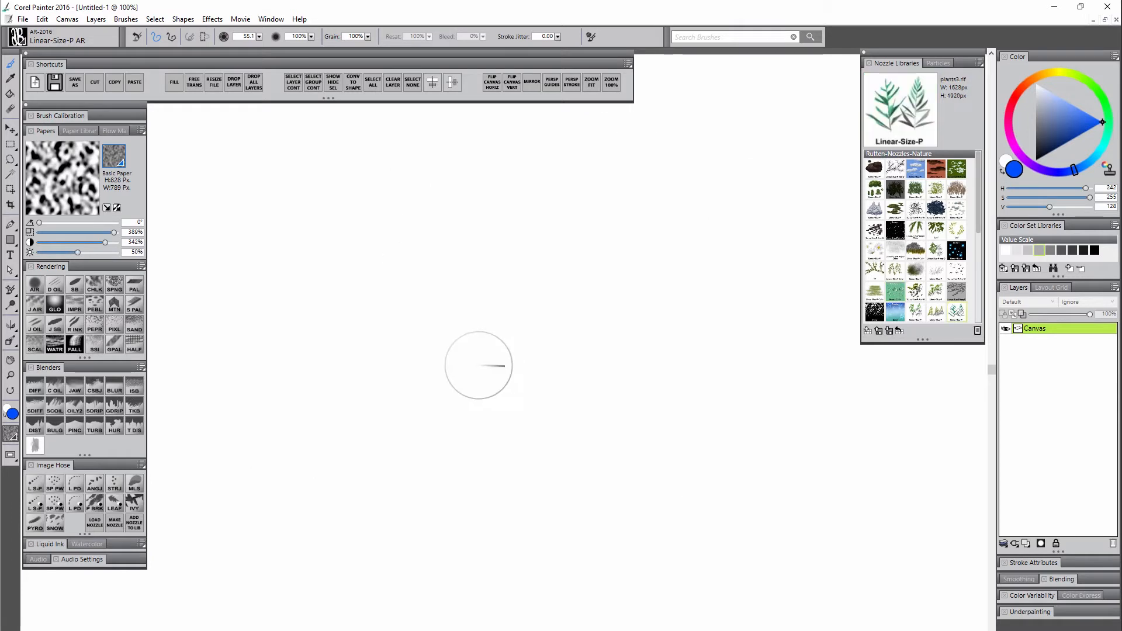
Paint plants across the empty canvas with the plants3 nozzle
mouse_move(476, 368)
mouse_down()
mouse_move(546, 226)
mouse_move(581, 258)
mouse_move(566, 343)
mouse_move(622, 378)
mouse_move(718, 338)
mouse_move(777, 380)
mouse_up()
mouse_move(432, 374)
mouse_down()
mouse_move(396, 221)
mouse_move(415, 375)
mouse_move(341, 288)
mouse_move(356, 405)
mouse_move(279, 317)
mouse_move(336, 396)
mouse_move(339, 337)
mouse_move(287, 398)
mouse_up()
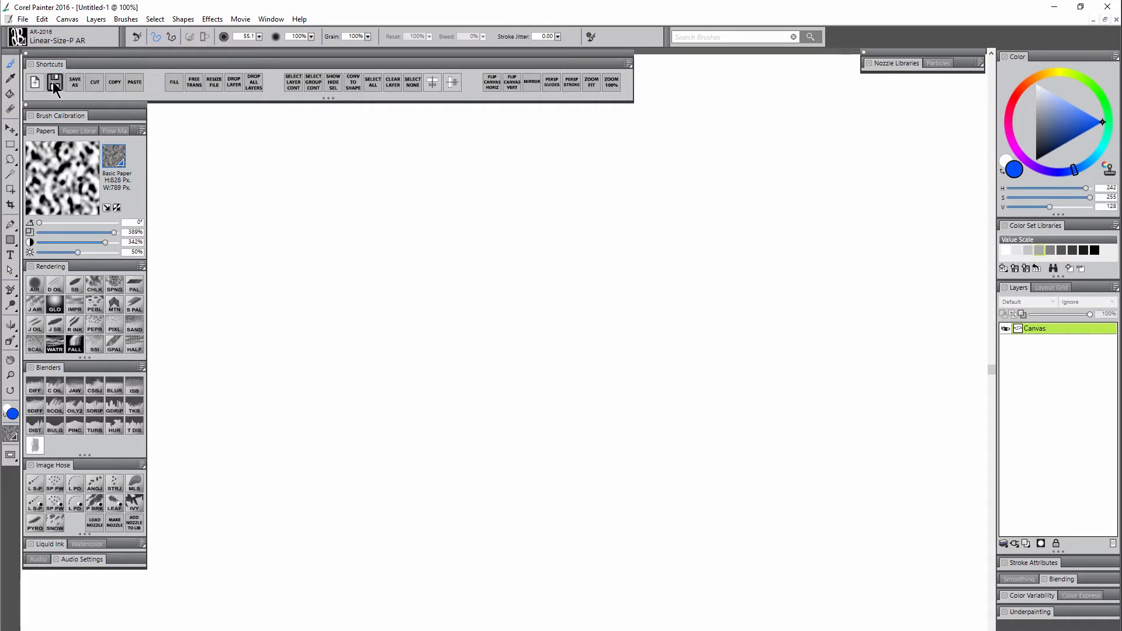
Create a new wide, low image with a width of 2000 pixels
click(35, 82)
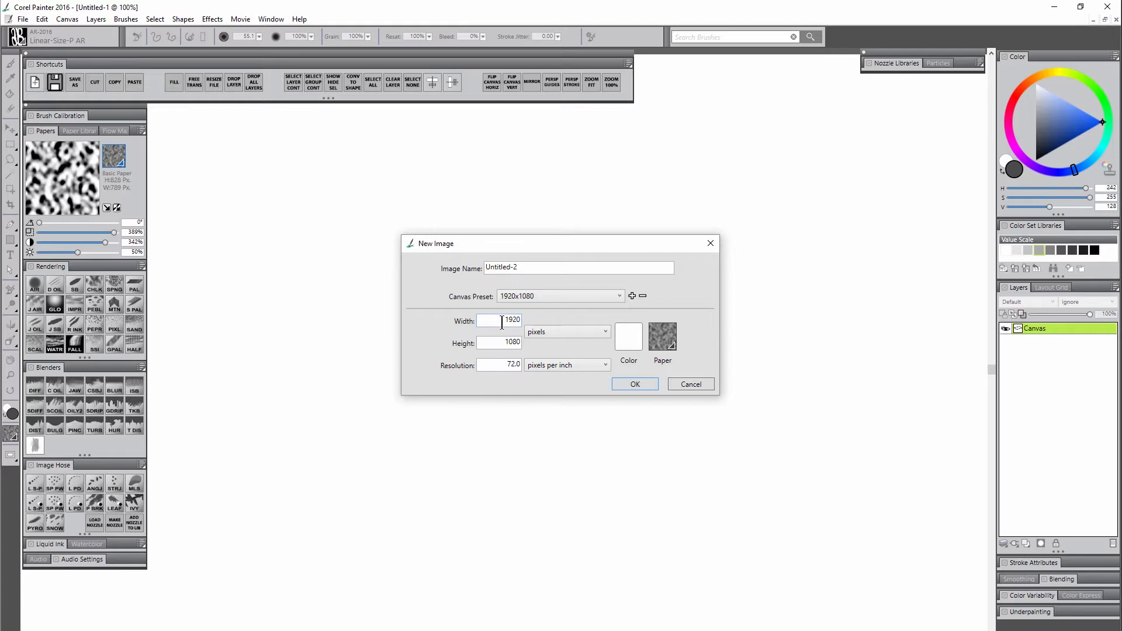
double_click(502, 322)
text(2000)
key(Tab)
text(2000)
drag(504, 350, 529, 353)
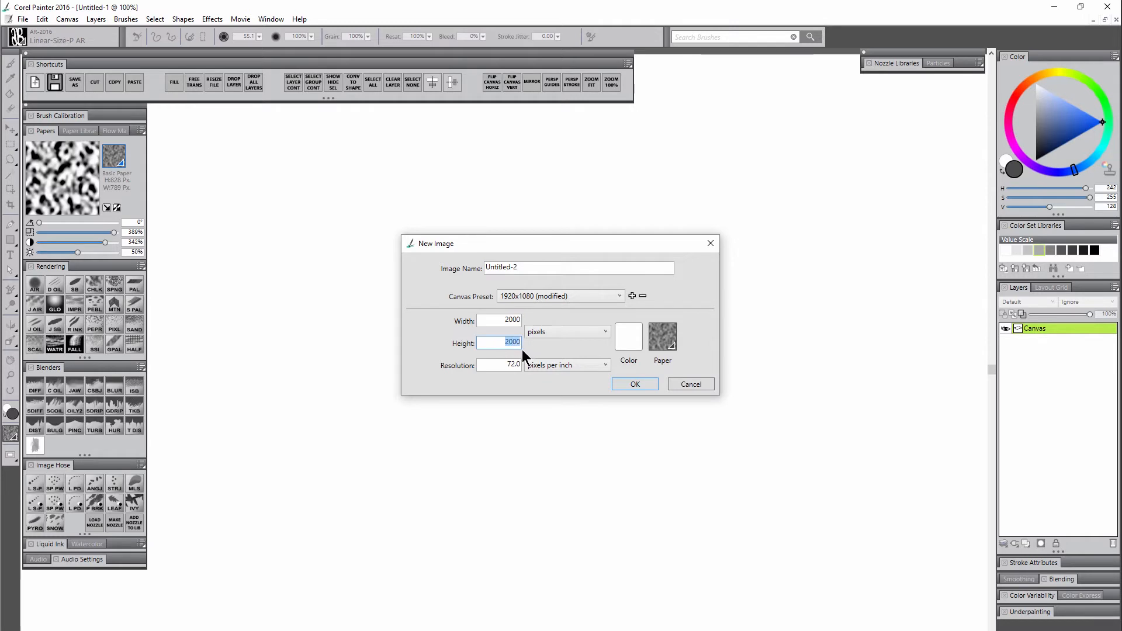
text(5)
click(636, 385)
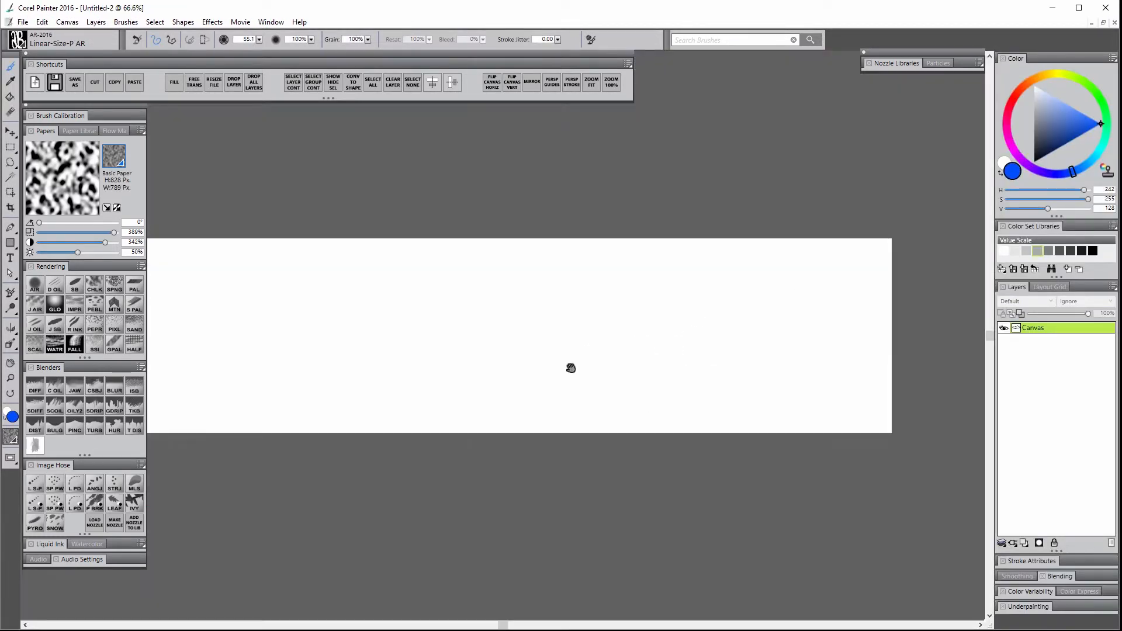
drag(571, 368, 634, 370)
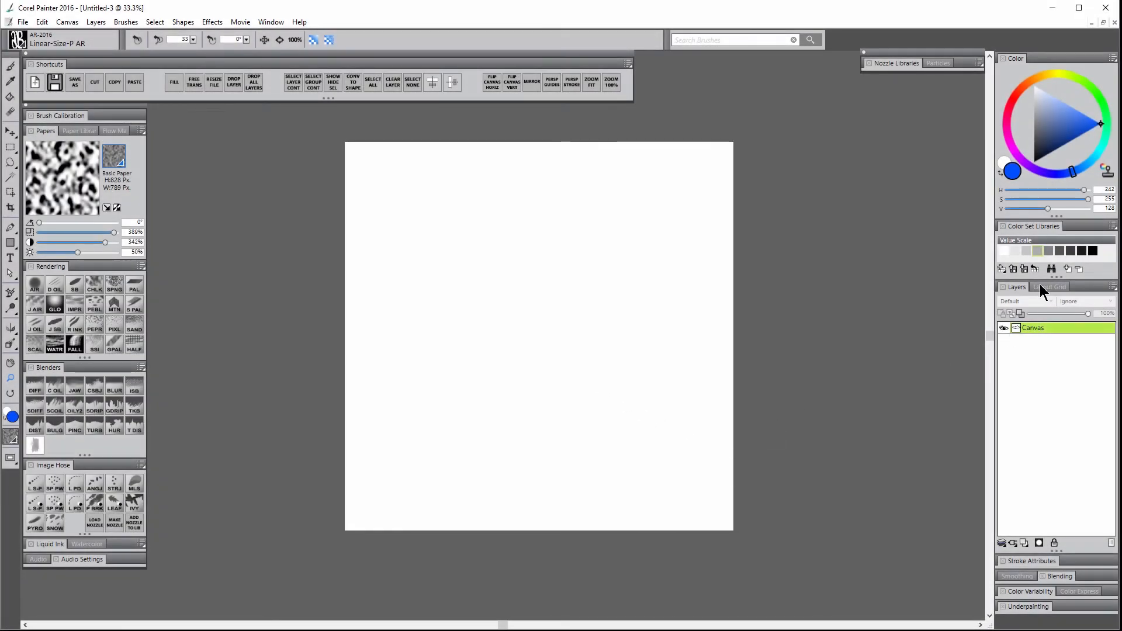
Enable the layout grid on the square canvas
click(1041, 286)
click(1001, 305)
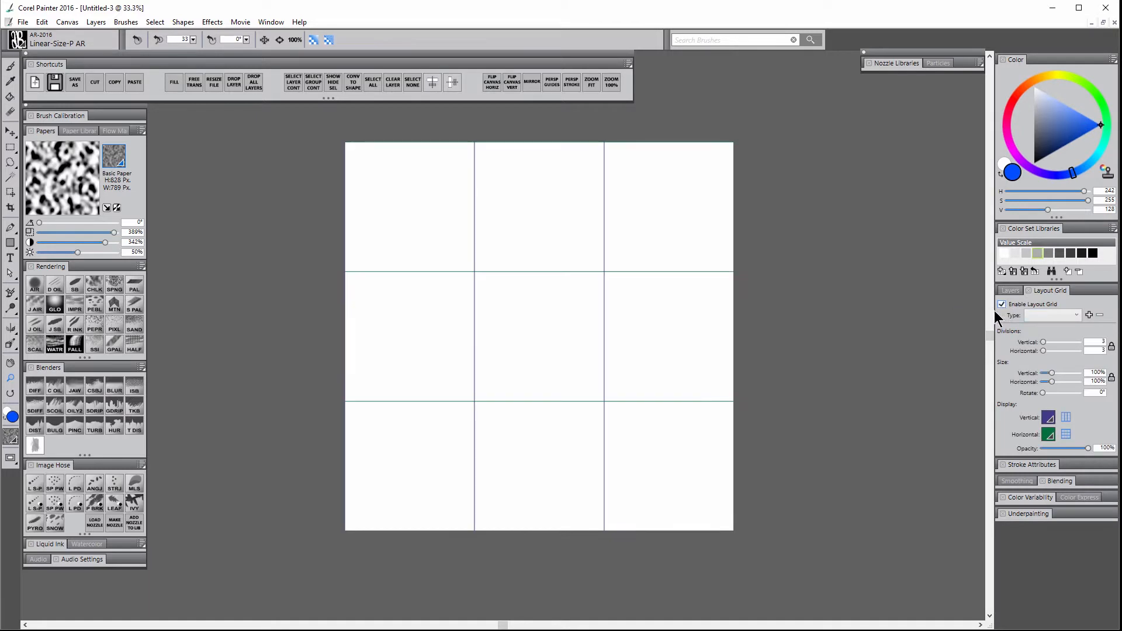
click(1017, 290)
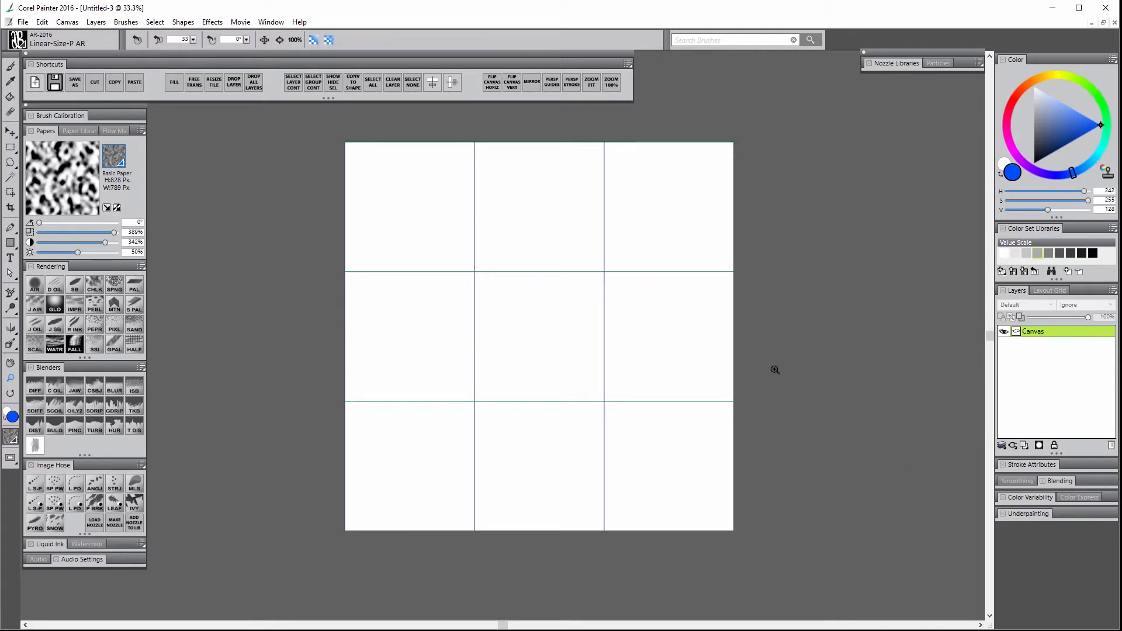
click(1058, 292)
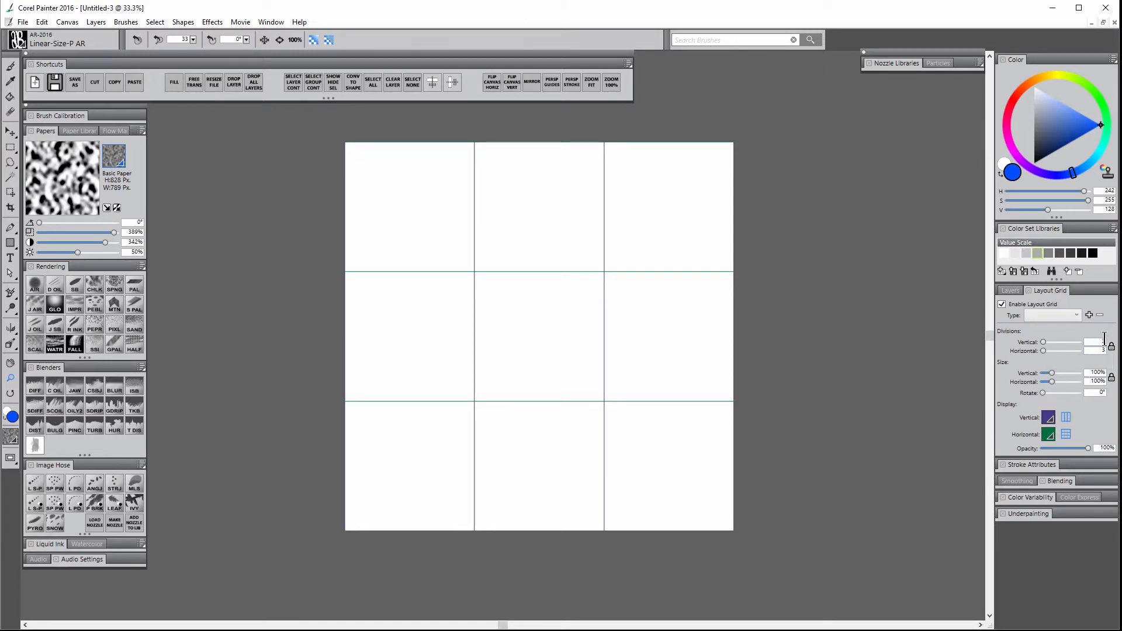
Set the layout grid to 4 vertical and 4 horizontal divisions
click(1102, 343)
text(4)
key(Tab)
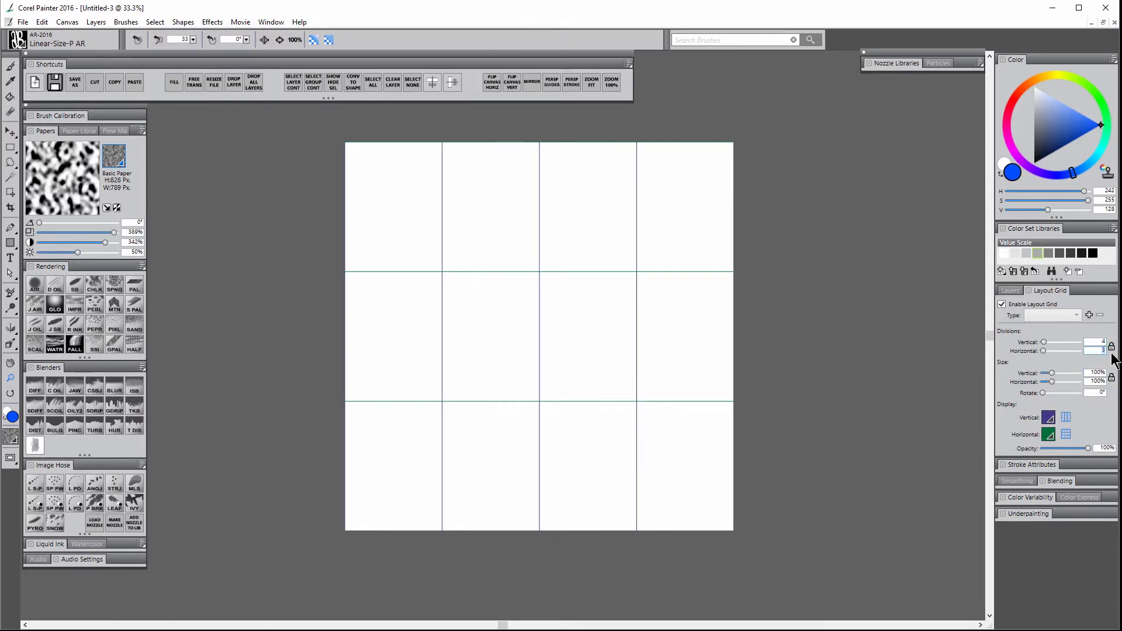
text(4)
key(Tab)
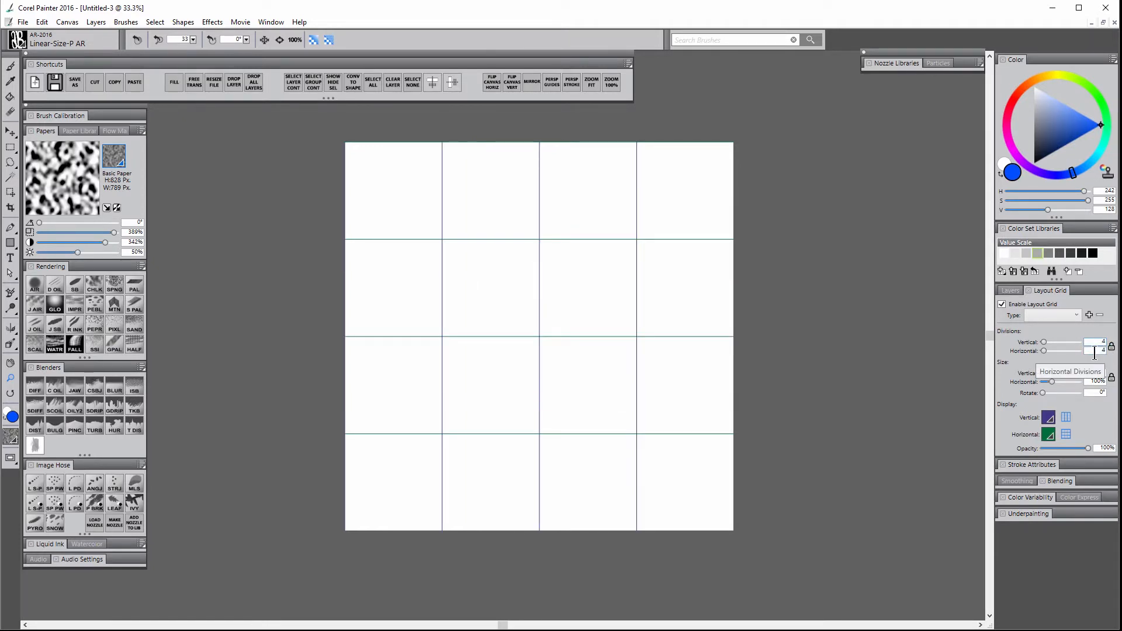
Try 3 and 2 vertical divisions for the layout grid while keeping 4 horizontal divisions
double_click(1099, 342)
text(3)
click(1096, 350)
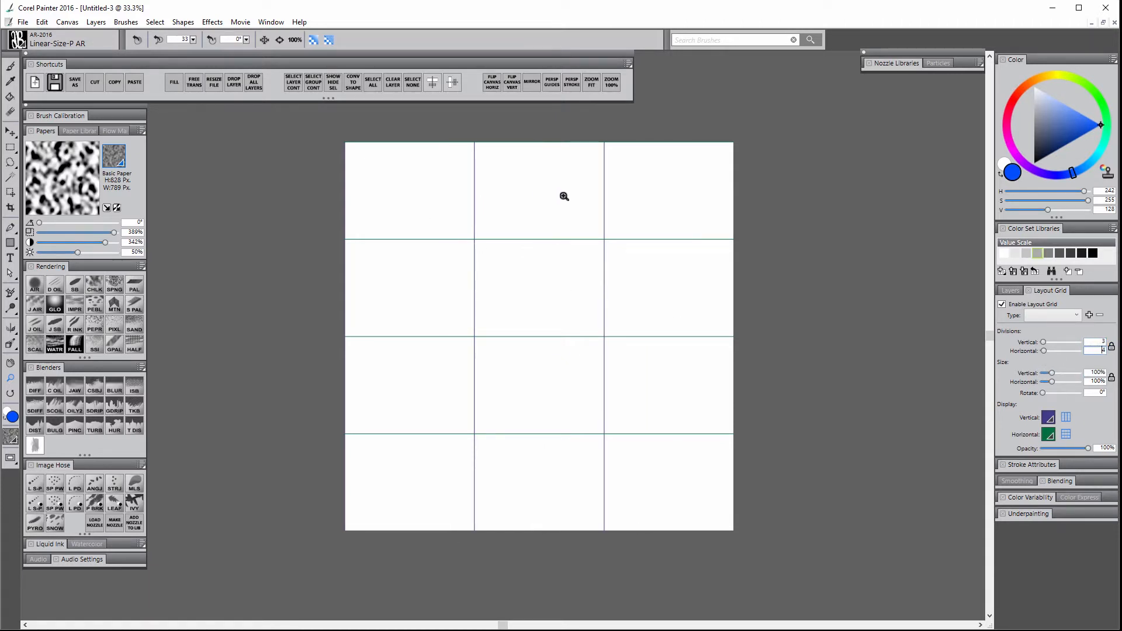
double_click(1101, 342)
text(2)
click(1095, 352)
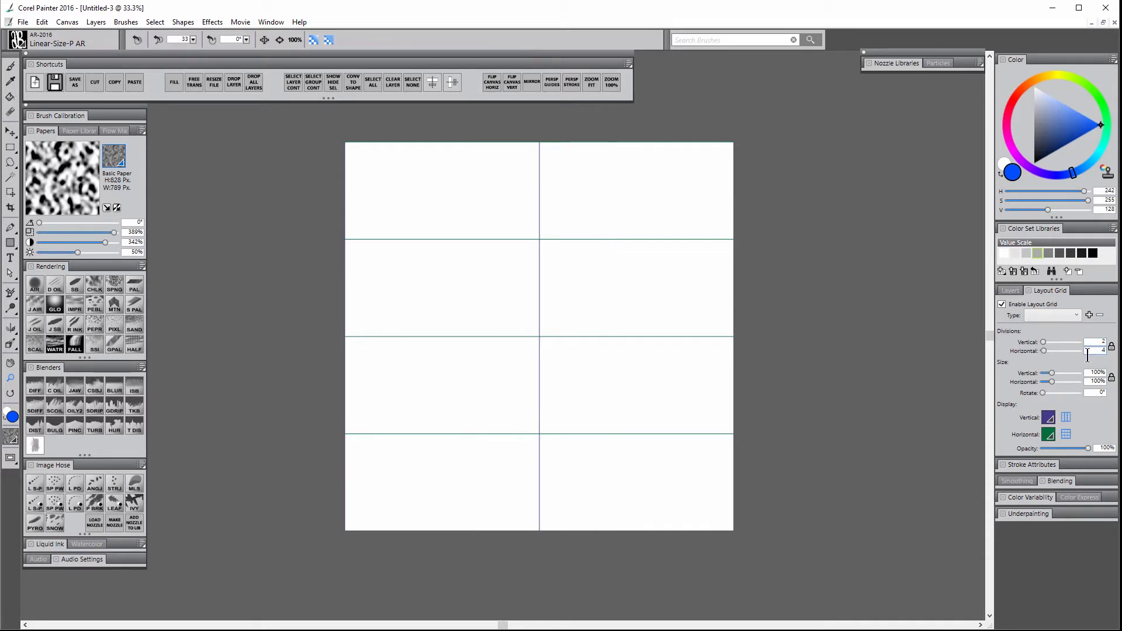
Set the layout grid to 3 vertical and 3 horizontal divisions
drag(1097, 342, 1109, 354)
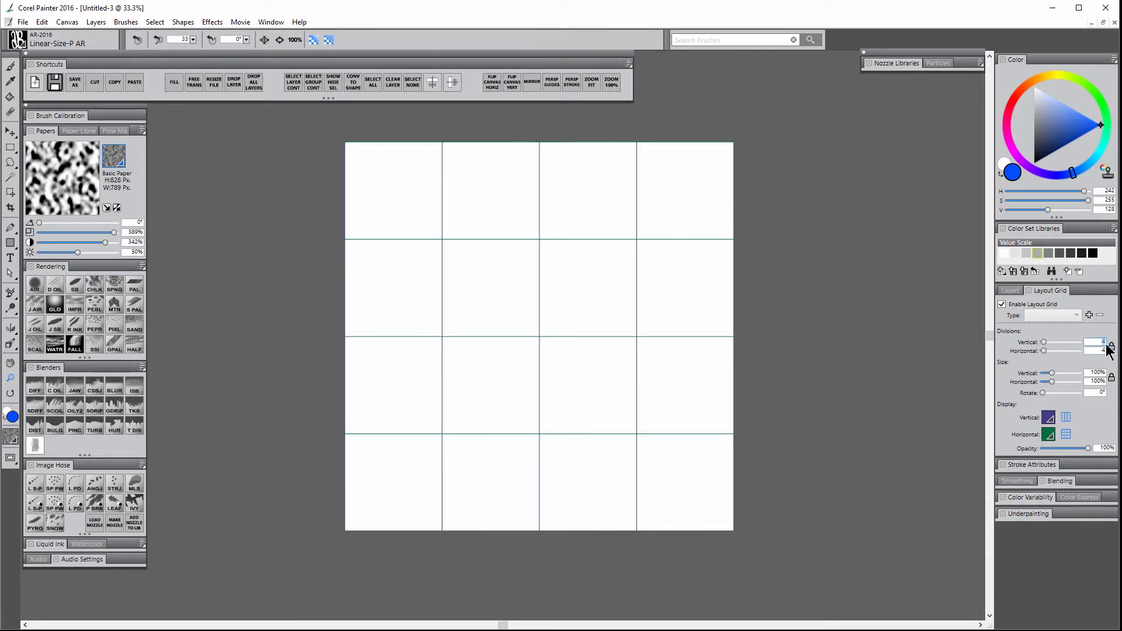
text(33)
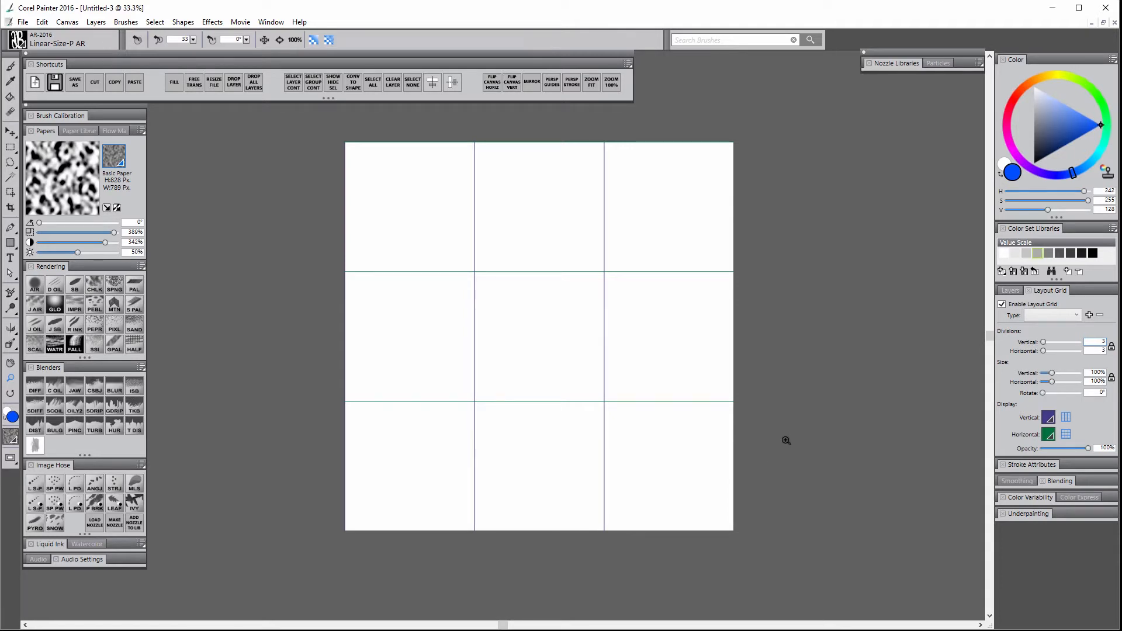
Add nine new layers above the canvas, one for each cell of the grid
click(1010, 290)
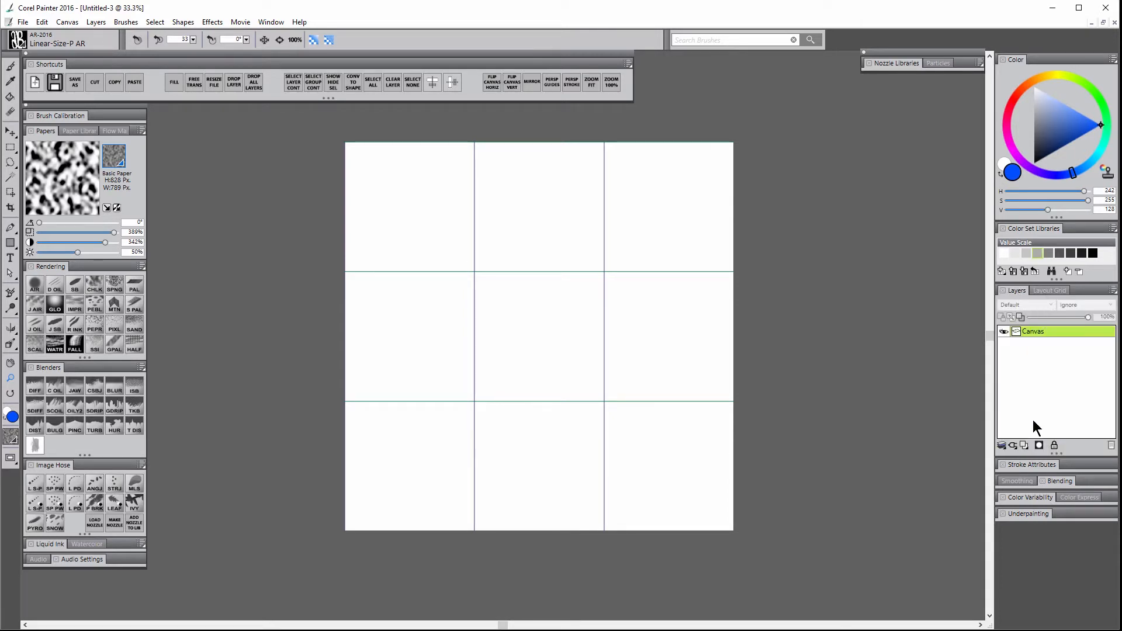
click(1024, 445)
click(1024, 445)
click(1024, 445)
click(1025, 445)
click(1024, 445)
click(1024, 445)
click(1025, 445)
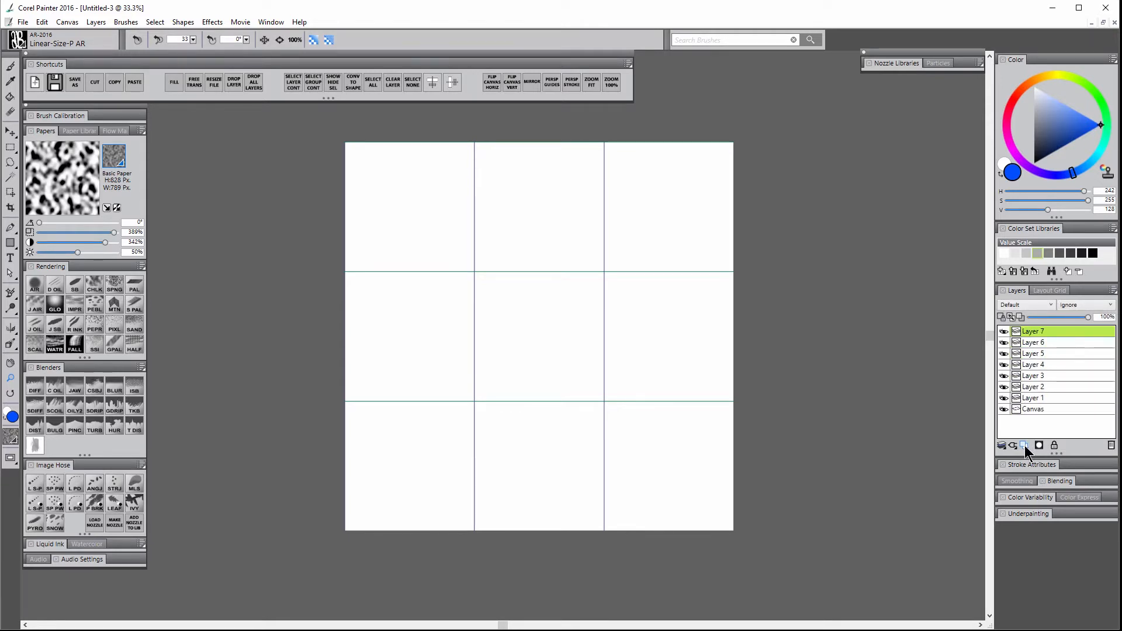
click(1025, 445)
click(1025, 445)
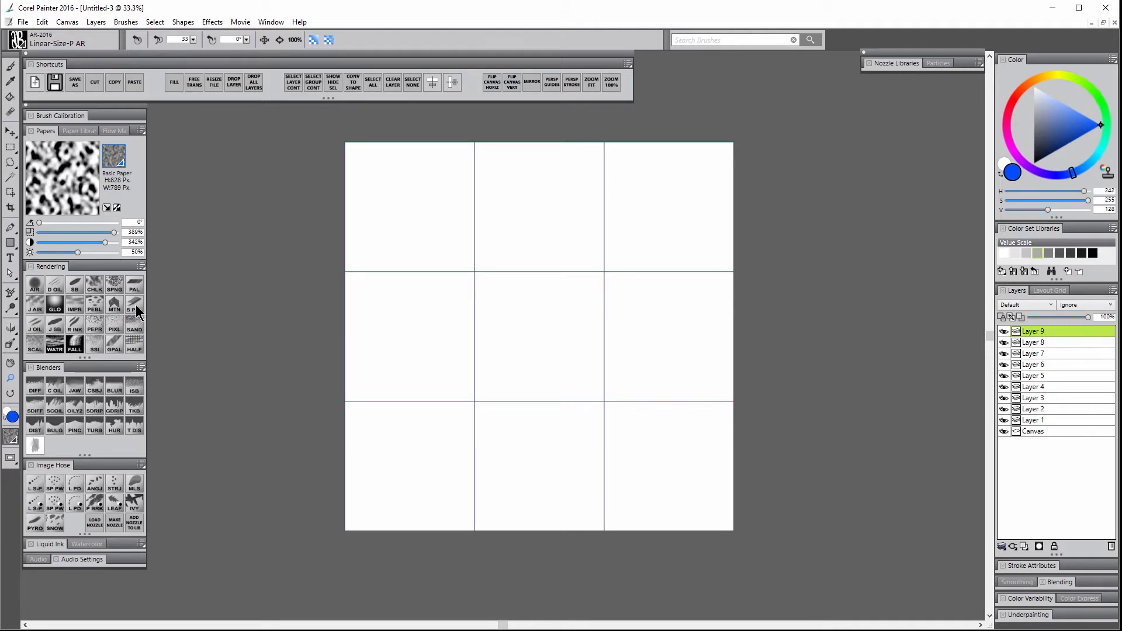
Expand the custom palette of particle brushes and choose the Plant Brush
click(942, 63)
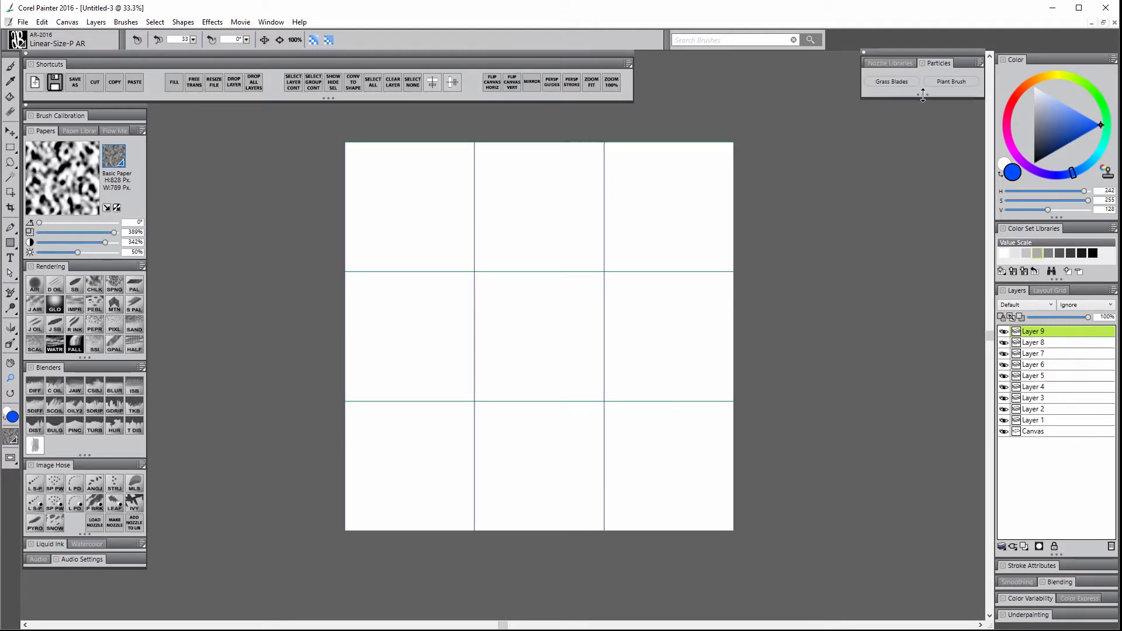
drag(922, 96, 923, 193)
click(957, 82)
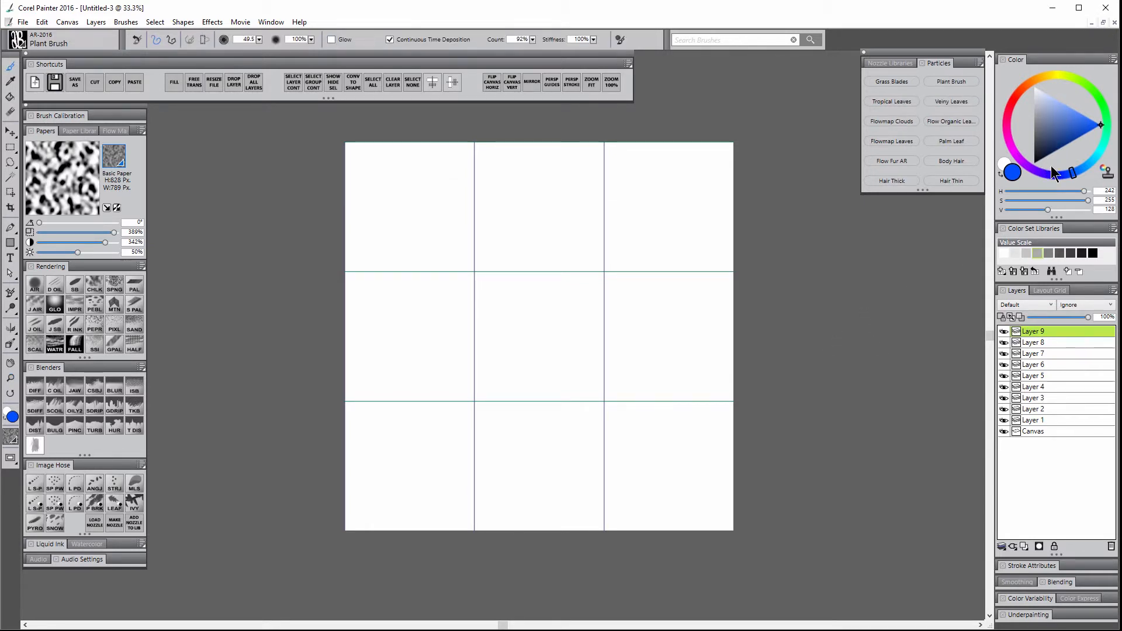
Try painting plant leaves in light and dark green in the top-left grid cell, and undo the strokes
mouse_move(1072, 172)
mouse_down()
mouse_move(1098, 96)
mouse_move(1077, 82)
mouse_up()
click(1067, 143)
drag(1054, 141, 1060, 122)
click(1063, 119)
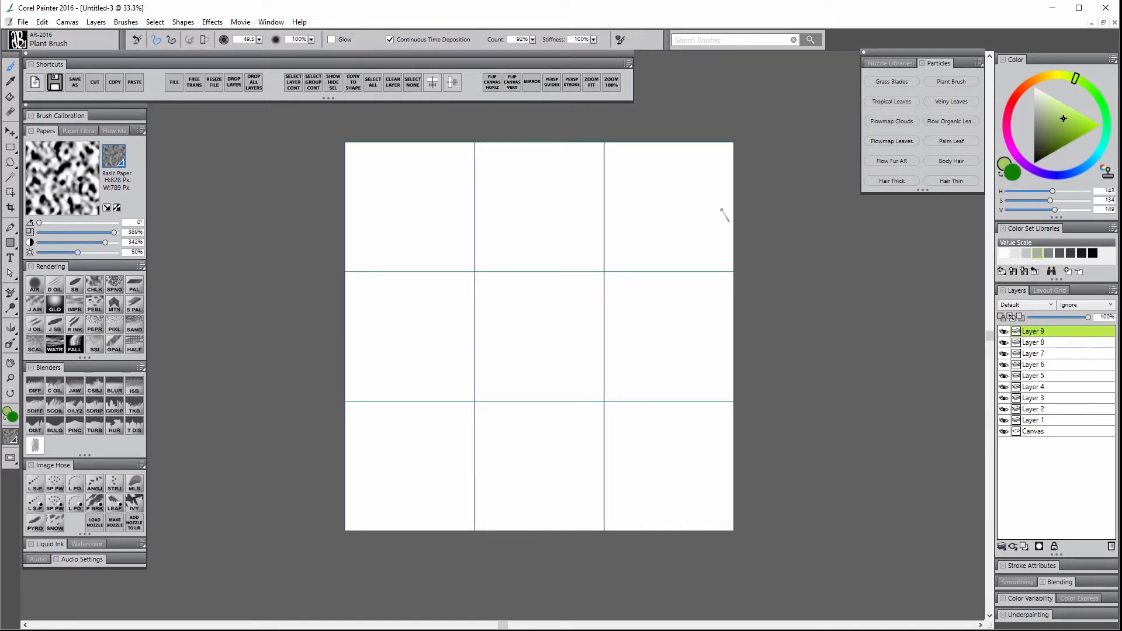
mouse_move(420, 224)
mouse_down()
mouse_move(407, 239)
mouse_move(453, 179)
mouse_up()
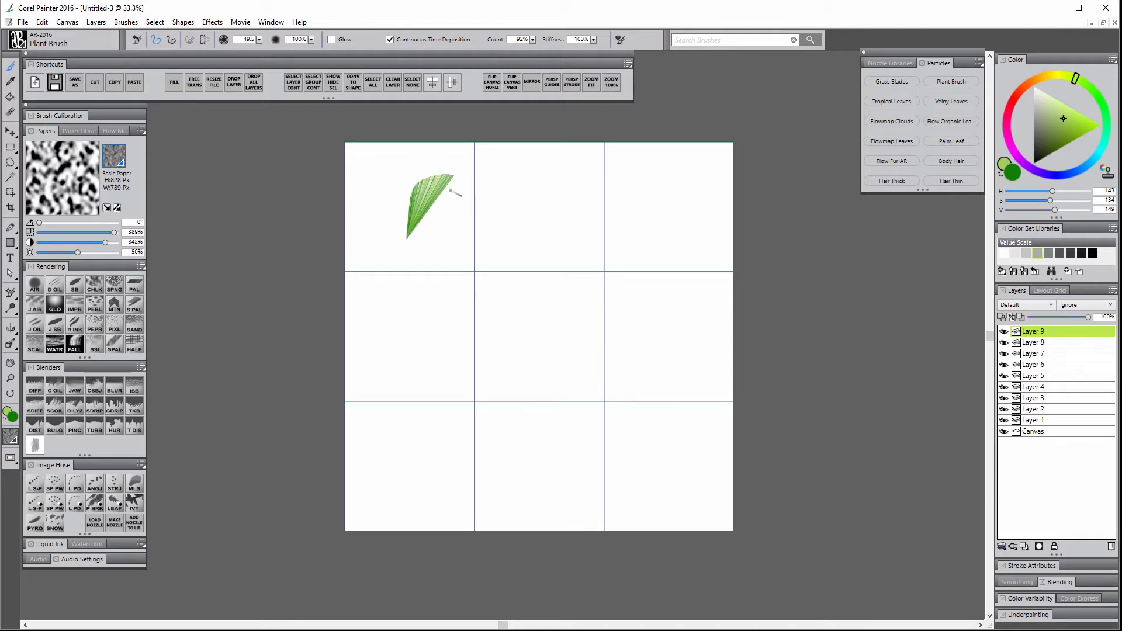
mouse_move(392, 237)
mouse_down()
mouse_move(391, 181)
mouse_move(407, 163)
mouse_up()
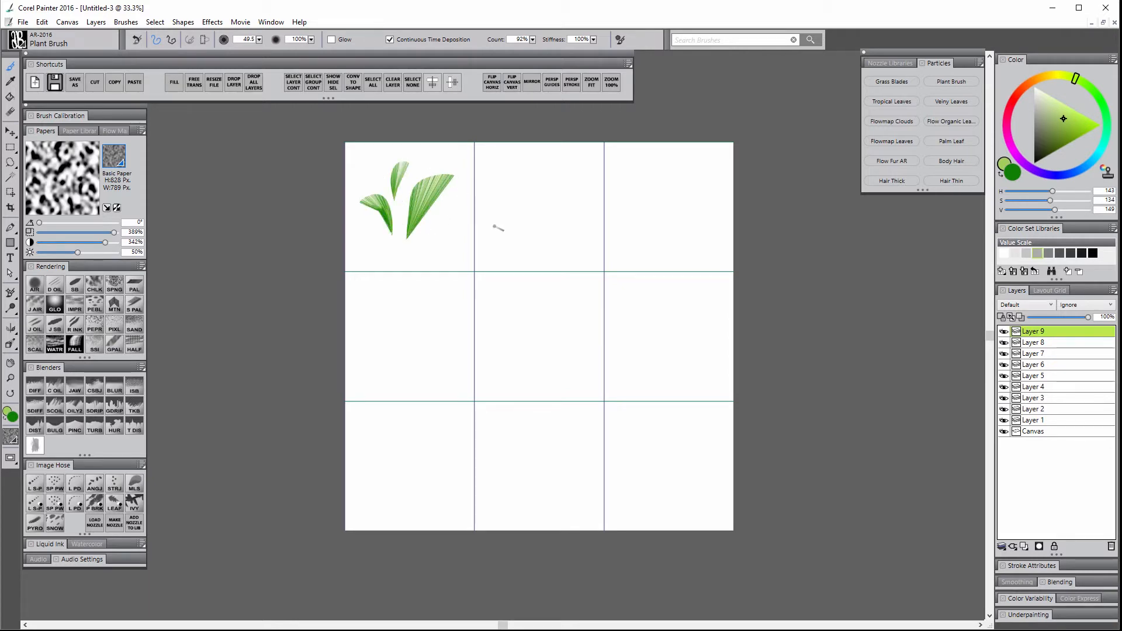
key(ctrl+z)
key(ctrl+z)
key(ctrl+z)
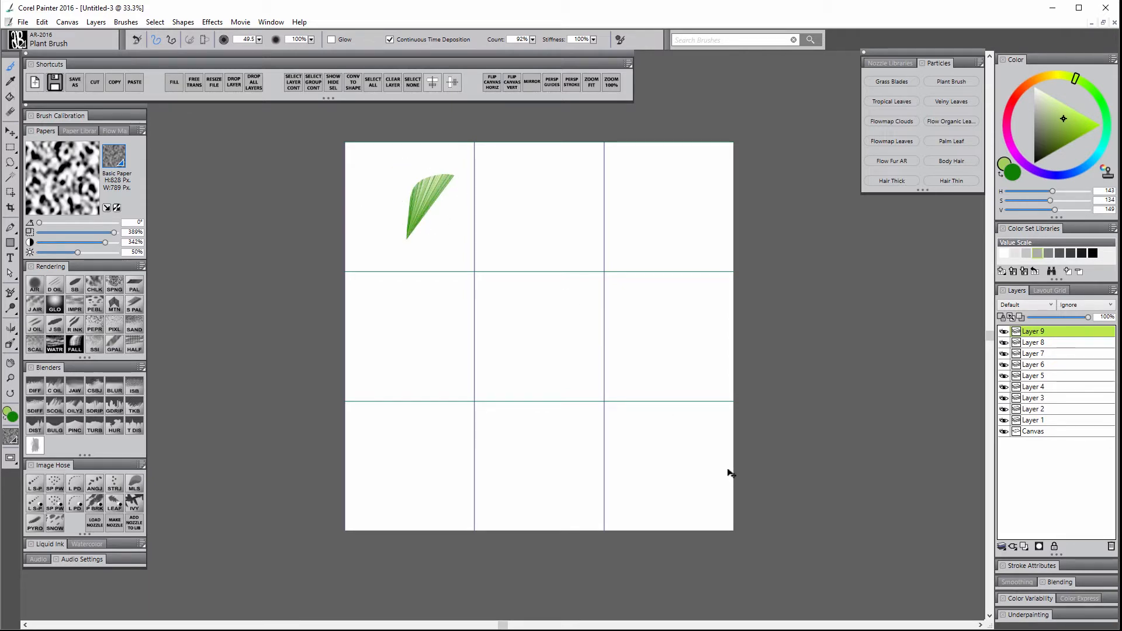
Set the main colour to a medium neutral grey and the additional colour to a dark grey with value 60
click(1012, 170)
click(1034, 118)
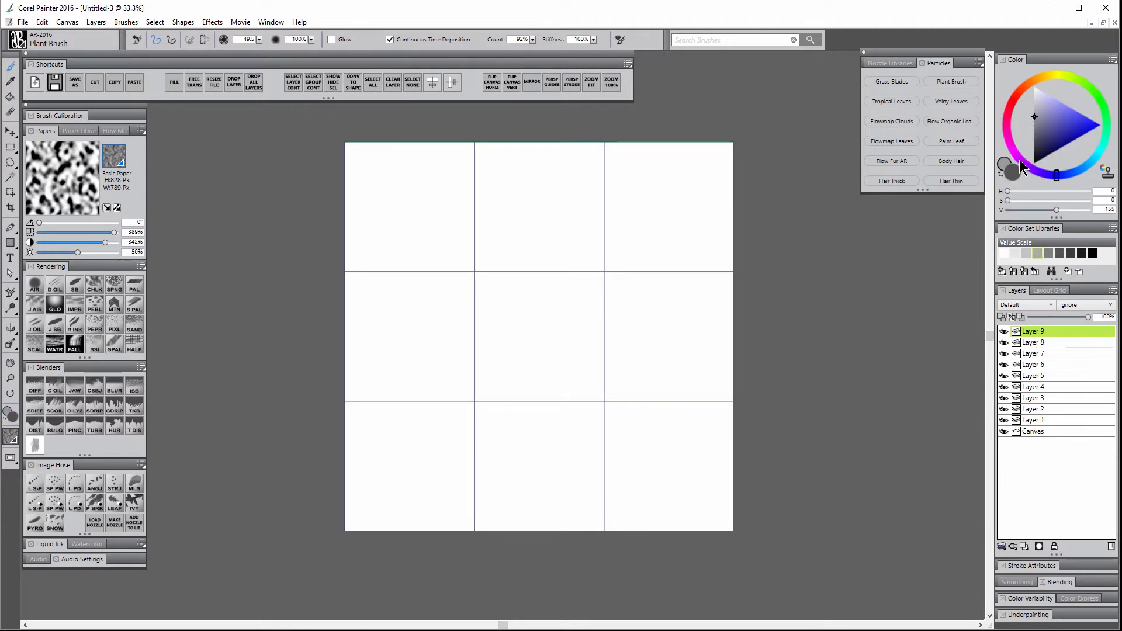
click(1034, 145)
Try painting three wide grey leaves in the top-left cell, and undo them
drag(418, 242, 450, 169)
drag(393, 240, 362, 173)
mouse_move(399, 216)
mouse_down()
mouse_move(399, 183)
mouse_move(426, 162)
mouse_up()
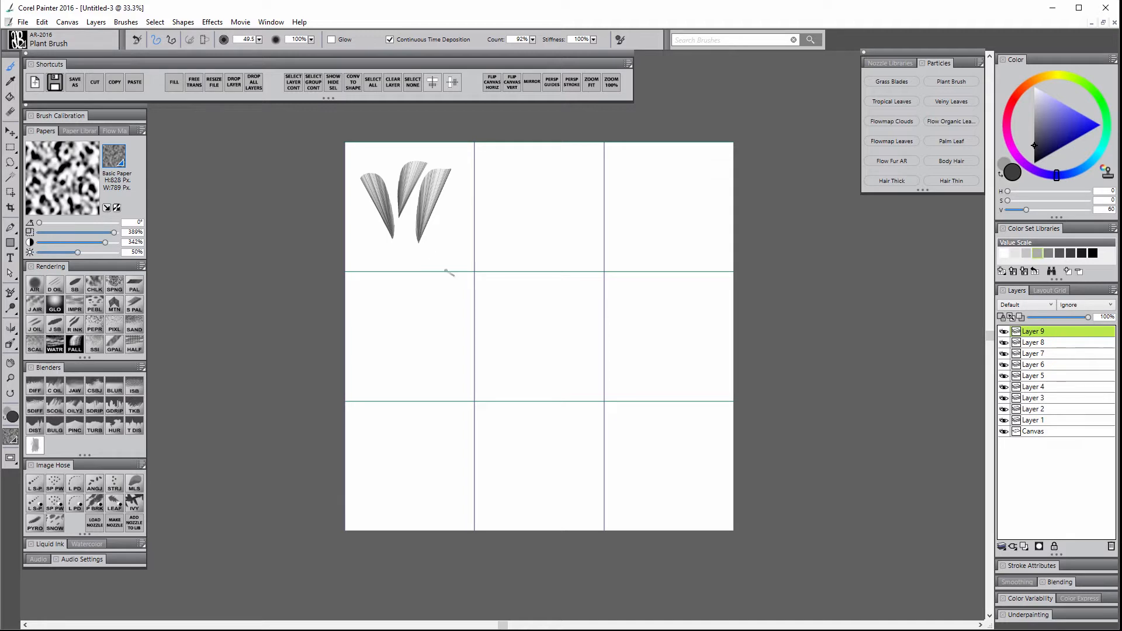
key(ctrl+z)
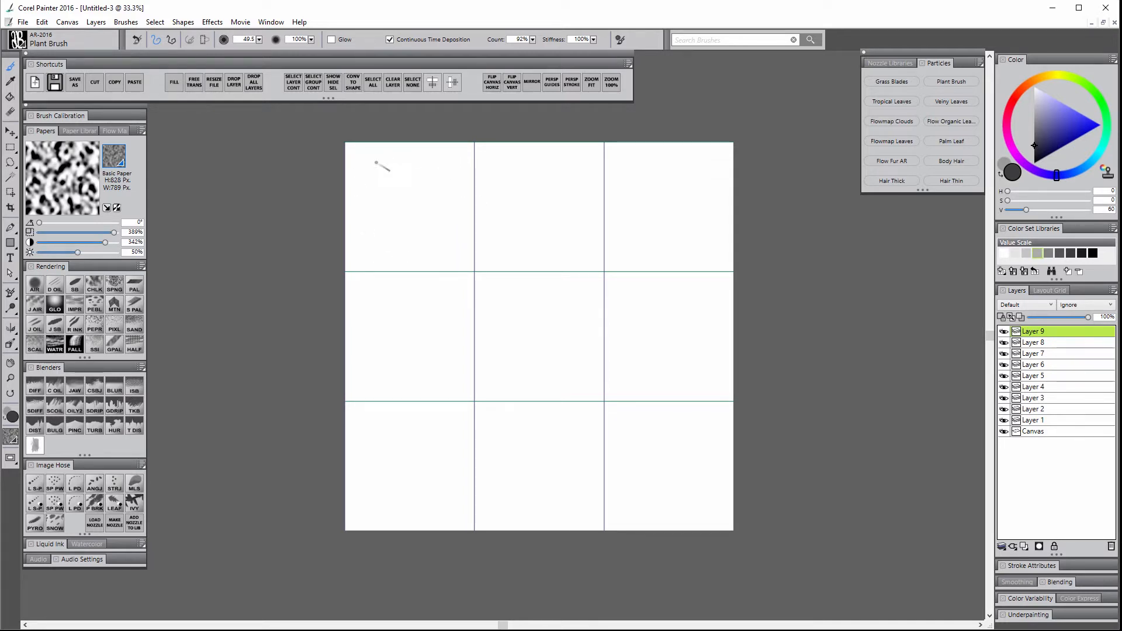
Try one stroke crossing the lower border of the top-left cell and another following its inside edges, undoing both
drag(408, 233, 420, 315)
key(ctrl+z)
mouse_move(412, 149)
mouse_down()
mouse_move(351, 159)
mouse_move(357, 245)
mouse_move(382, 272)
mouse_move(456, 267)
mouse_move(469, 229)
mouse_move(465, 153)
mouse_move(400, 150)
mouse_up()
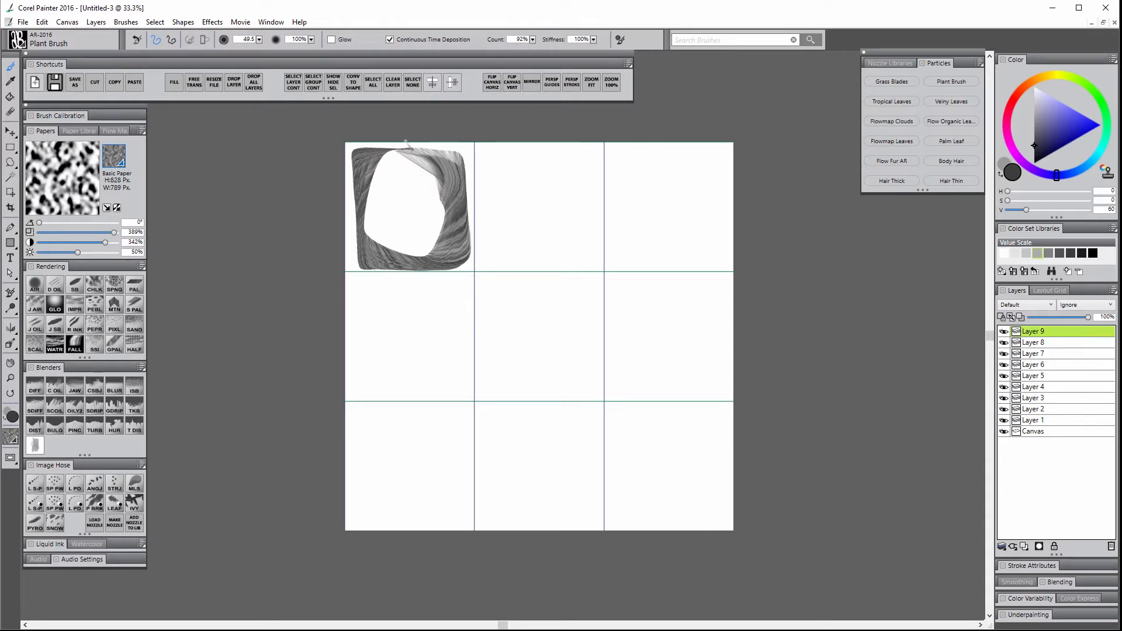
key(ctrl+z)
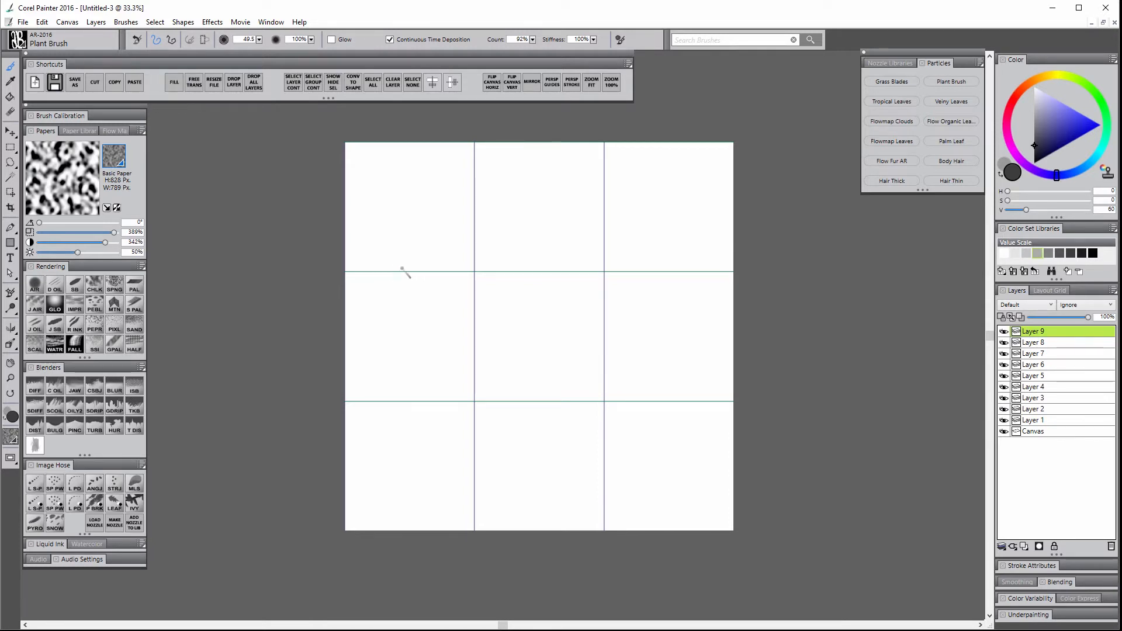
Paint a thin grey plant with three narrow leaves in the top-left cell on Layer 9
mouse_move(408, 269)
mouse_down()
mouse_move(424, 165)
mouse_move(410, 247)
mouse_move(446, 199)
mouse_up()
drag(413, 236, 379, 193)
Try painting plants in the other top-row cells on the same Layer 9, and undo those strokes
drag(538, 266, 540, 163)
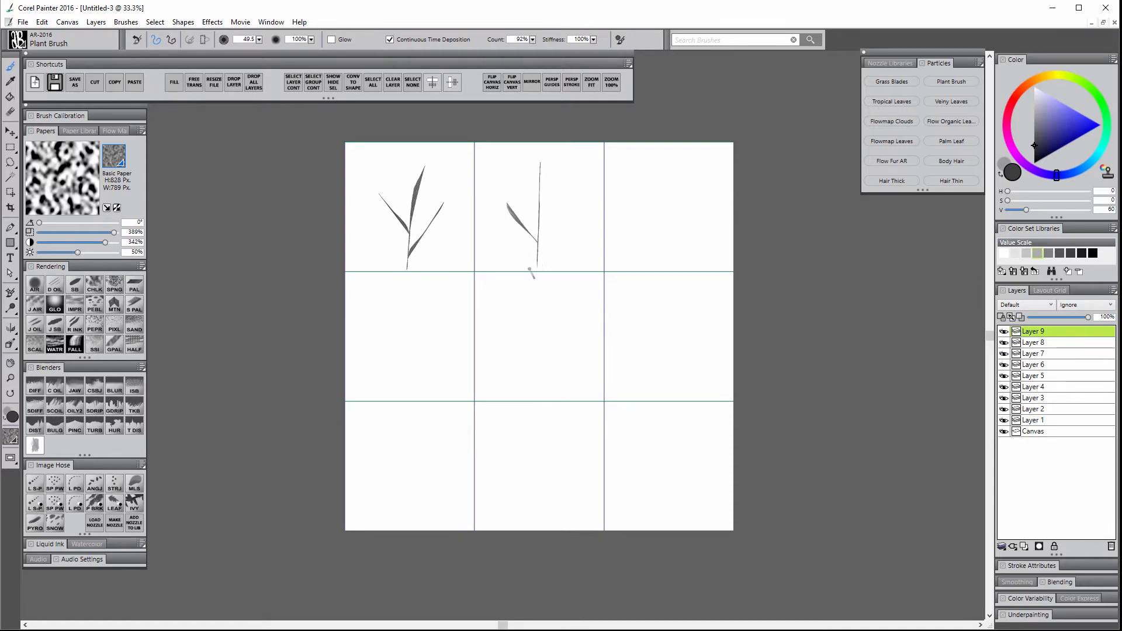
mouse_move(665, 222)
mouse_down()
mouse_move(669, 146)
mouse_move(647, 175)
mouse_move(699, 164)
mouse_up()
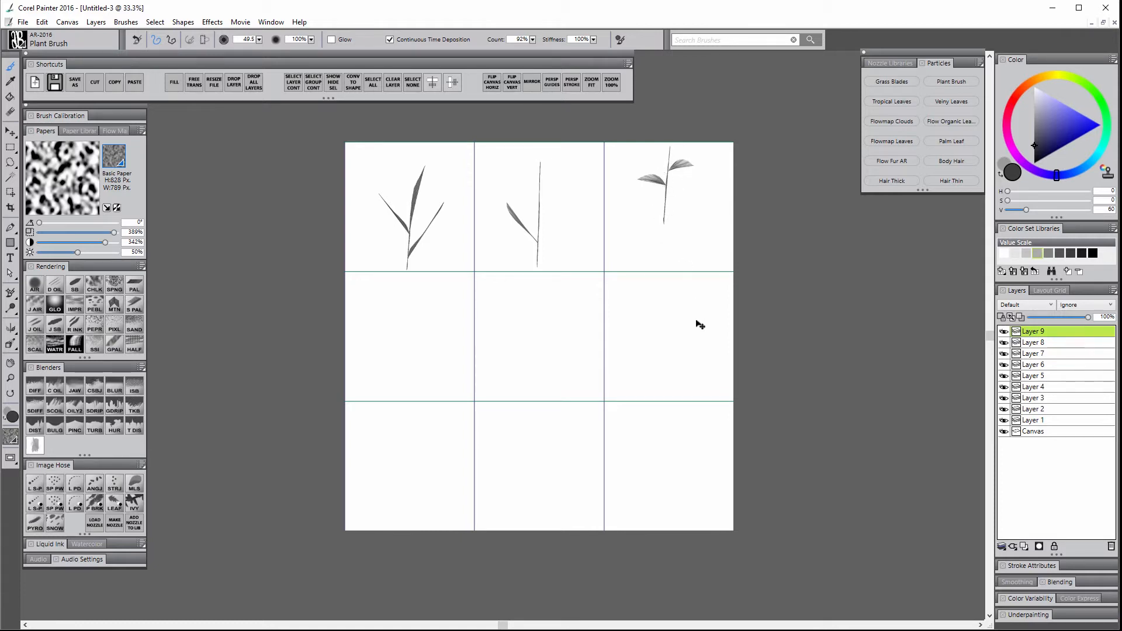
key(ctrl+z)
key(ctrl+z)
key(ctrl+z)
key(ctrl+z)
key(ctrl+z)
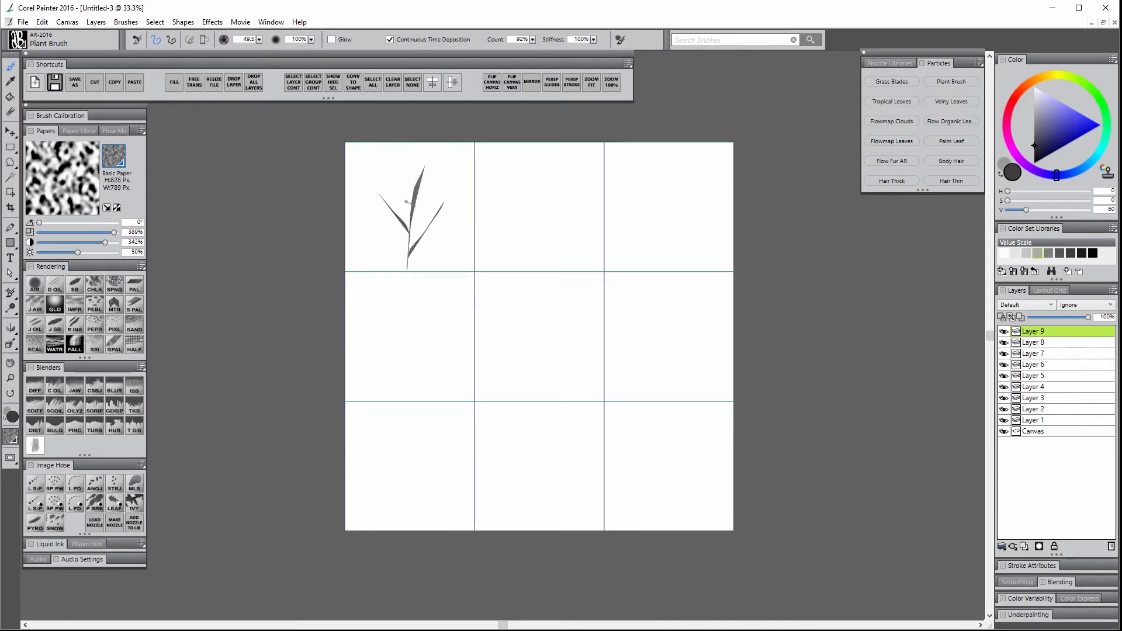
mouse_move(530, 260)
mouse_down()
mouse_move(530, 204)
mouse_move(556, 159)
mouse_up()
mouse_move(531, 223)
mouse_down()
mouse_move(487, 152)
mouse_move(362, 225)
mouse_move(497, 295)
mouse_move(579, 178)
mouse_move(517, 147)
mouse_up()
key(ctrl+z)
key(ctrl+z)
key(ctrl+z)
Paint a plant with an upright stem and side leaves in the top-middle cell on Layer 8
click(1044, 343)
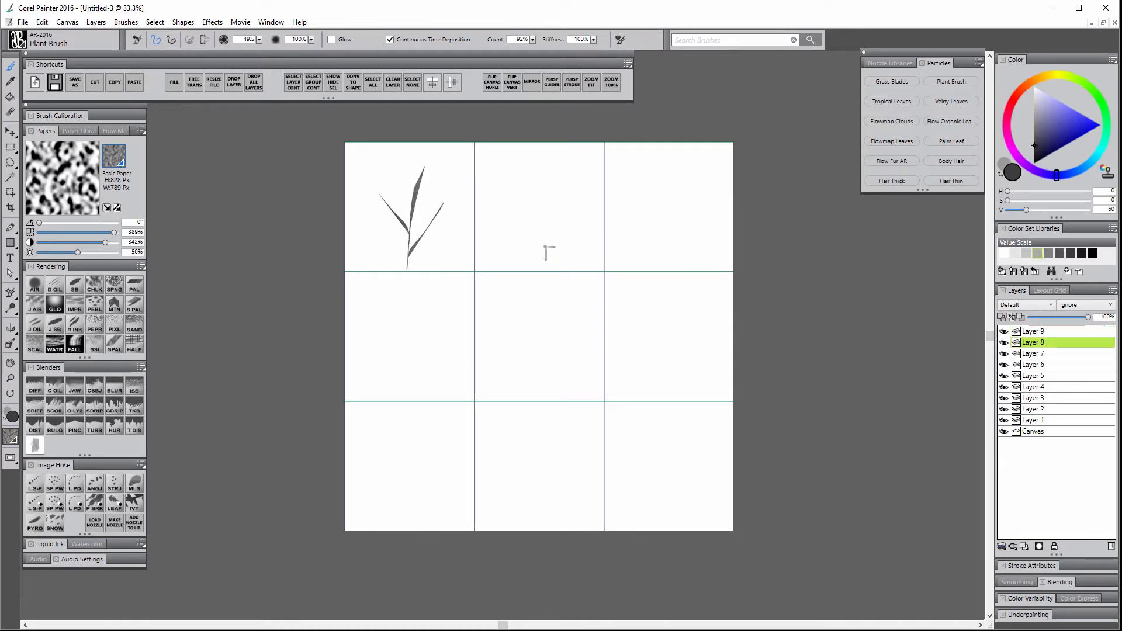
drag(545, 260, 541, 158)
mouse_move(548, 226)
mouse_down()
mouse_move(492, 206)
mouse_move(588, 199)
mouse_move(511, 176)
mouse_move(564, 158)
mouse_up()
Paint a straight-stemmed plant with small side leaves in the top-right cell on Layer 7
key(alt+[)
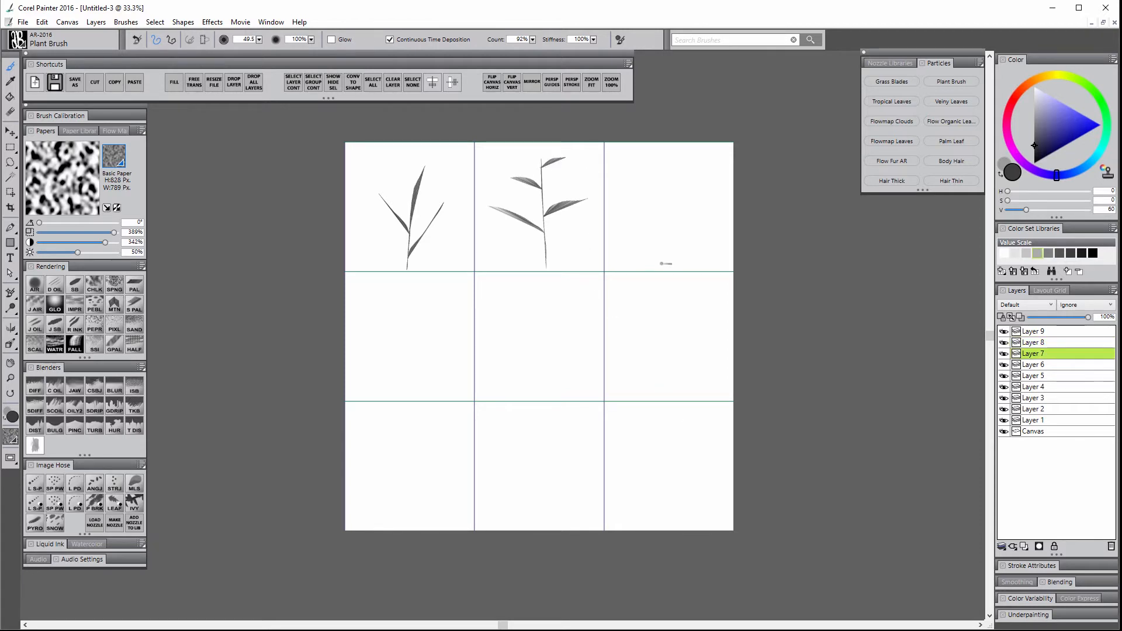
drag(662, 263, 661, 154)
mouse_move(663, 229)
mouse_down()
mouse_move(701, 214)
mouse_move(639, 202)
mouse_move(645, 184)
mouse_move(627, 180)
mouse_move(684, 169)
mouse_up()
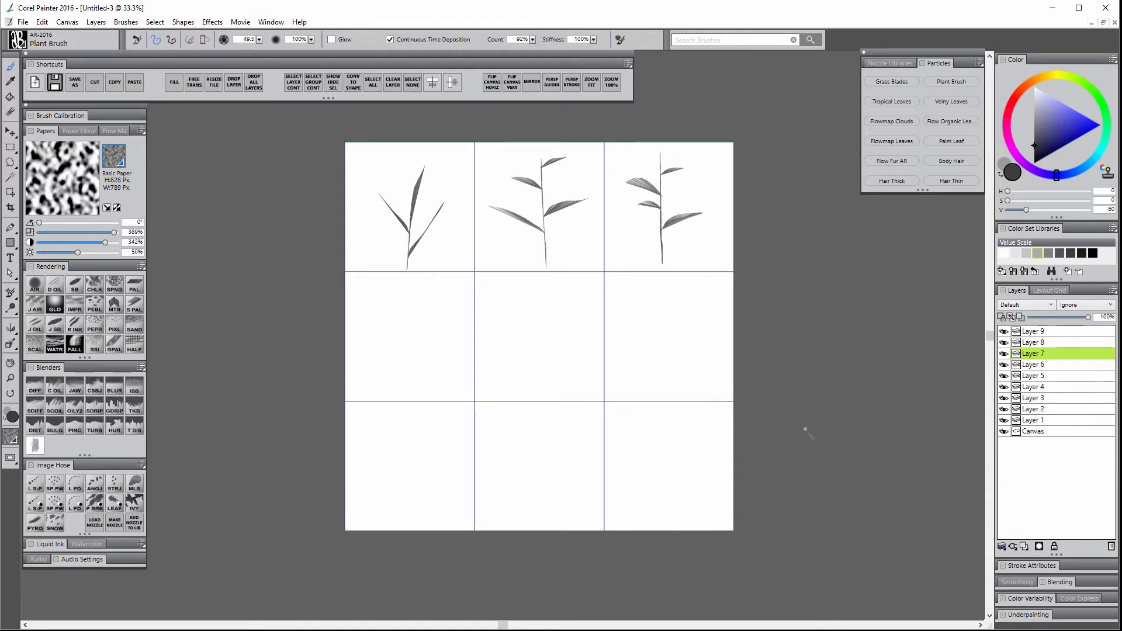
Paint a denser plant with two stems and drooping leaves in the middle-left cell on Layer 6
click(1038, 366)
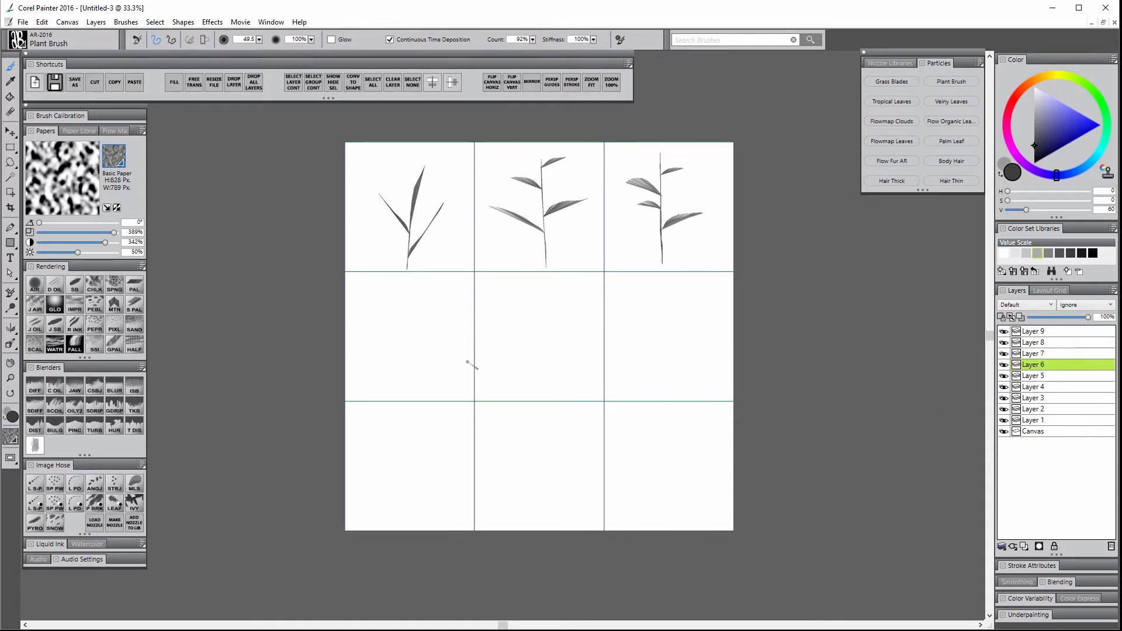
mouse_move(408, 394)
mouse_down()
mouse_move(405, 311)
mouse_move(432, 294)
mouse_move(446, 313)
mouse_move(417, 303)
mouse_move(425, 323)
mouse_move(404, 337)
mouse_move(408, 349)
mouse_move(441, 329)
mouse_up()
drag(408, 365, 384, 364)
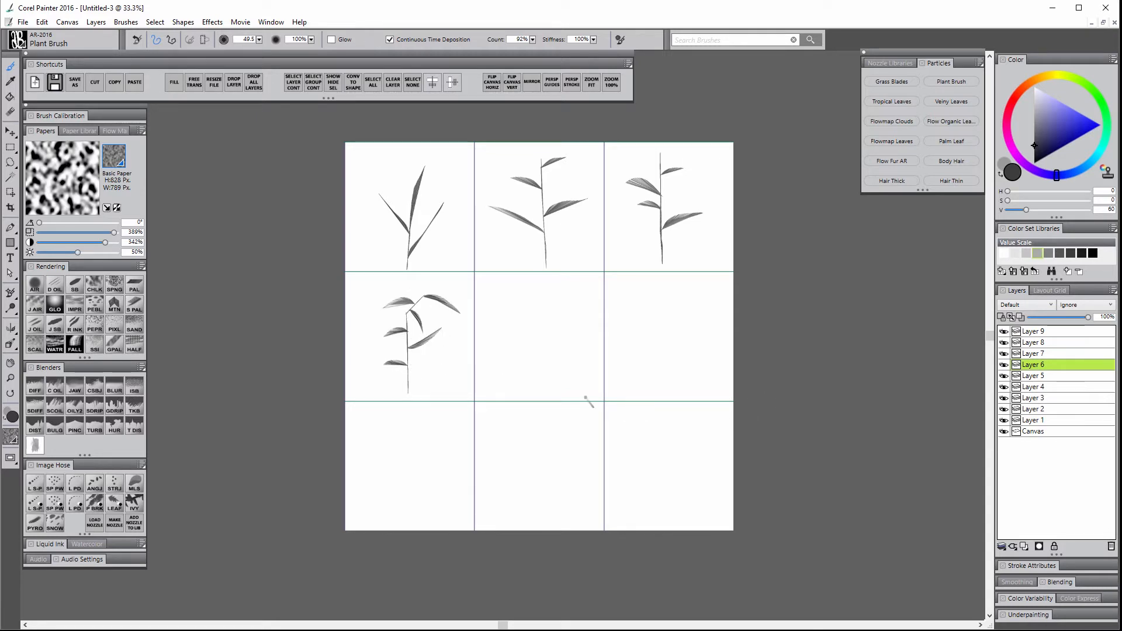
mouse_move(412, 395)
mouse_down()
mouse_move(421, 353)
mouse_move(444, 347)
mouse_move(420, 365)
mouse_move(403, 340)
mouse_up()
drag(415, 381, 429, 380)
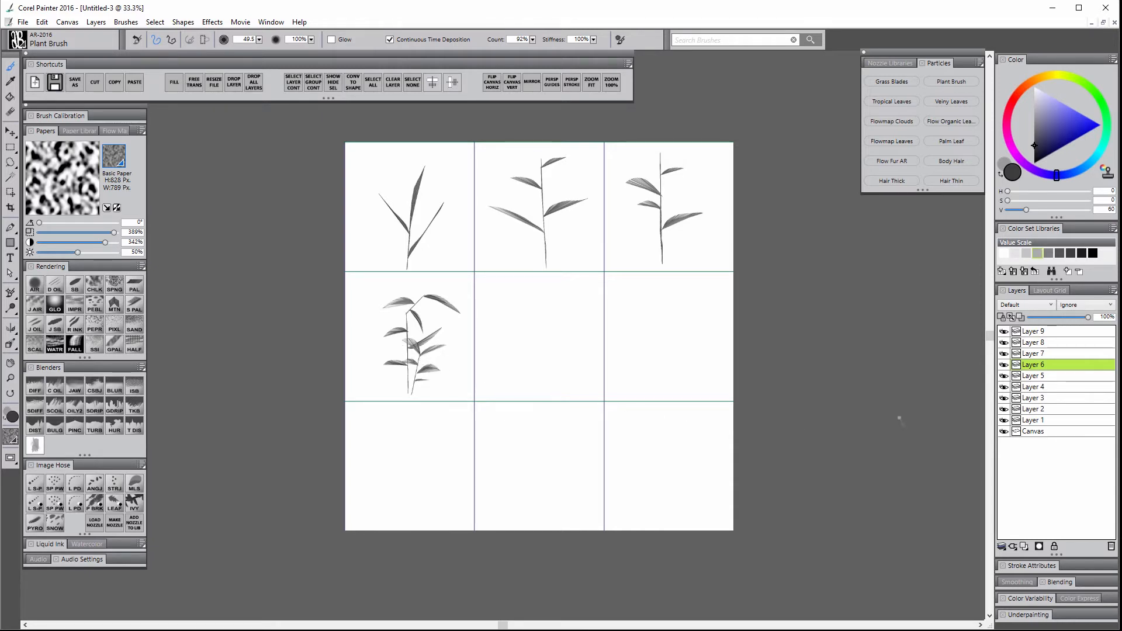
Paint a tall, sparse plant with leaves on its upper half in the centre cell on Layer 5
click(1038, 376)
drag(538, 387, 536, 287)
mouse_move(536, 339)
mouse_down()
mouse_move(506, 309)
mouse_move(580, 288)
mouse_up()
drag(536, 301, 510, 294)
drag(537, 289, 541, 280)
Paint a slightly leaning plant with upward-pointing leaves in the middle-right cell on Layer 4
click(1038, 387)
mouse_move(662, 387)
mouse_down()
mouse_move(672, 293)
mouse_move(647, 283)
mouse_move(684, 284)
mouse_up()
drag(670, 339, 703, 307)
drag(666, 360, 645, 329)
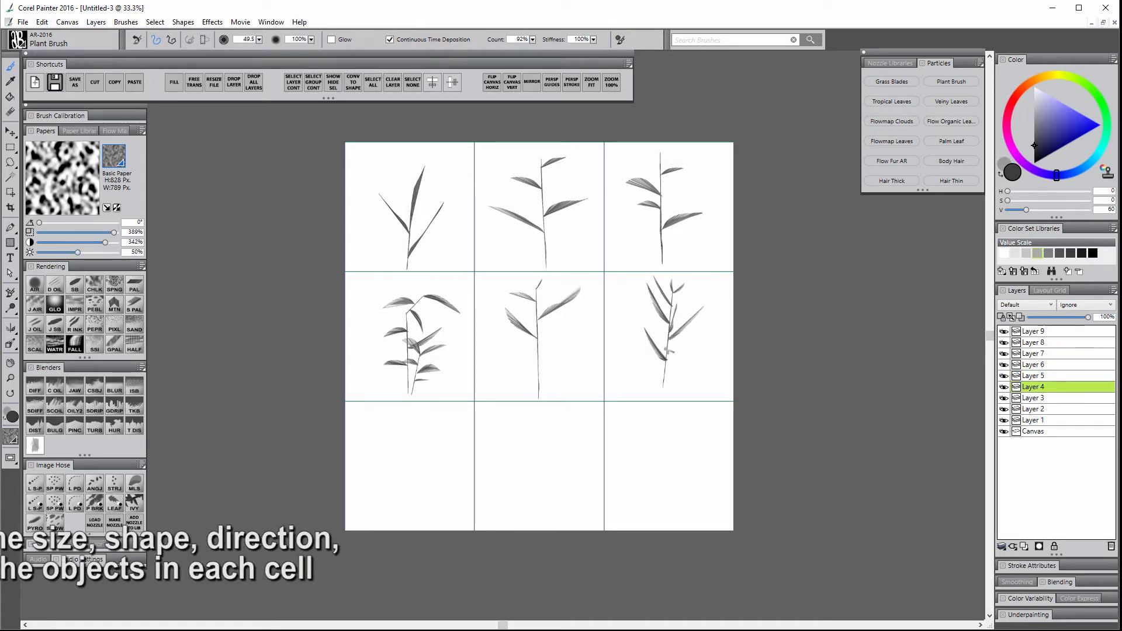
Paint a slim upright plant with short side leaves in the bottom-left cell on Layer 3
click(1037, 398)
drag(406, 523, 407, 421)
drag(407, 463, 428, 455)
drag(406, 503, 439, 482)
Paint a short plant with leaves on both sides of the stem in the bottom-middle cell on Layer 2
click(1037, 410)
drag(541, 517, 542, 428)
drag(542, 470, 572, 447)
drag(542, 494, 562, 477)
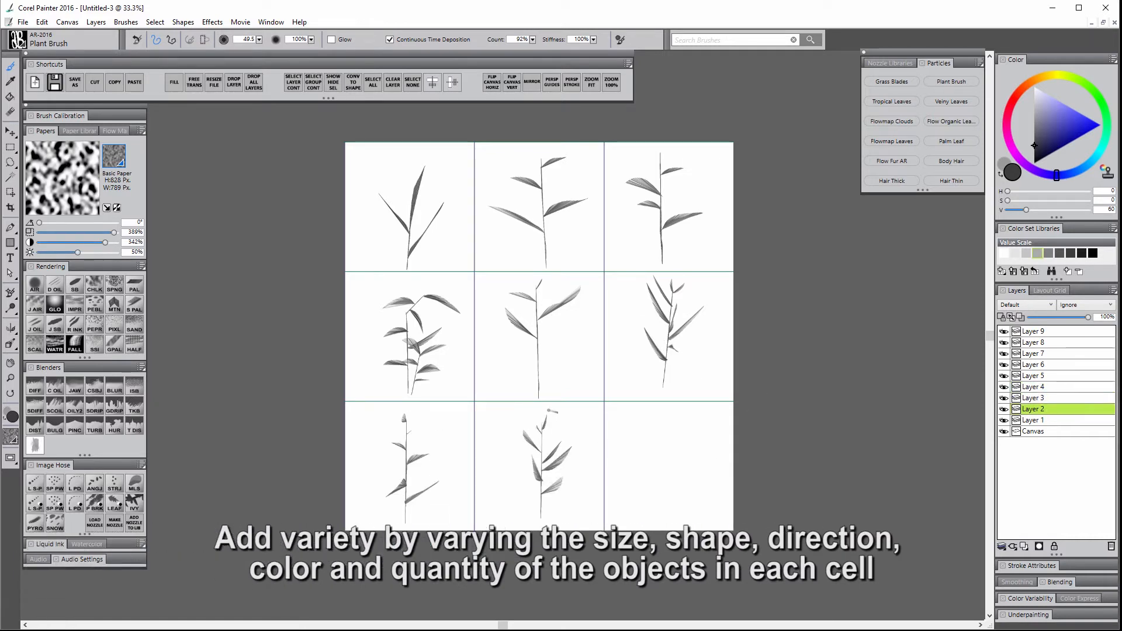
Paint a right-leaning leafy plant in the bottom-right cell on Layer 1, undoing the unwanted last stroke
click(1037, 420)
drag(662, 522, 692, 419)
mouse_move(672, 487)
mouse_down()
mouse_move(702, 474)
mouse_move(658, 457)
mouse_move(703, 439)
mouse_move(672, 431)
mouse_move(700, 417)
mouse_up()
key(ctrl+z)
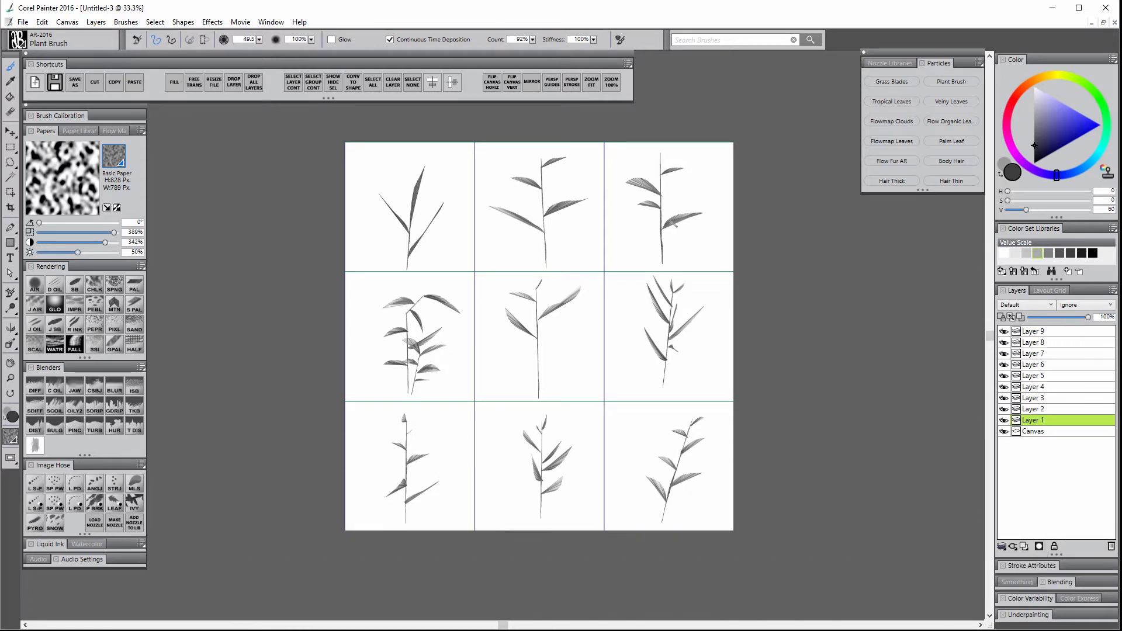
Group Layers 1 to 9 and make an Image Hose nozzle from the group
click(1032, 331)
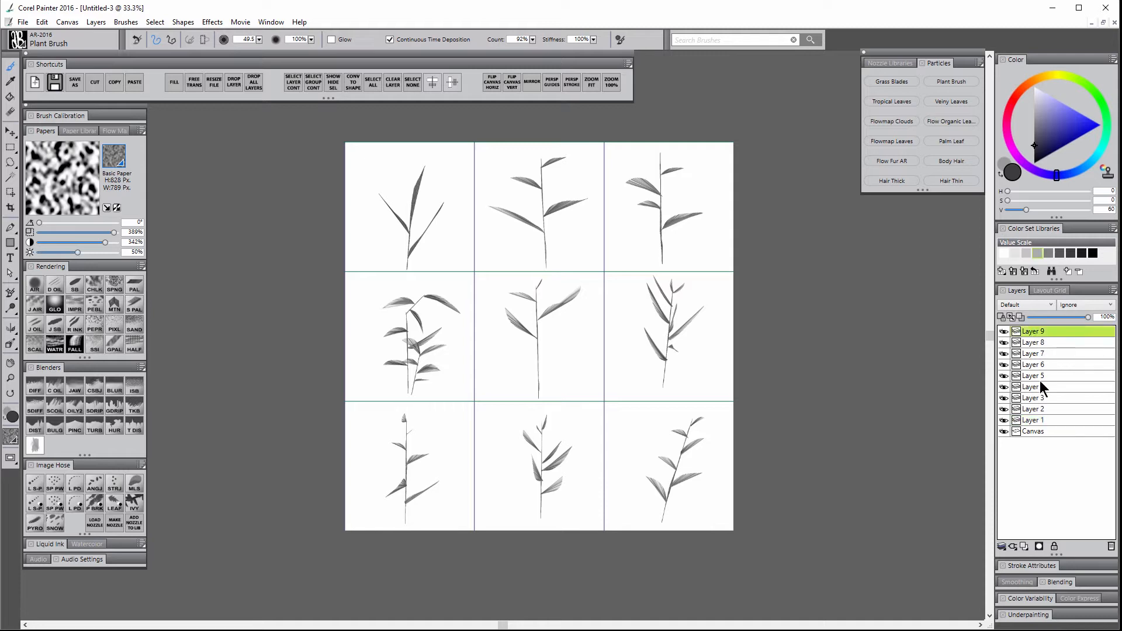
shift+click(1039, 419)
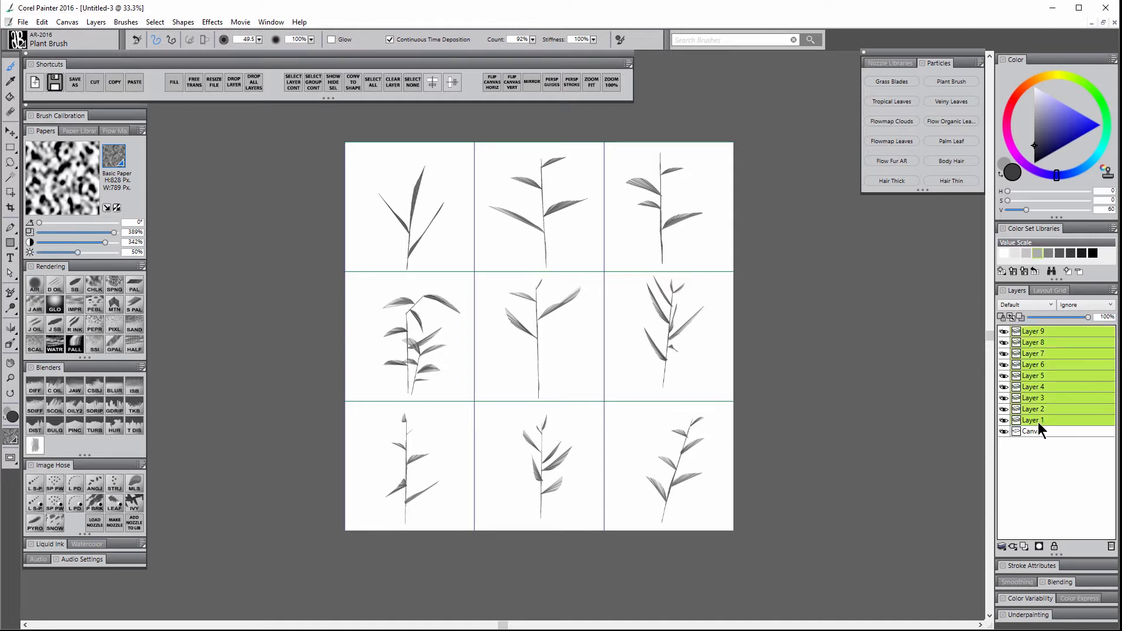
key(ctrl+g)
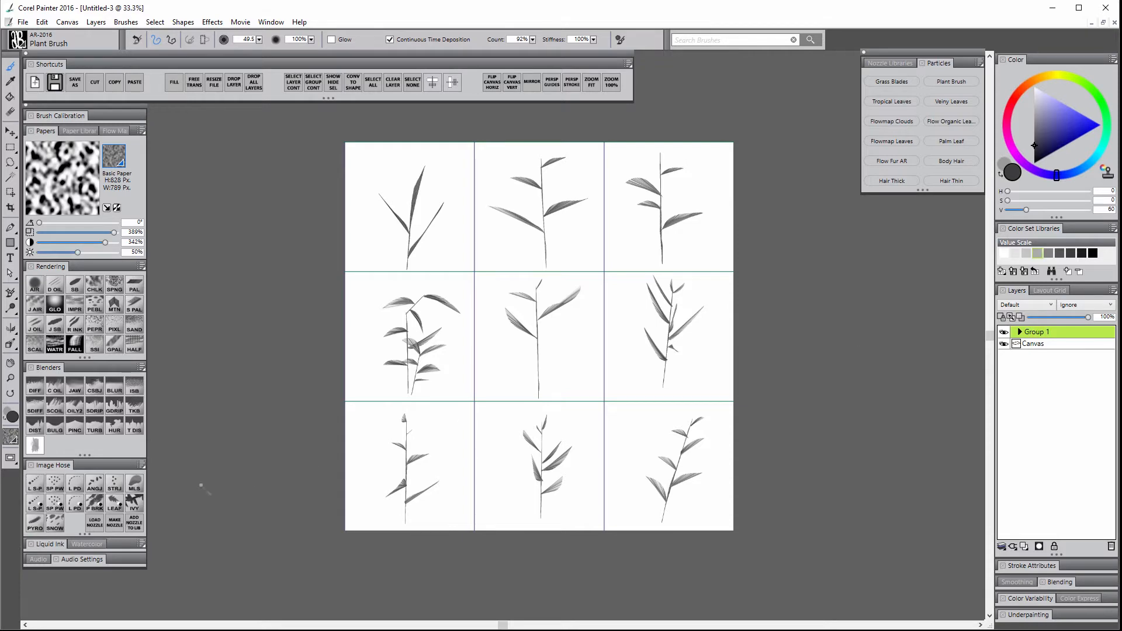
click(115, 522)
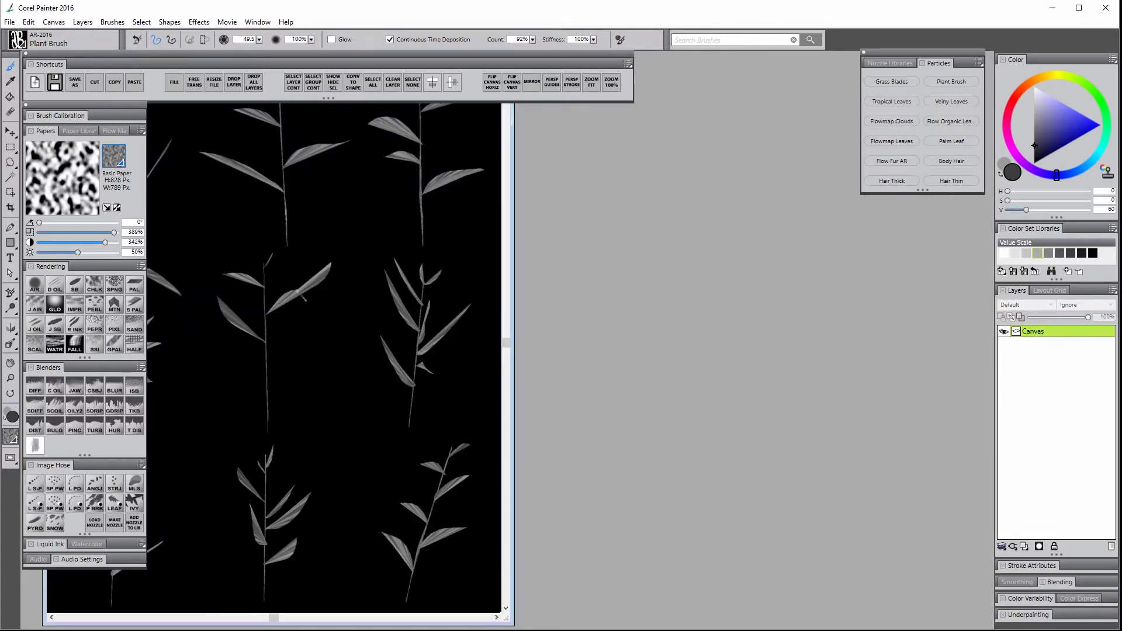
Save the generated nozzle image as the Painter RIFF file thin-plants in the nature folder
click(75, 80)
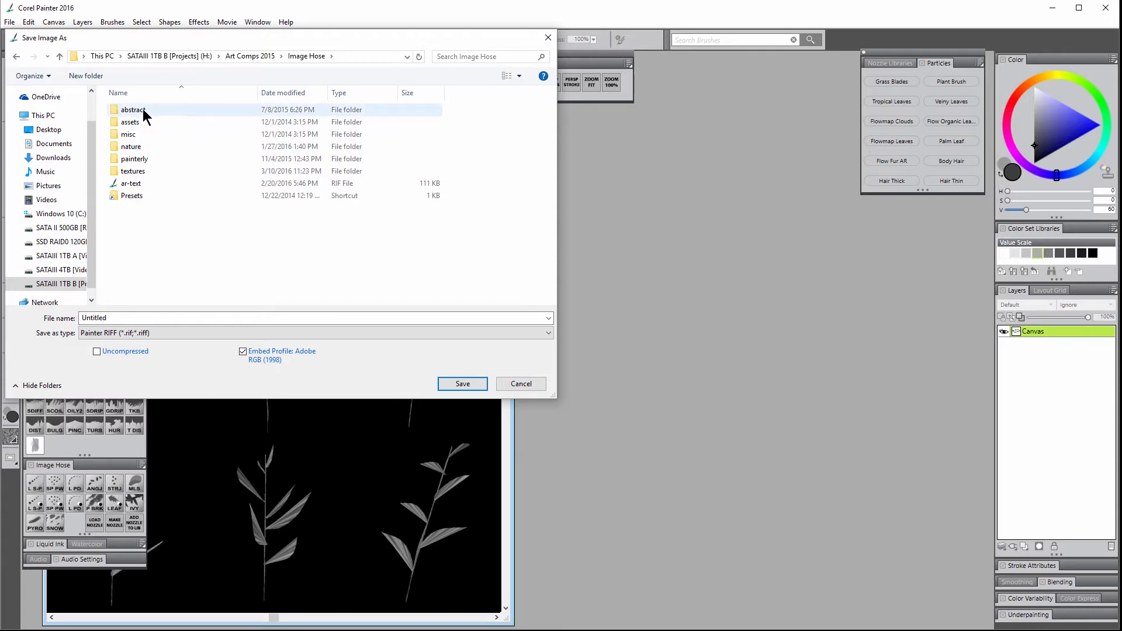
mouse_move(143, 109)
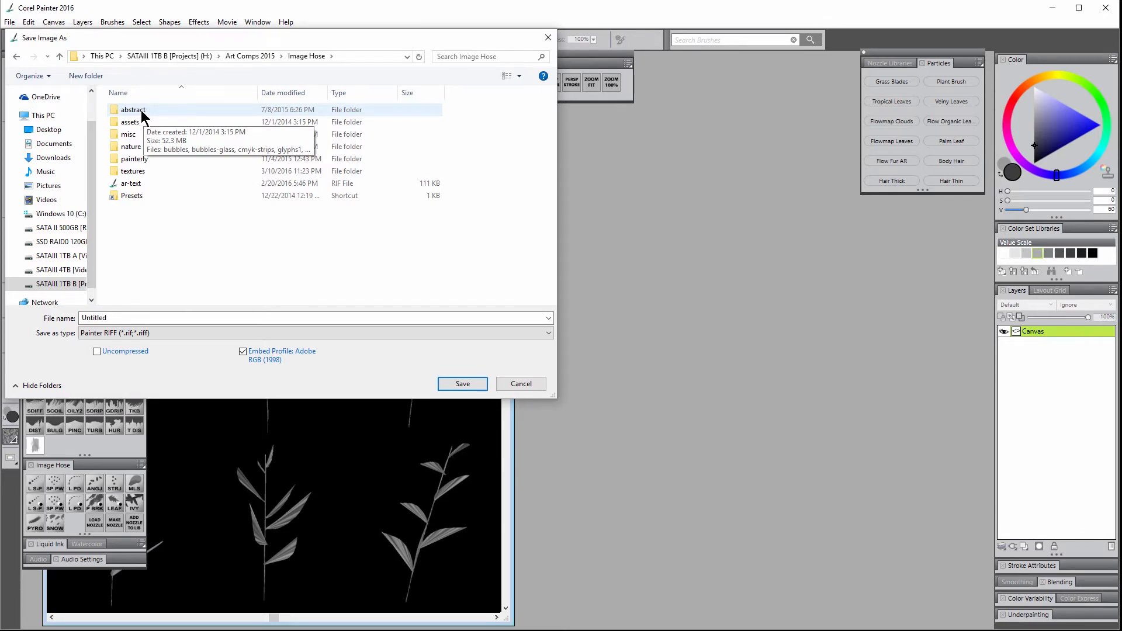
click(134, 146)
double_click(135, 146)
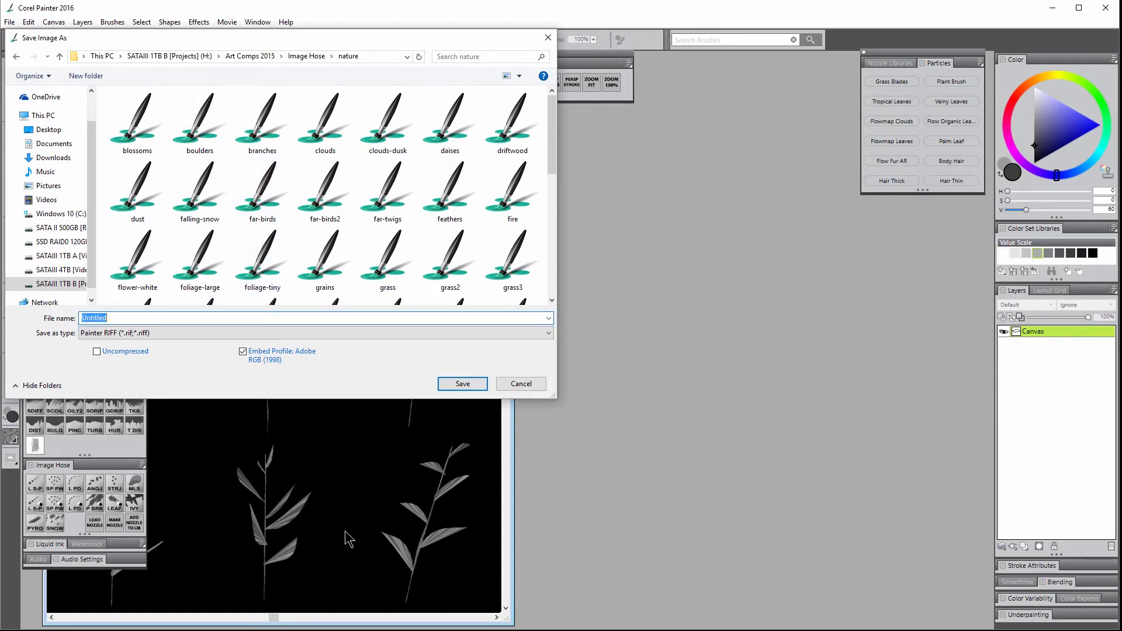
text(thin-plants)
click(462, 385)
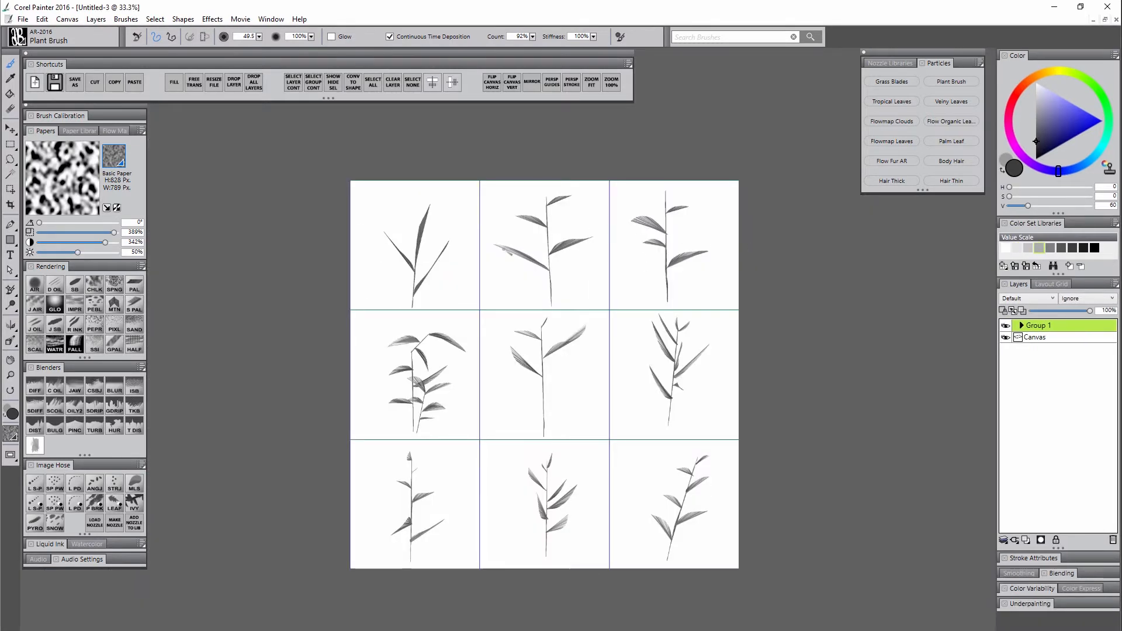
Save the layered plant document as the Photoshop file thin-plants in the nature folder
click(74, 82)
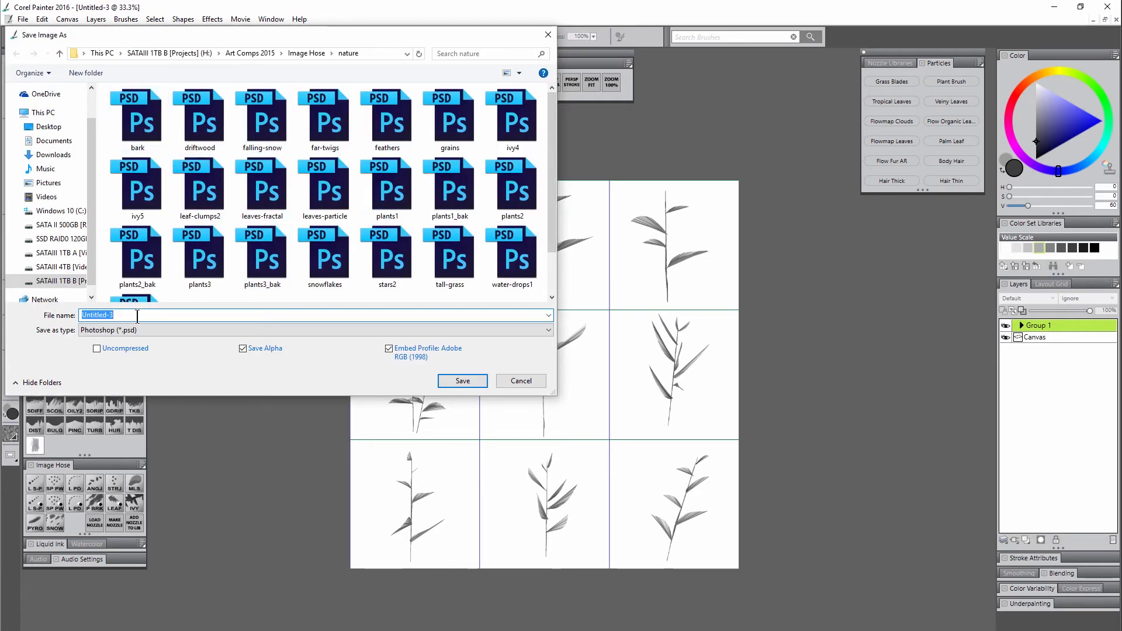
text(thin-plants)
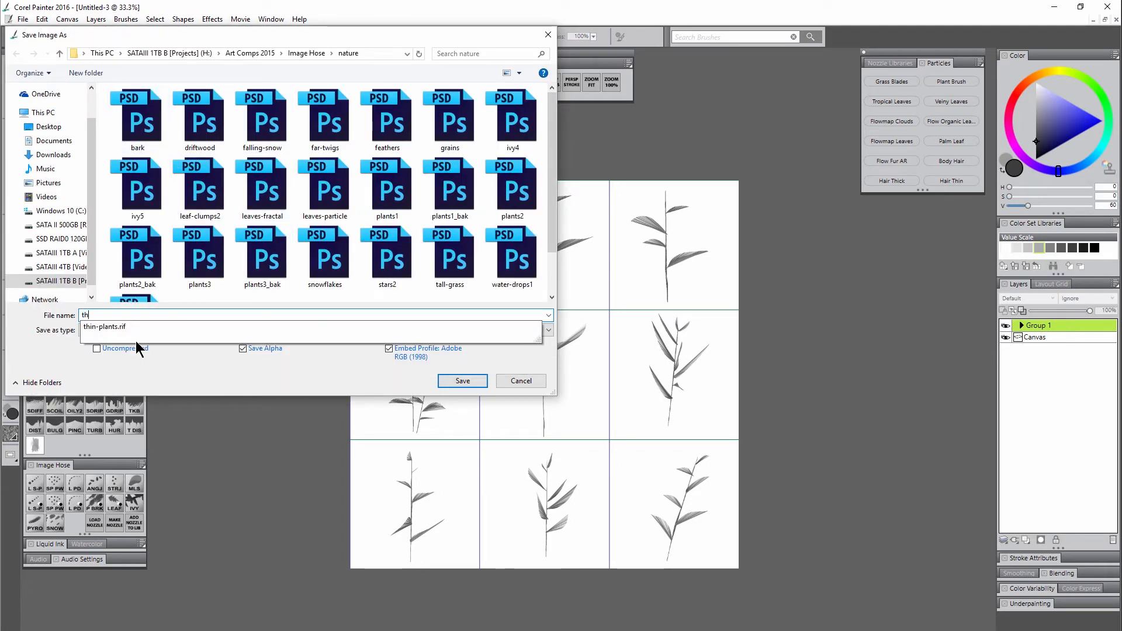
click(323, 384)
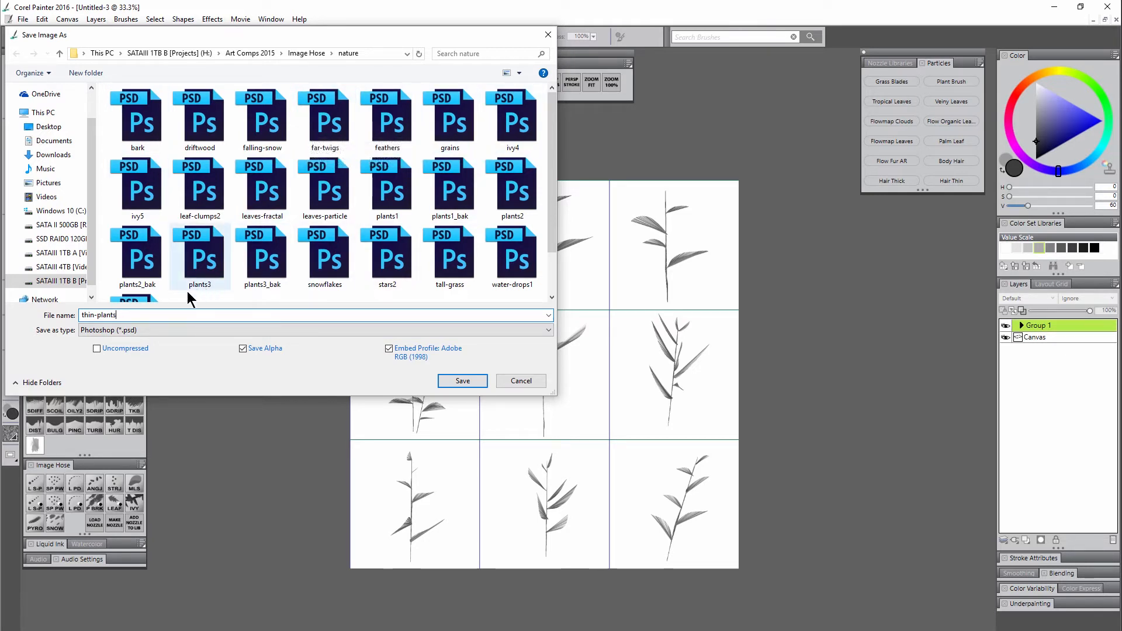
click(460, 381)
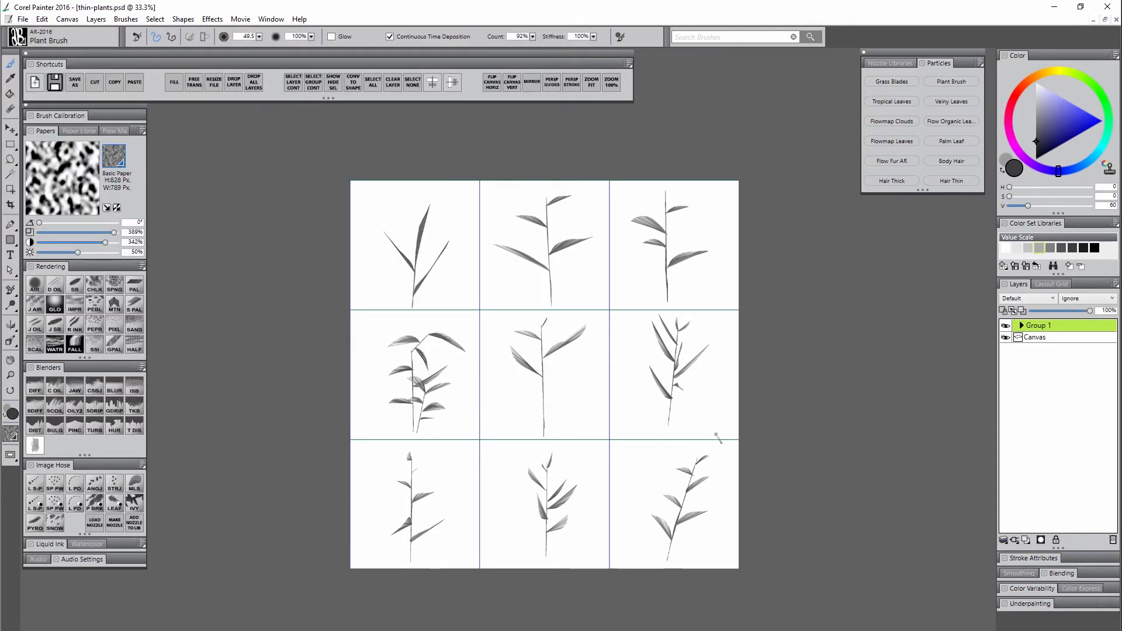
click(70, 81)
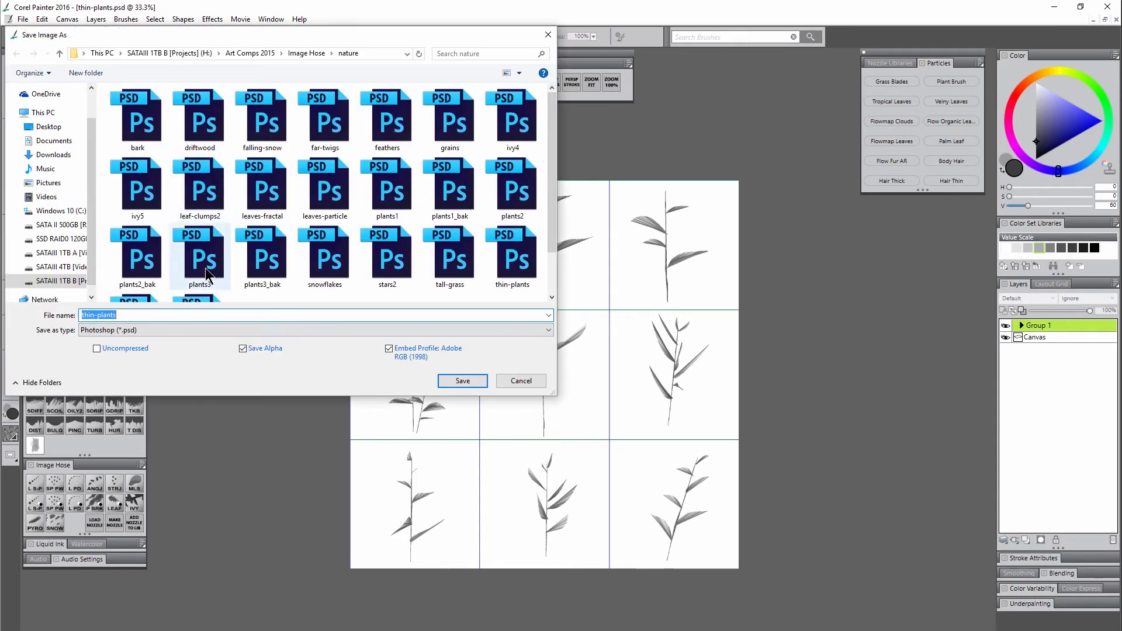
click(124, 315)
text(1)
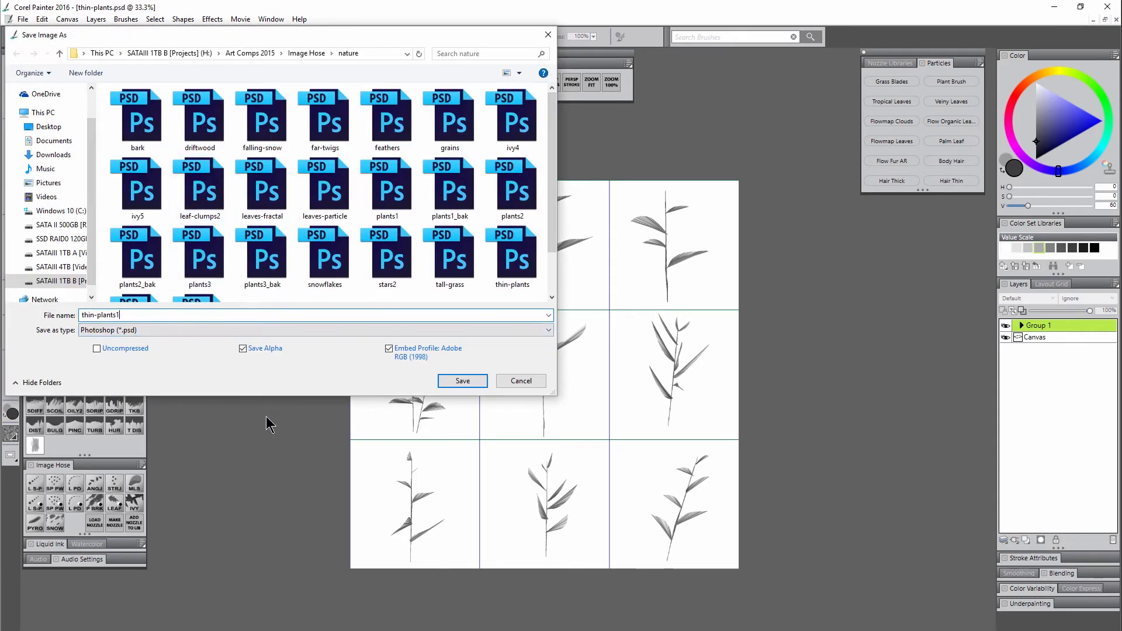
key(BackSpace)
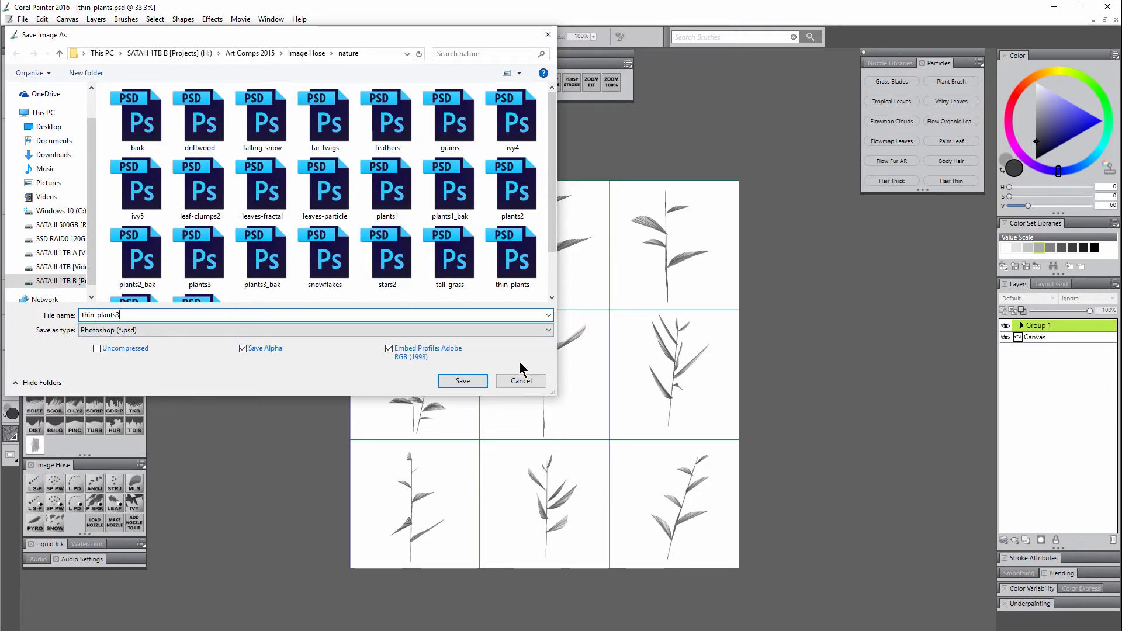
click(520, 380)
Create a new 2000 by 2000 pixel image and load the thin-plants nozzle from the nature folder
click(35, 82)
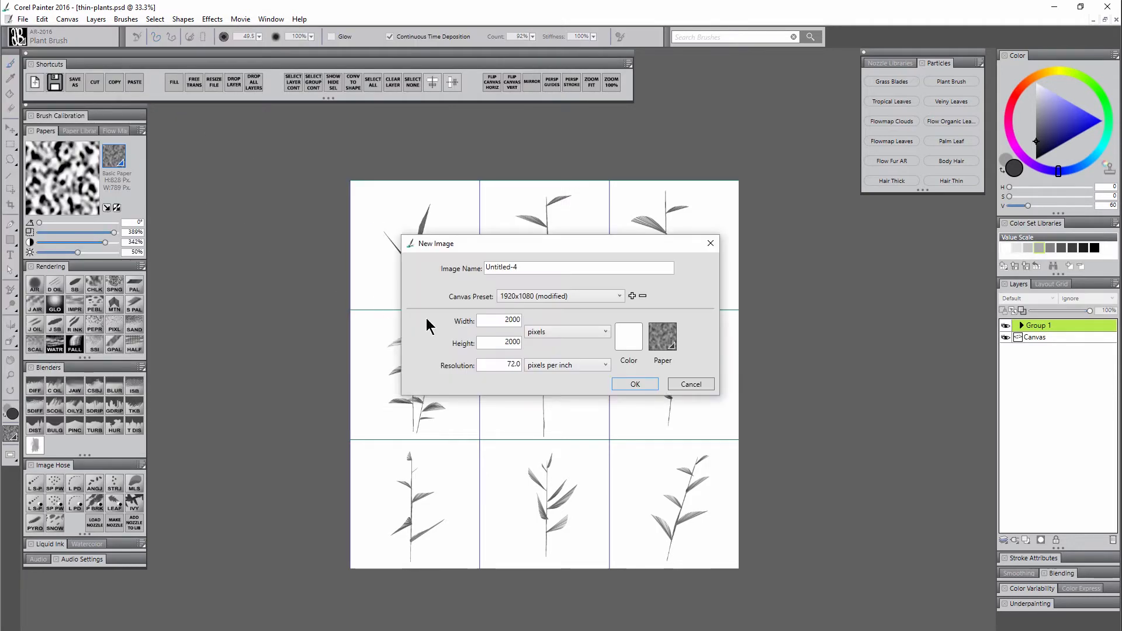
click(639, 386)
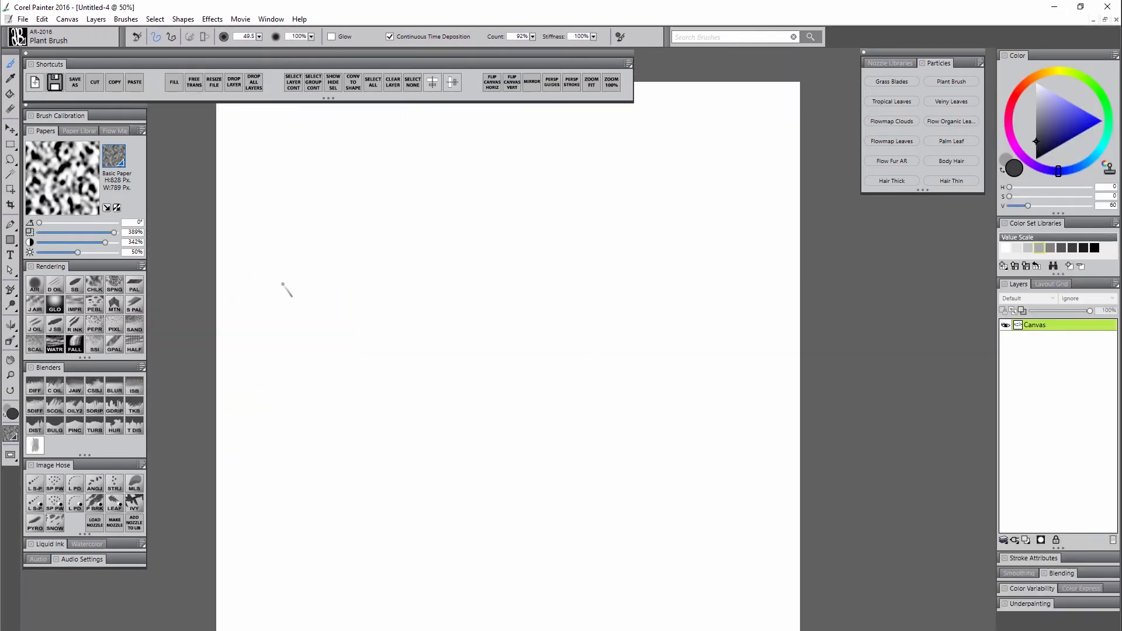
click(96, 523)
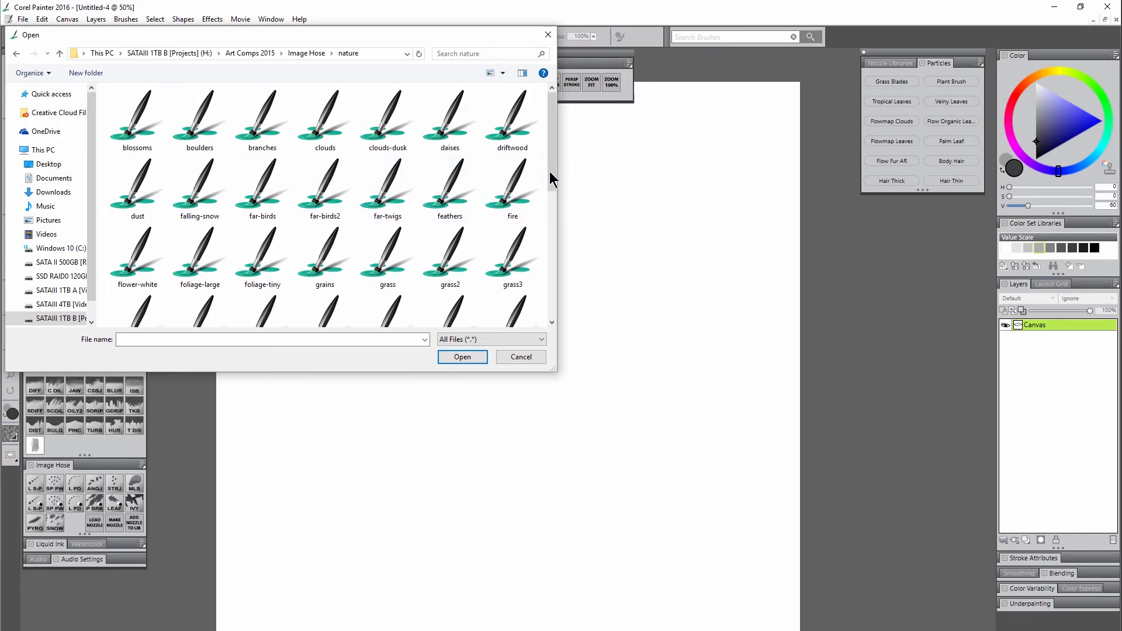
drag(549, 171, 544, 300)
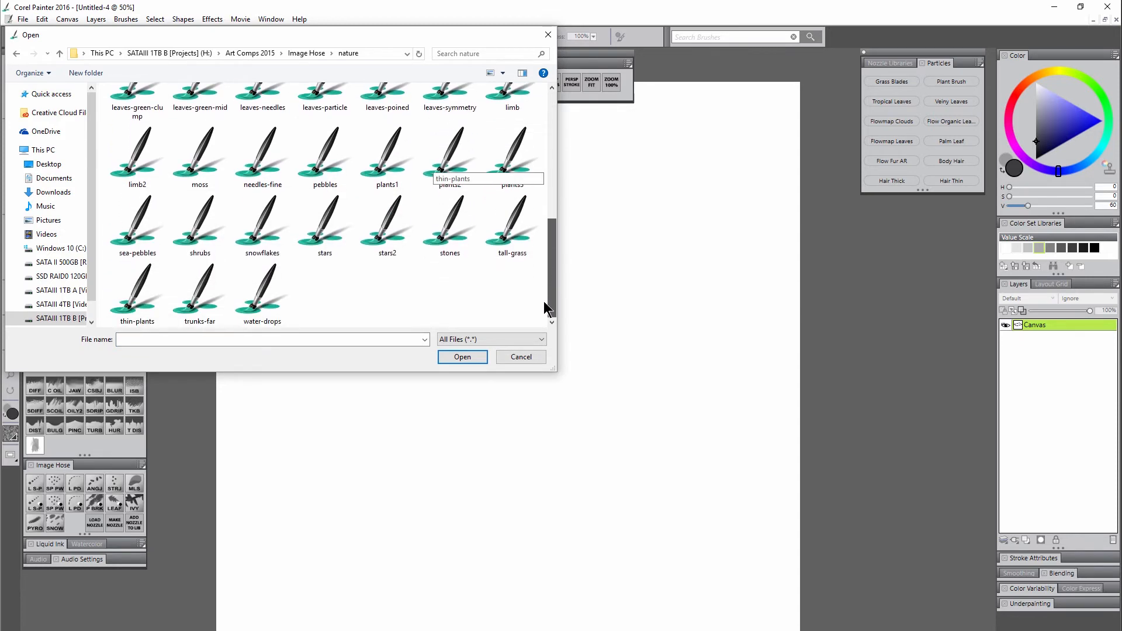
click(138, 293)
click(472, 356)
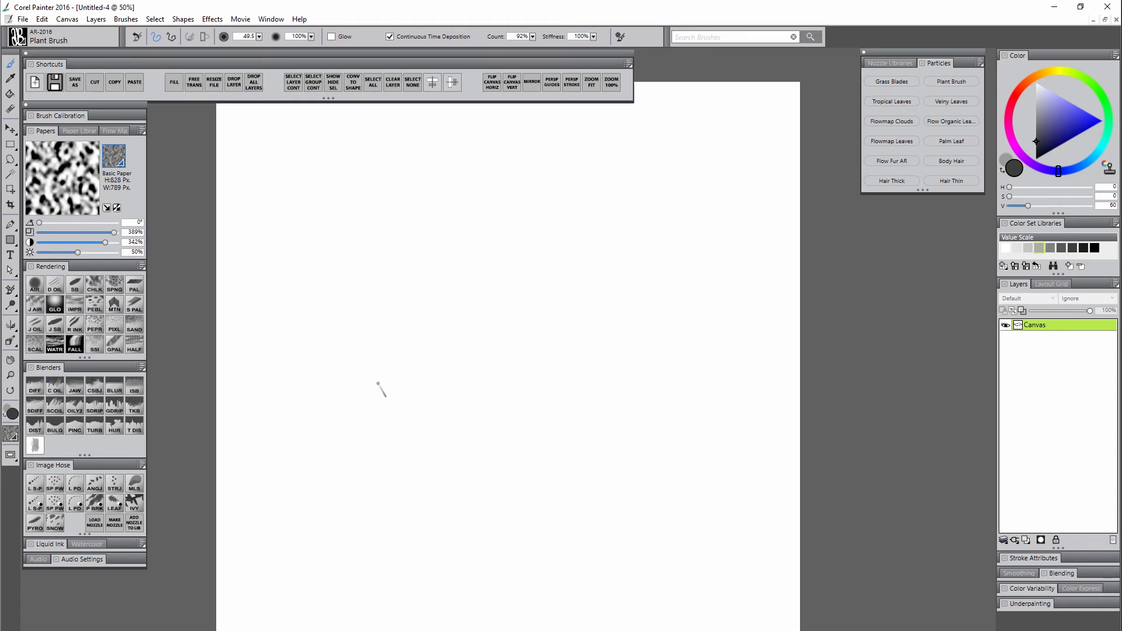
Try the loaded nozzle with Linear-Size-P AR strokes on the blank canvas, undoing each stroke
click(34, 486)
drag(360, 359, 623, 377)
key(ctrl+z)
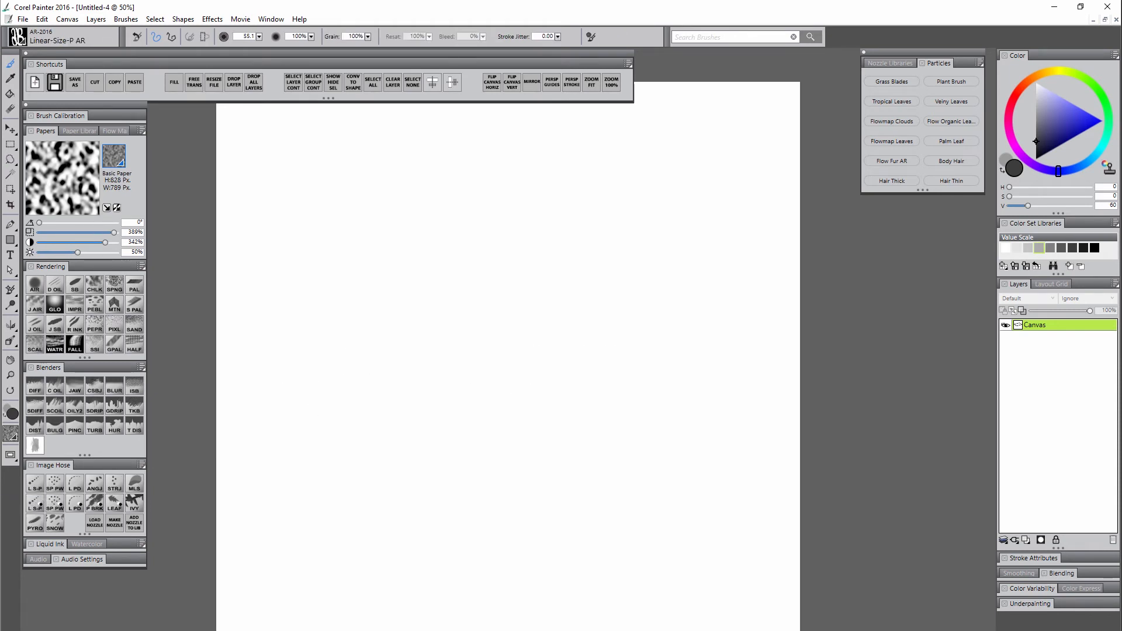
mouse_move(408, 363)
mouse_down()
mouse_move(335, 384)
mouse_move(321, 407)
mouse_move(435, 436)
mouse_up()
key(ctrl+z)
Paint overlapping test rows of plants with the Linear-Size-P AR brush at size 161.2, and undo all the strokes
mouse_move(388, 326)
mouse_down()
mouse_move(427, 381)
mouse_move(378, 375)
mouse_move(661, 363)
mouse_move(416, 401)
mouse_move(281, 403)
mouse_up()
drag(295, 374, 355, 351)
drag(559, 295, 674, 299)
key(ctrl+z)
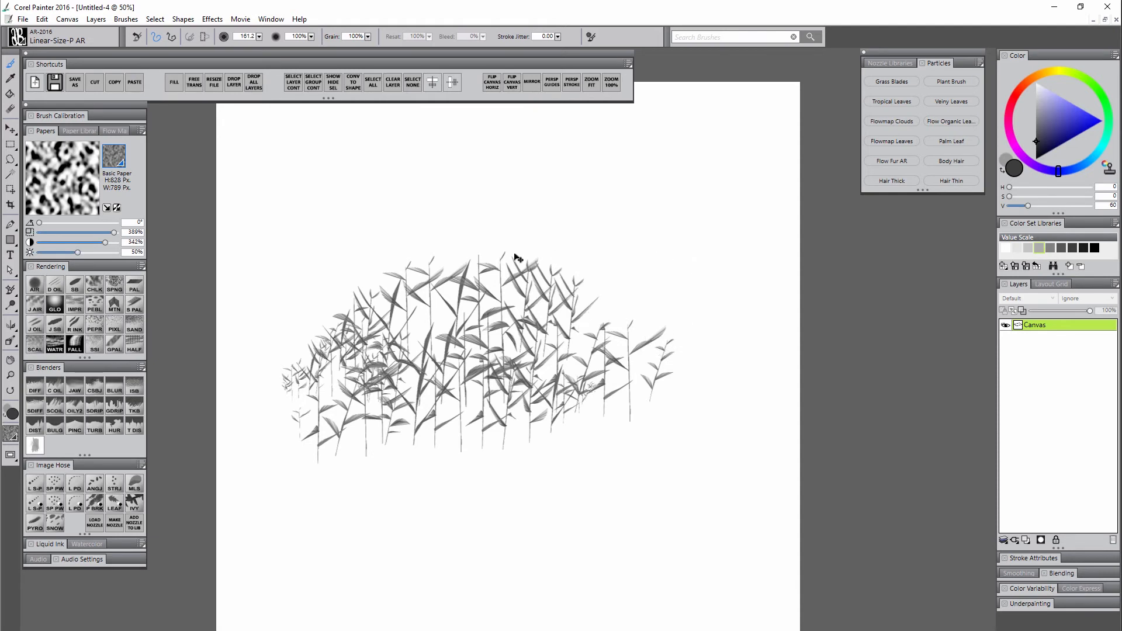
key(ctrl+z)
key(ctrl+z)
key(ctrl+z)
mouse_move(386, 240)
mouse_down()
mouse_move(514, 270)
mouse_move(450, 280)
mouse_move(516, 282)
mouse_move(356, 296)
mouse_move(581, 313)
mouse_move(333, 339)
mouse_move(603, 349)
mouse_move(306, 376)
mouse_move(608, 393)
mouse_move(293, 414)
mouse_move(648, 416)
mouse_up()
key(ctrl+z)
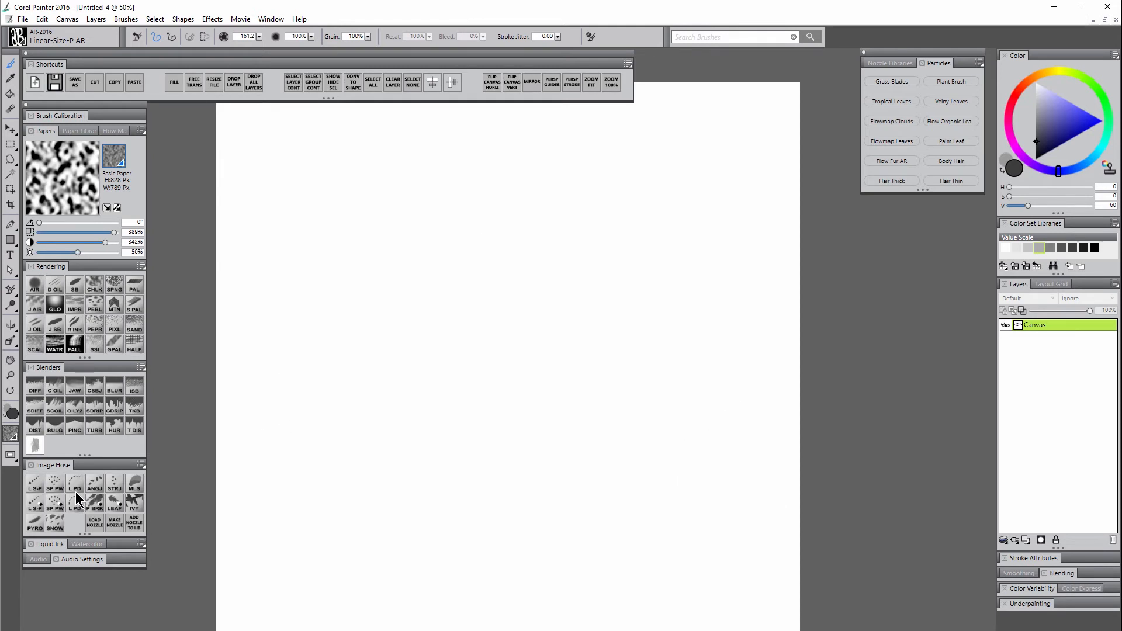
Paint test strokes of plants on the blank canvas with the Linear-Size-P Angle-D AR Image Hose variant at size 162.1
click(77, 490)
mouse_move(358, 345)
mouse_down()
mouse_move(421, 292)
mouse_move(503, 321)
mouse_move(431, 245)
mouse_move(401, 320)
mouse_move(528, 308)
mouse_move(492, 384)
mouse_move(432, 409)
mouse_move(463, 401)
mouse_move(301, 408)
mouse_move(494, 421)
mouse_move(463, 451)
mouse_move(446, 446)
mouse_move(432, 476)
mouse_up()
mouse_move(661, 238)
mouse_down()
mouse_move(634, 192)
mouse_move(664, 306)
mouse_move(661, 426)
mouse_move(717, 468)
mouse_move(742, 375)
mouse_move(741, 114)
mouse_up()
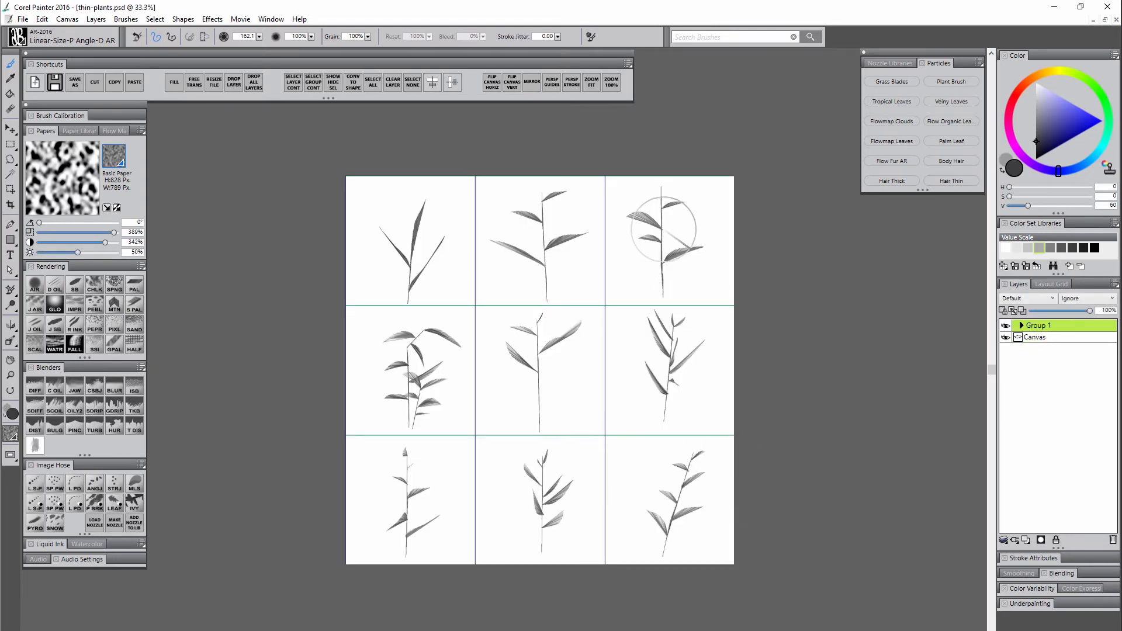
In thin-plants.psd, expand Group 1 and rotate the Layer 9 plant in the top-left cell upside down
click(1022, 326)
click(1034, 338)
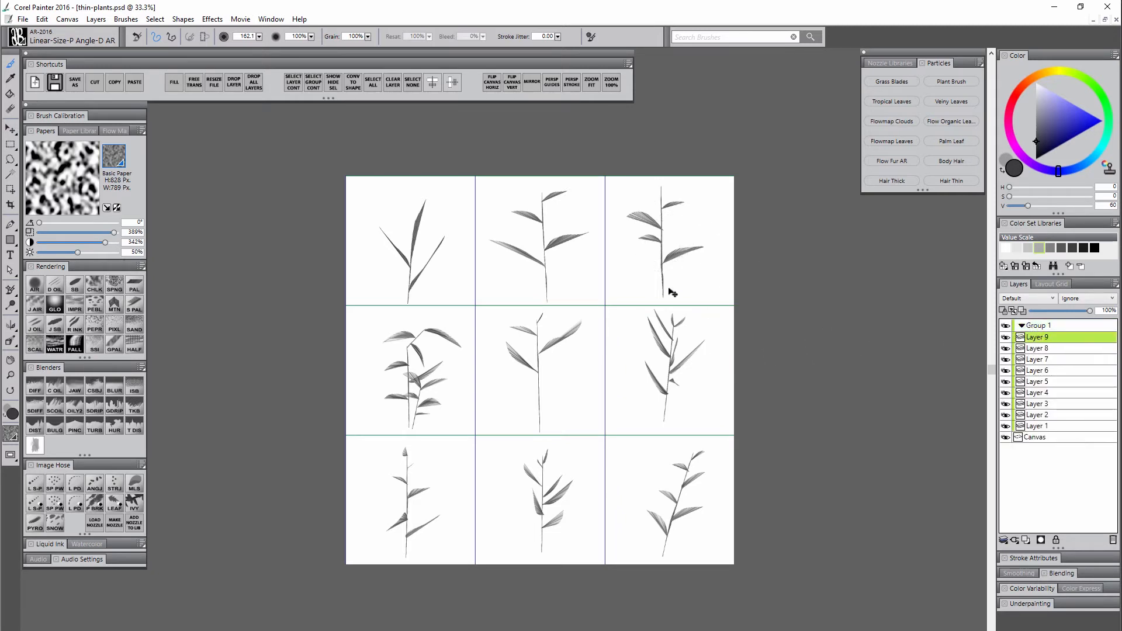
key(f)
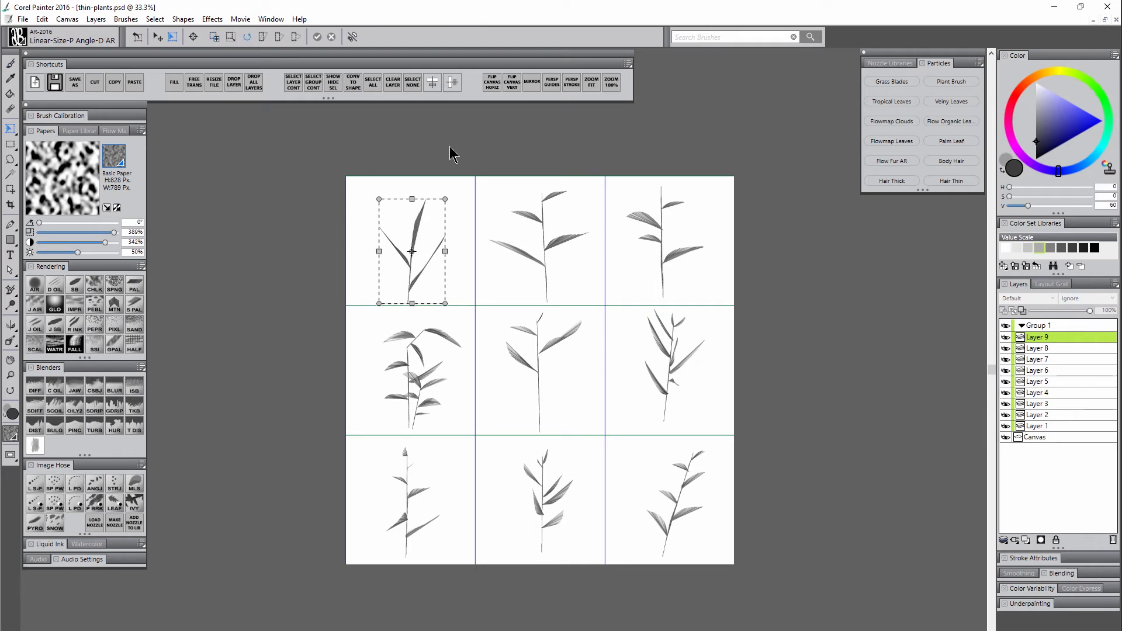
drag(446, 199, 378, 305)
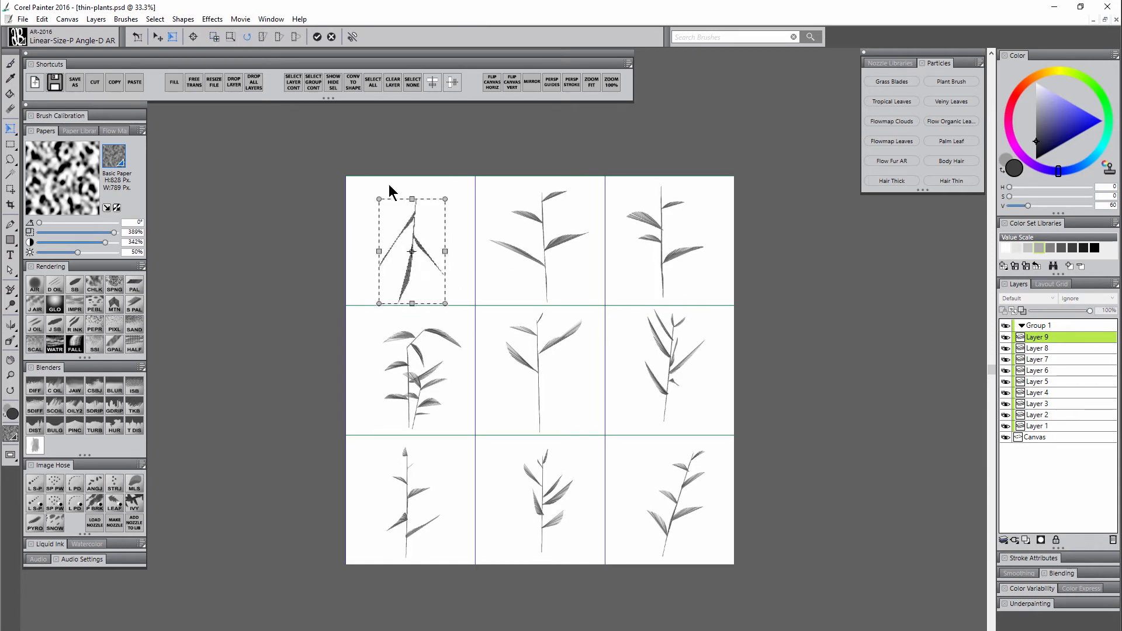
click(317, 37)
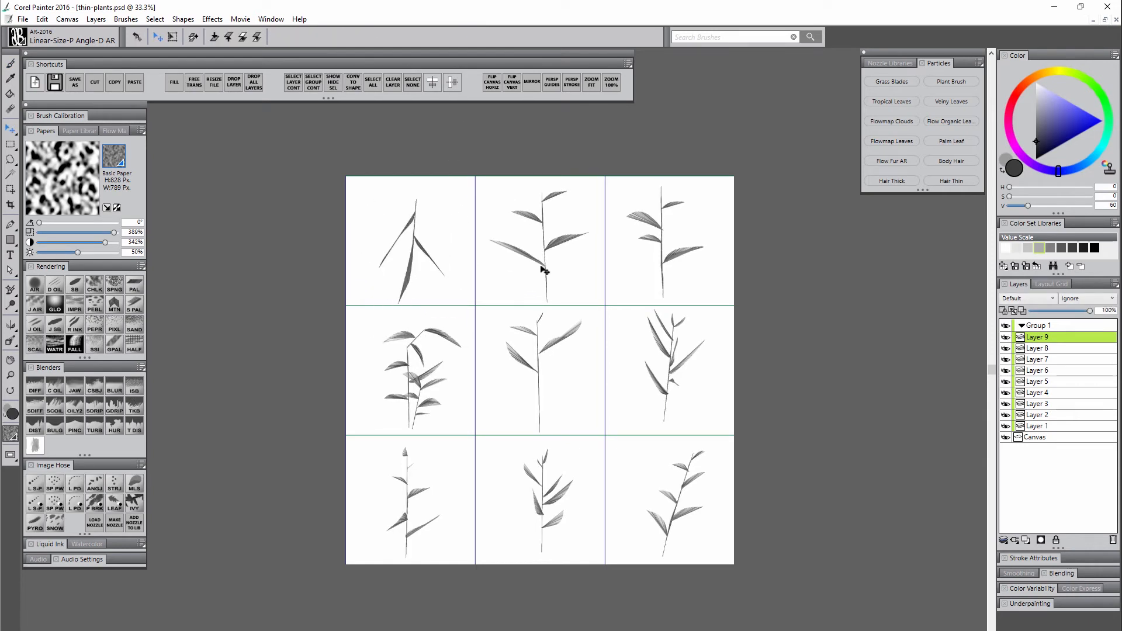
Rotate the Layer 9 plant onto its side with its stem pointing right, and undo both rotations
key(ctrl+alt+t)
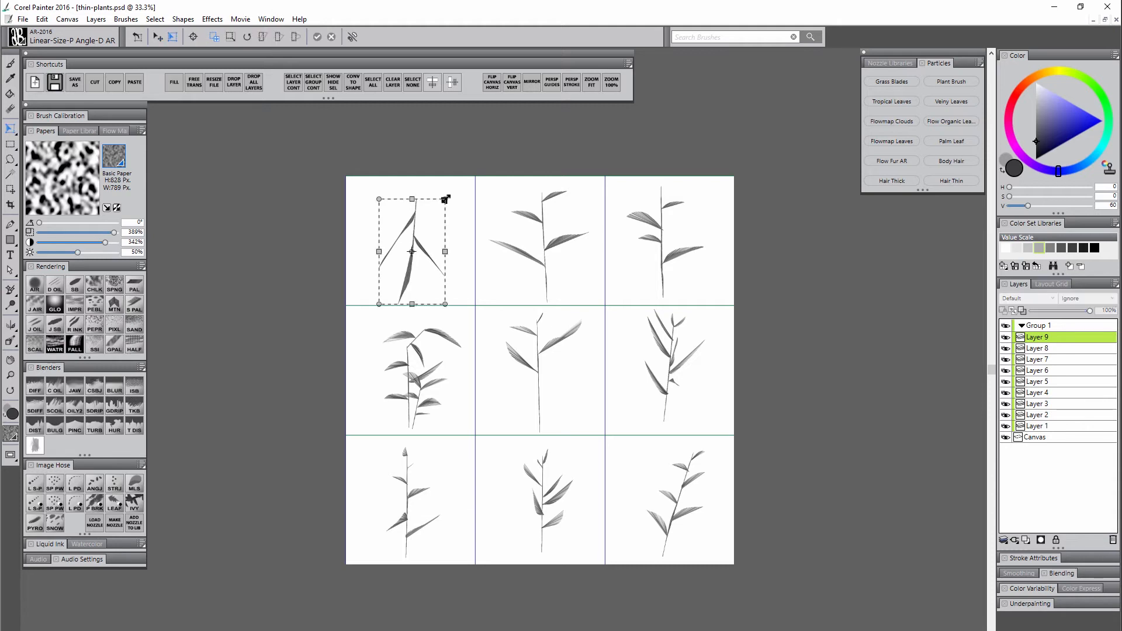
drag(445, 197, 477, 283)
click(316, 37)
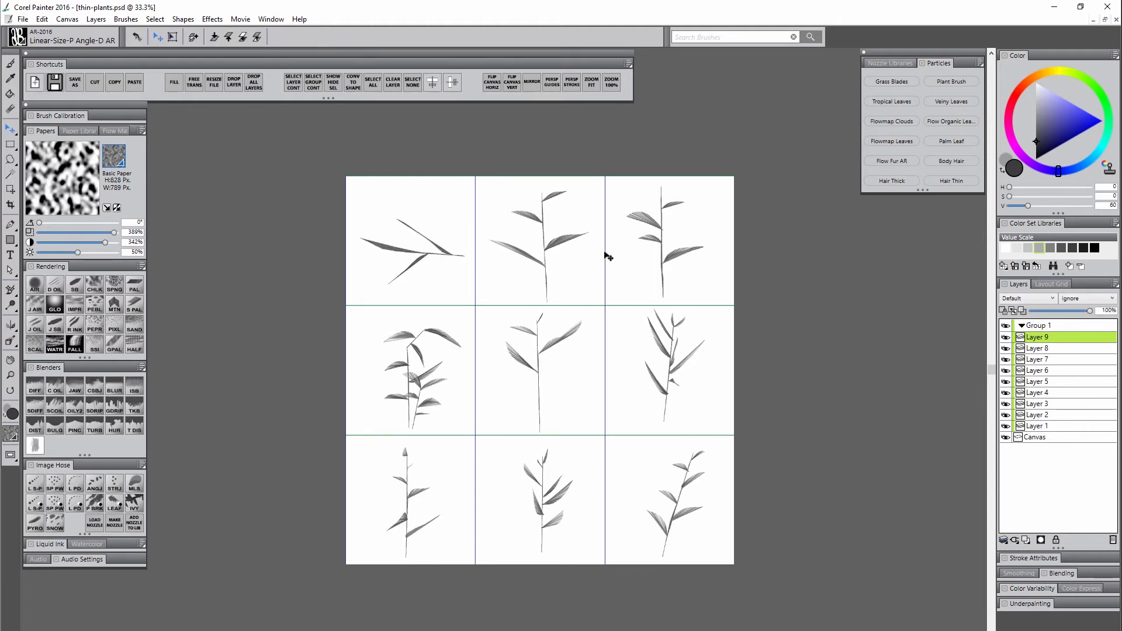
key(ctrl+z)
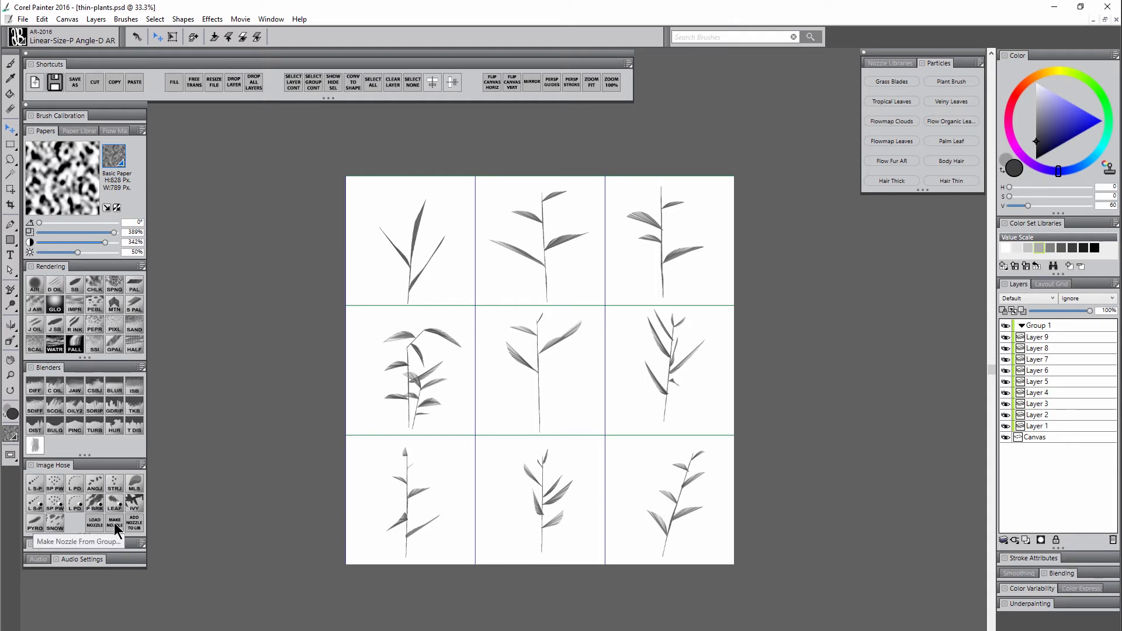
Preserve transparency on Layer 9 and paint light grey (value 220) highlights over its plant with the Plant Brush
click(1040, 338)
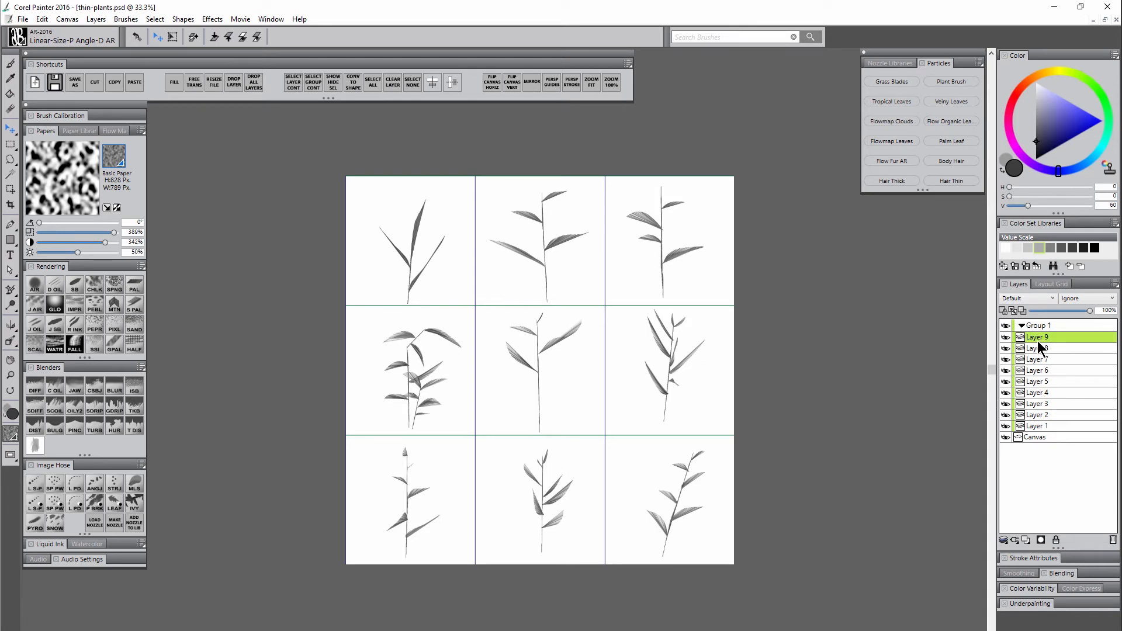
click(1003, 311)
click(1027, 99)
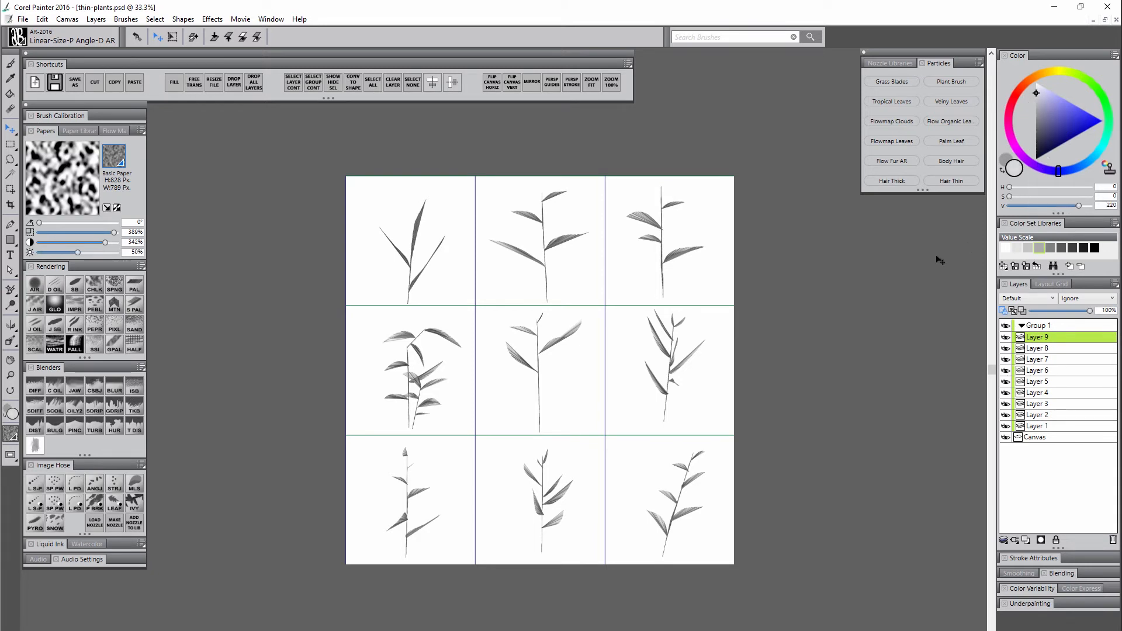
key(b)
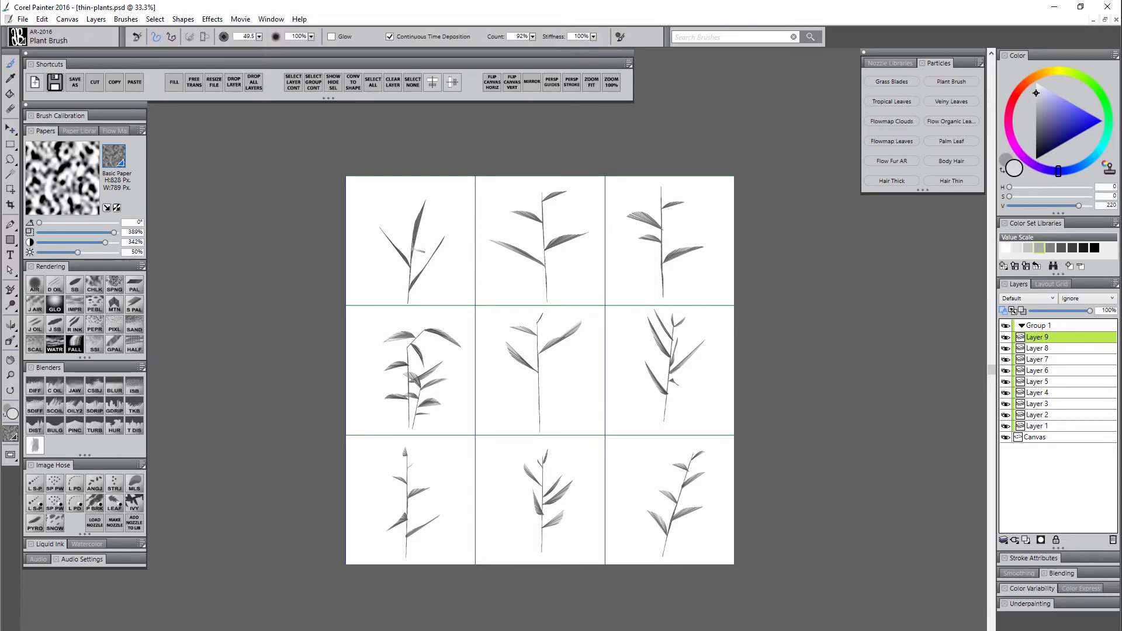
drag(415, 250, 428, 204)
Fill the Canvas with dark grey (value 64) and toggle its visibility to check the plants against transparency
click(1039, 436)
click(1036, 141)
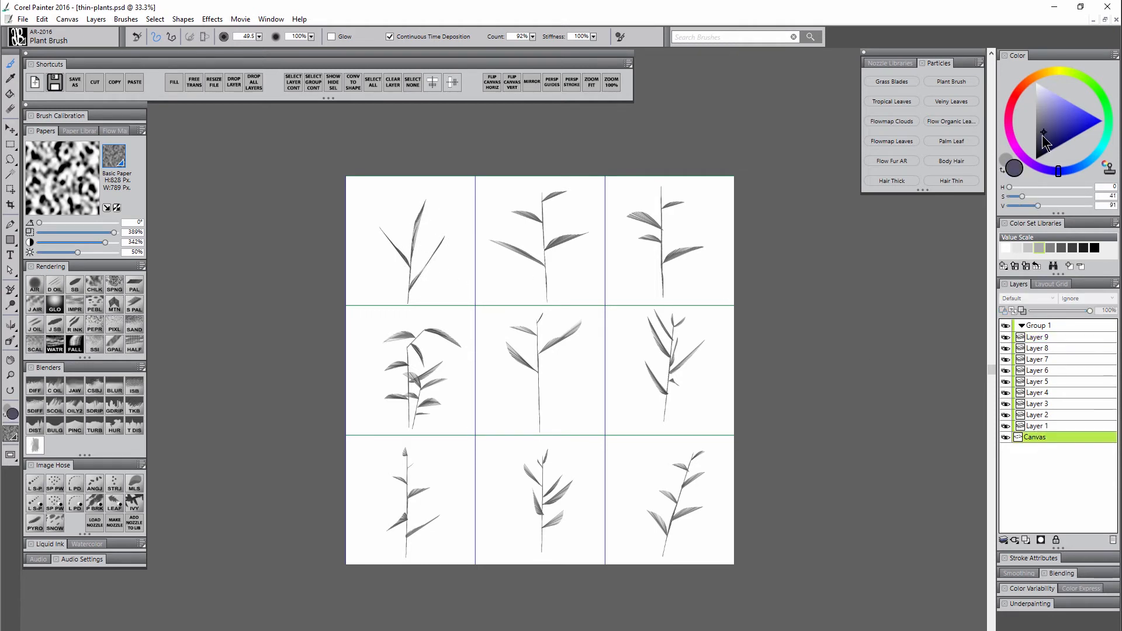
key(ctrl+f)
key(Return)
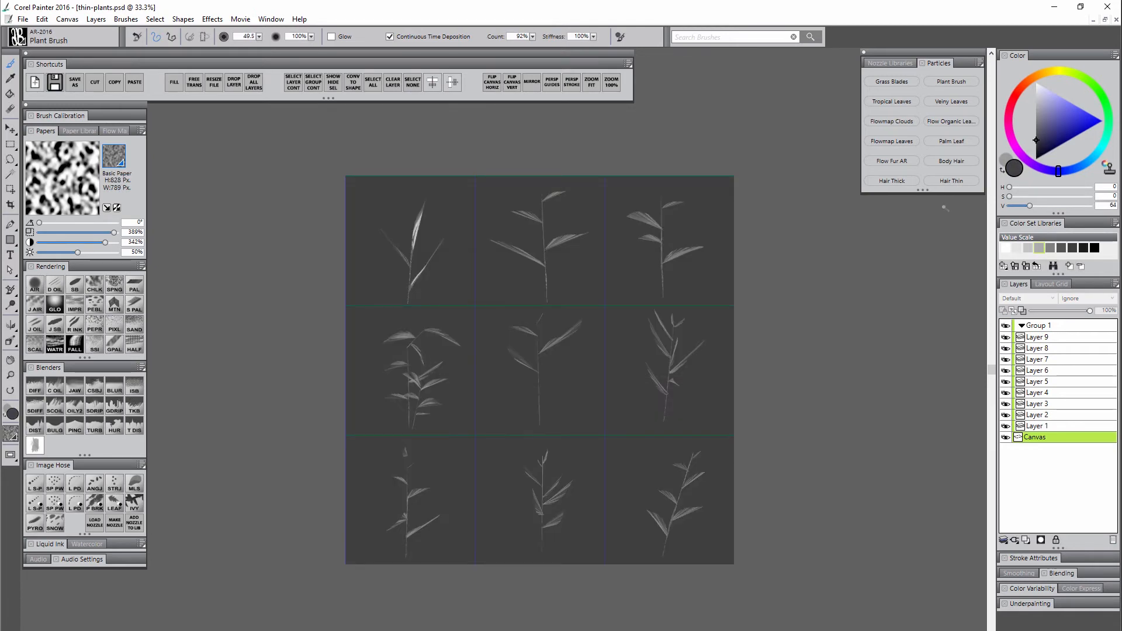
click(1006, 438)
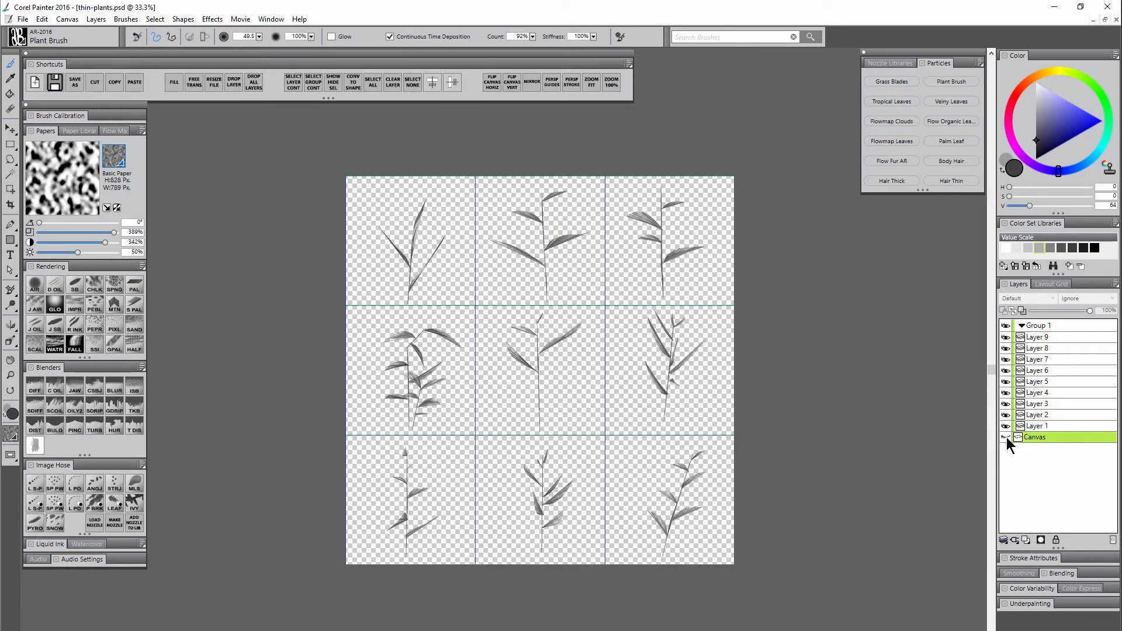
click(1006, 437)
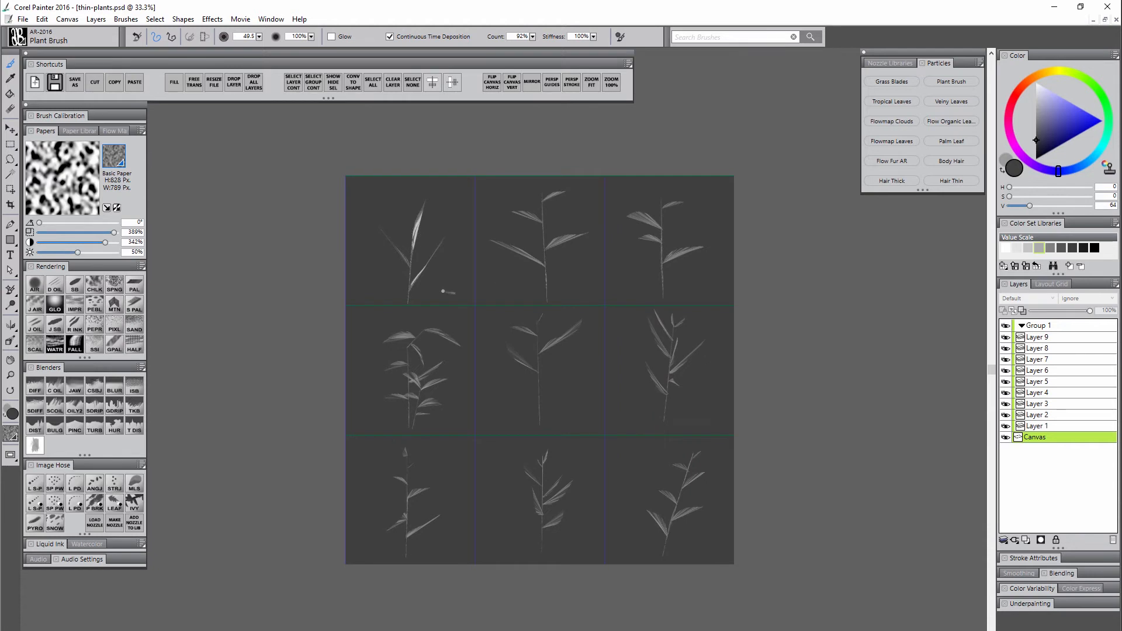
Paint light grey (value 193) highlights on the Layer 8 plant in the top-middle cell
click(1038, 348)
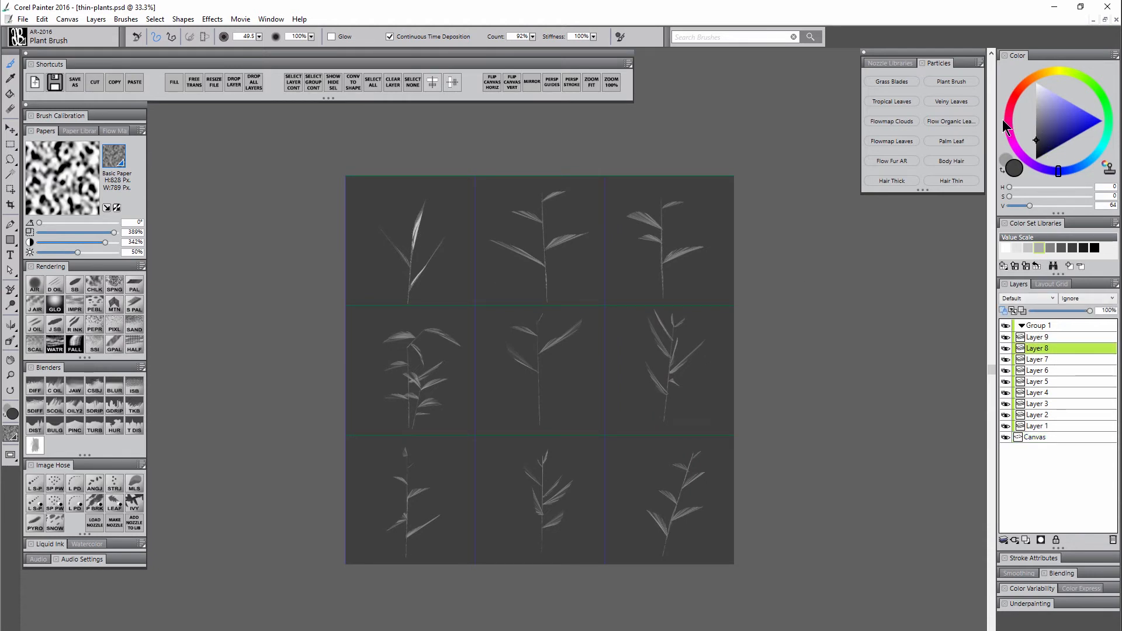
click(1036, 108)
click(1037, 102)
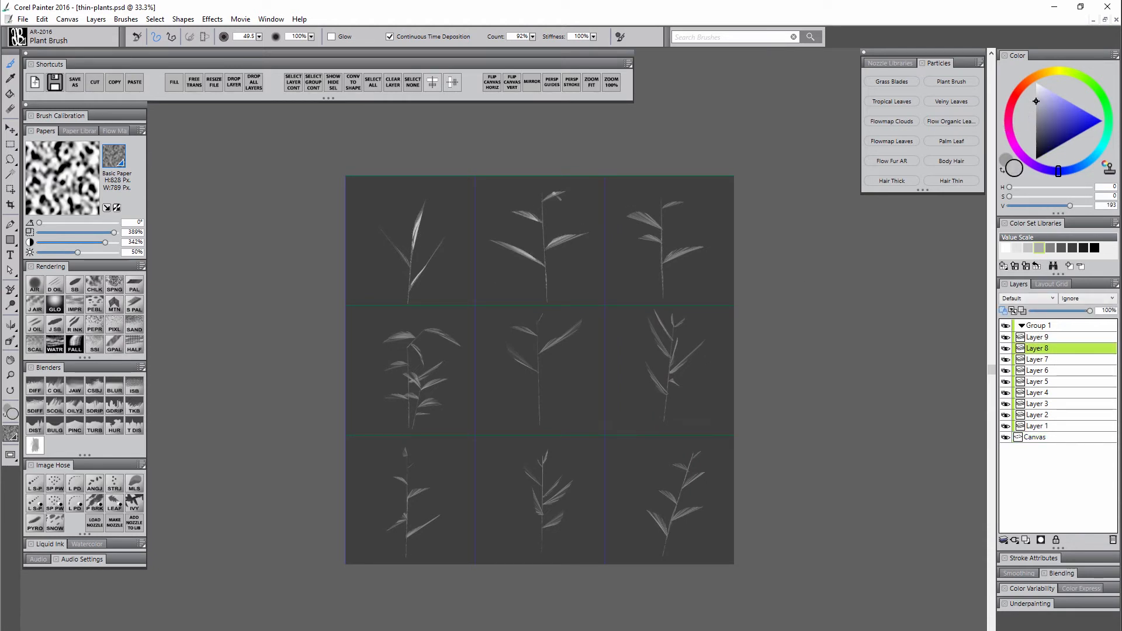
Paint light grey highlights on the remaining plants, working down from Layer 7 to Layer 1
click(1043, 358)
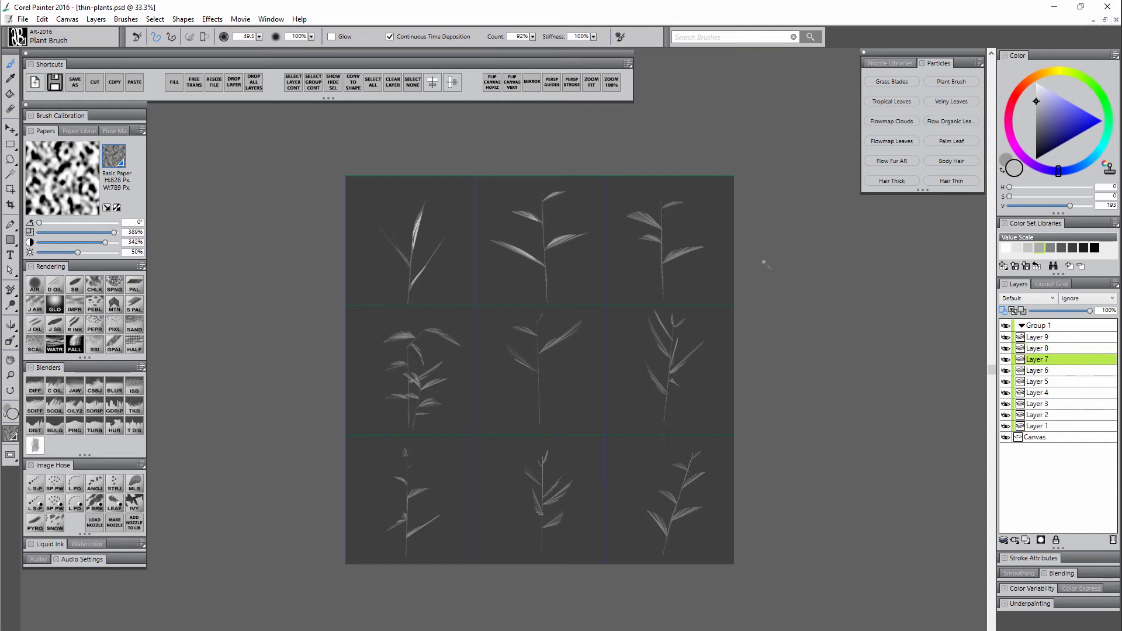
key(Down)
key(Down)
key(Down)
key(Down)
key(Down)
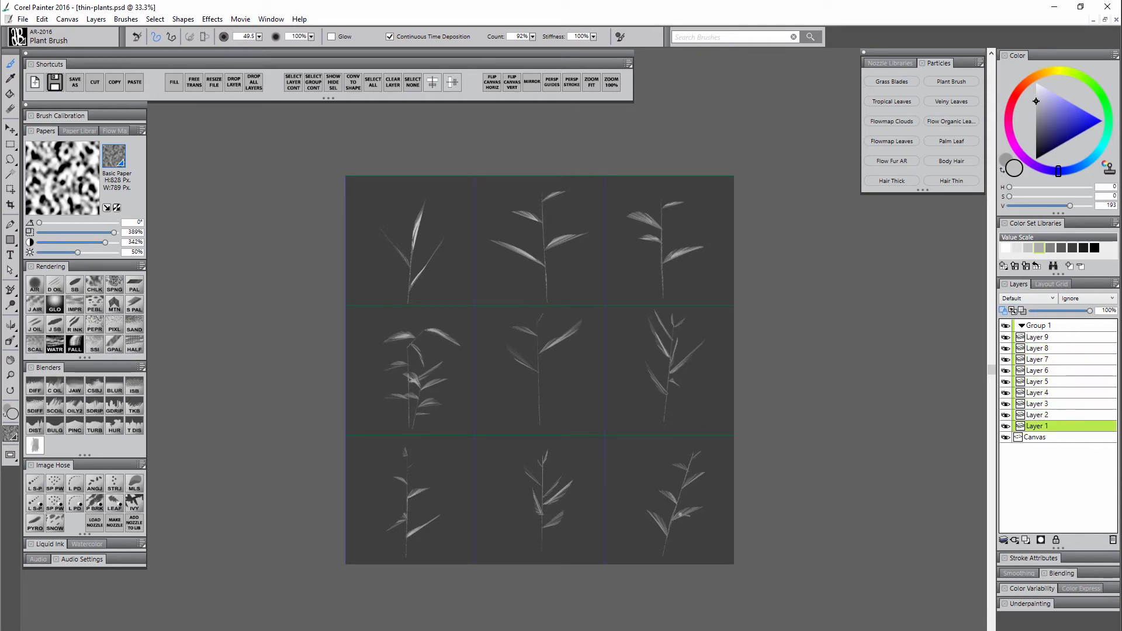
key(Down)
Sample dark grey (value 64), paint shading on the plants from Layer 1 up to Layer 9, and hide the Canvas
alt+click(689, 512)
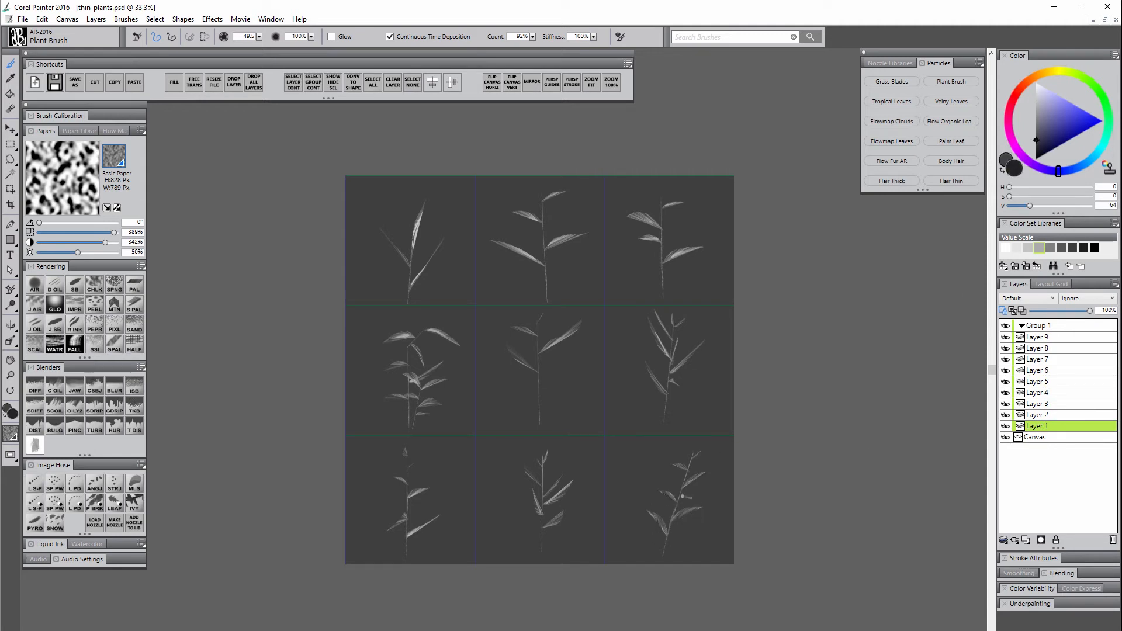
click(1033, 416)
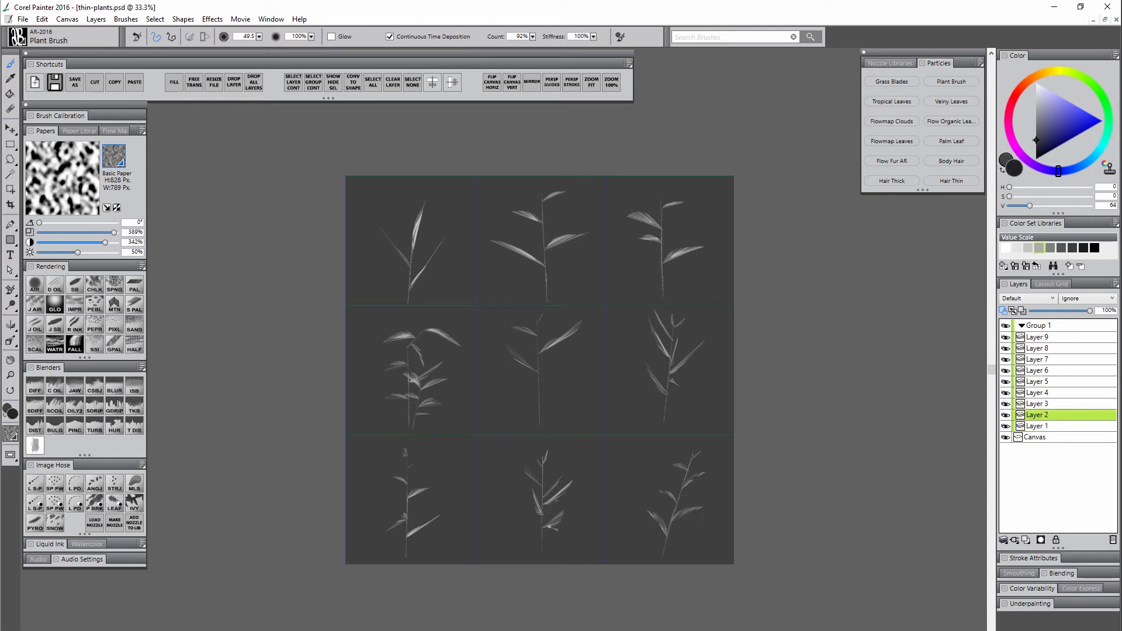
key(Up)
key(Up)
key(Up)
key(Up)
key(Up)
key(Up)
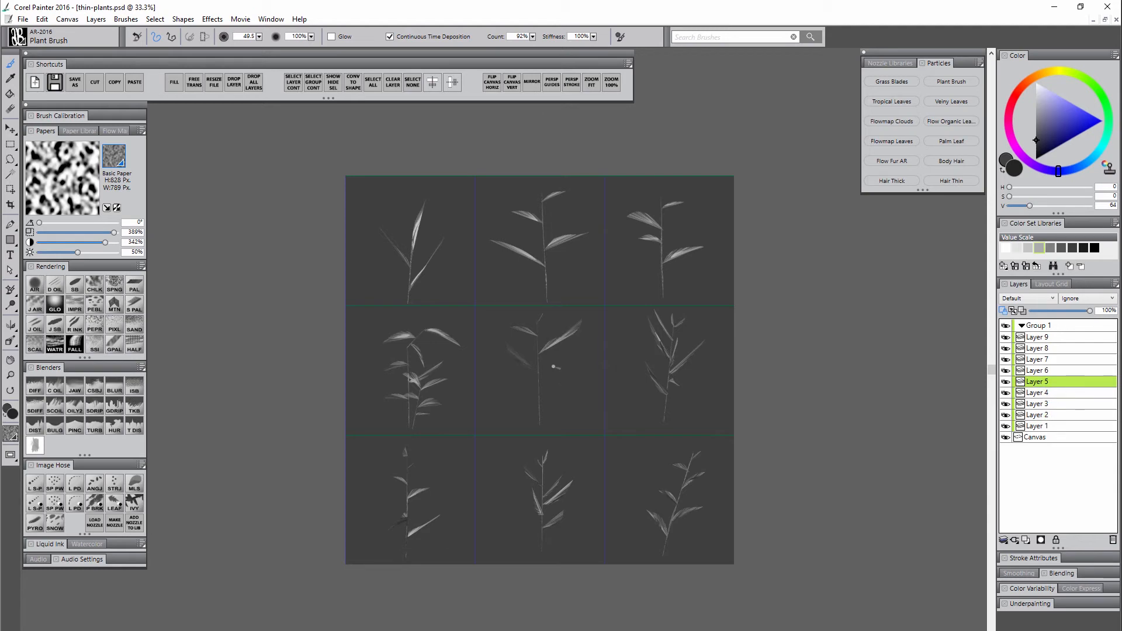
key(Up)
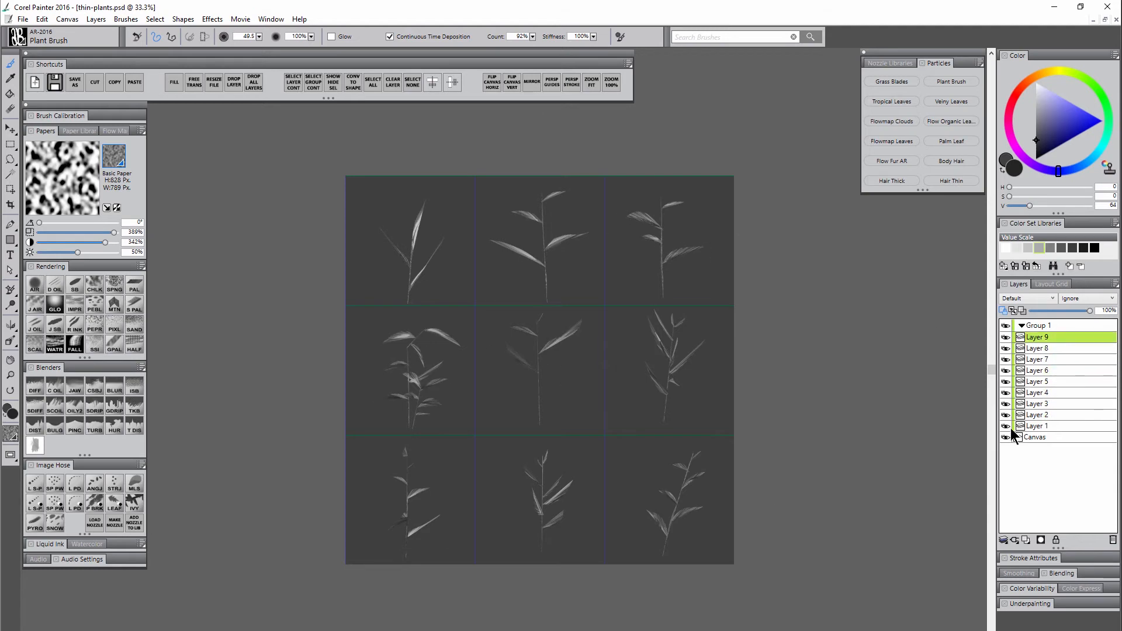
click(1004, 437)
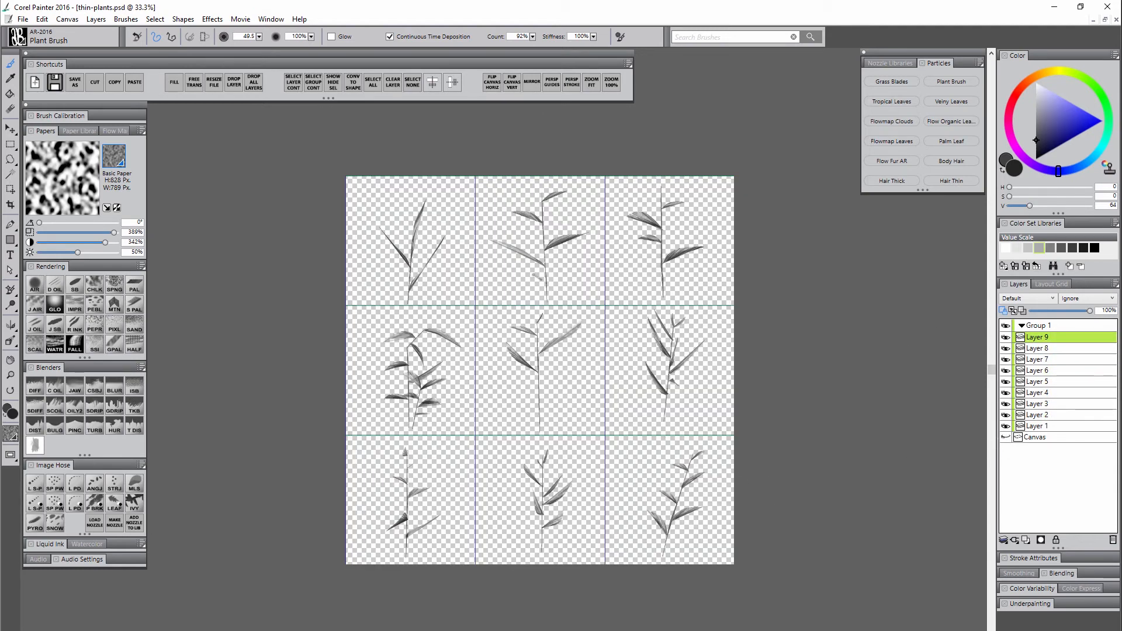
Make an Image Hose nozzle from Group 1 and save it as thin-plants in the nature folder, replacing the existing file
click(1043, 327)
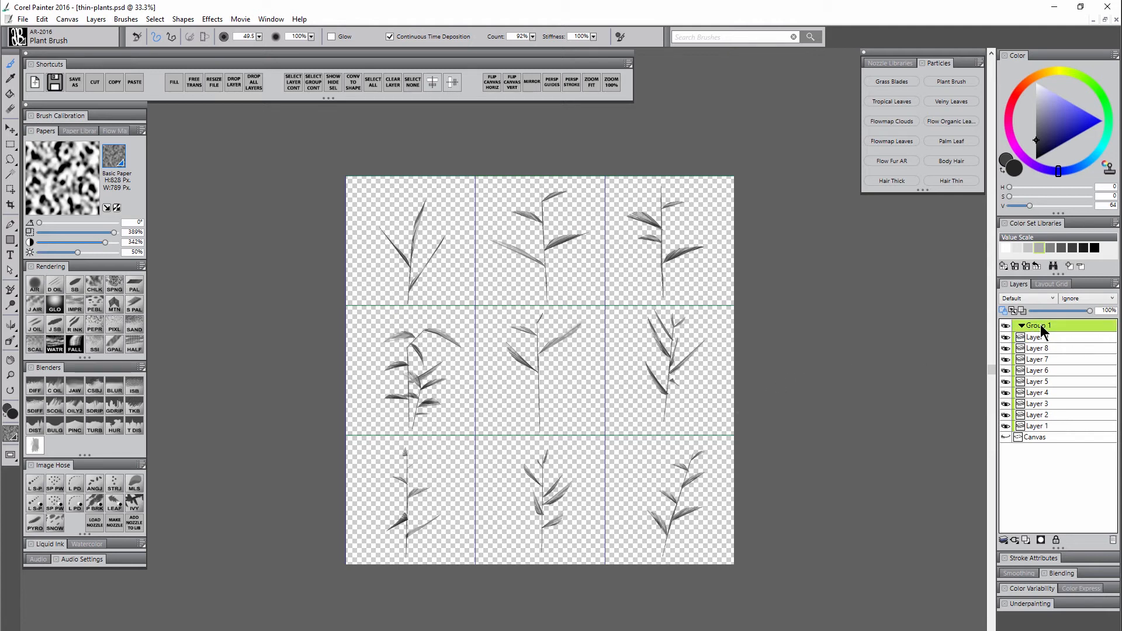
click(116, 525)
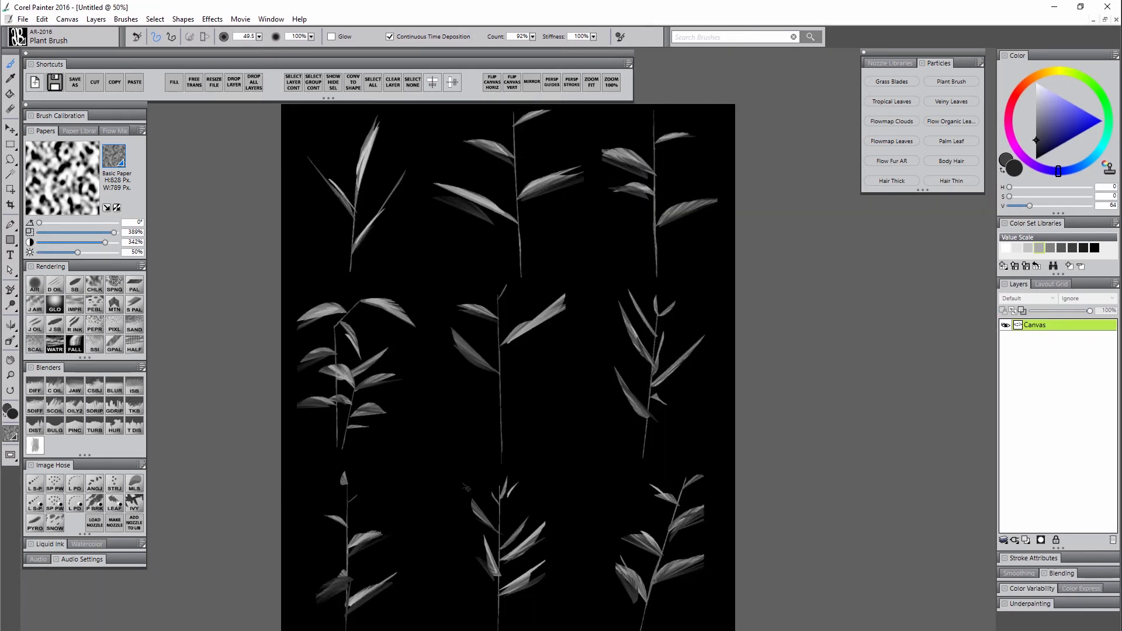
key(ctrl+s)
scroll(376, 268, down, 5)
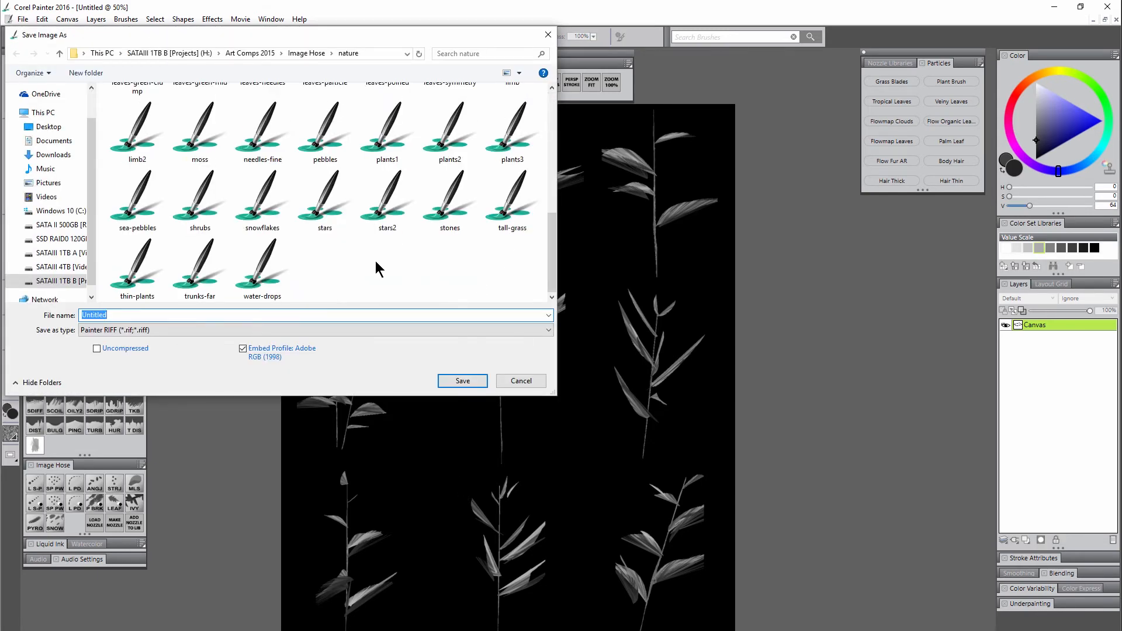
click(145, 288)
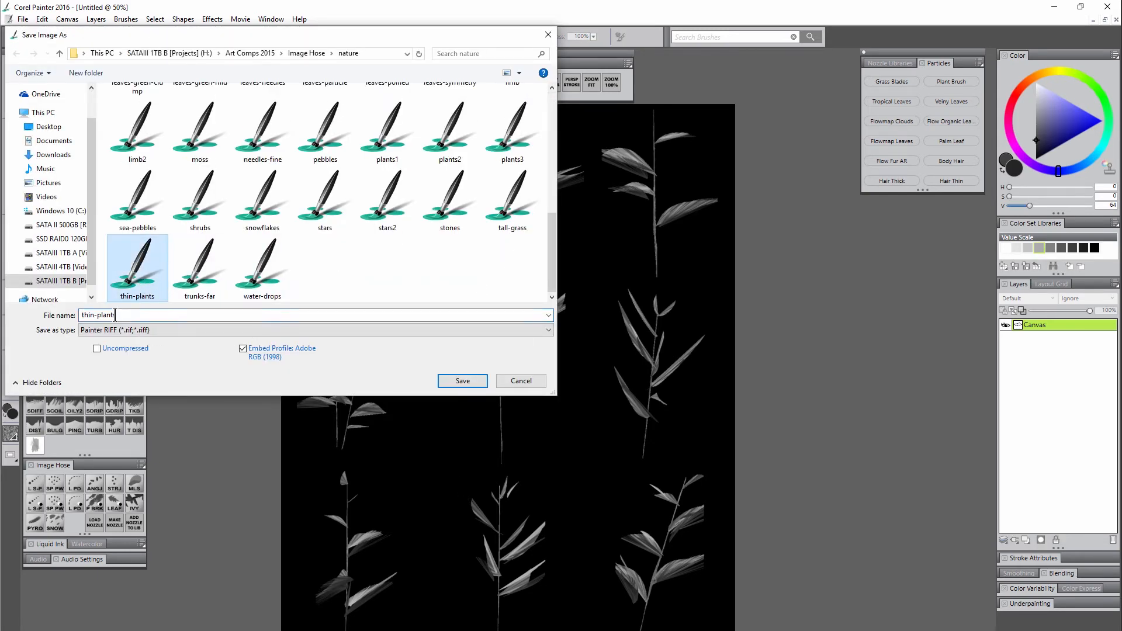
click(119, 316)
double_click(120, 316)
double_click(134, 272)
click(589, 357)
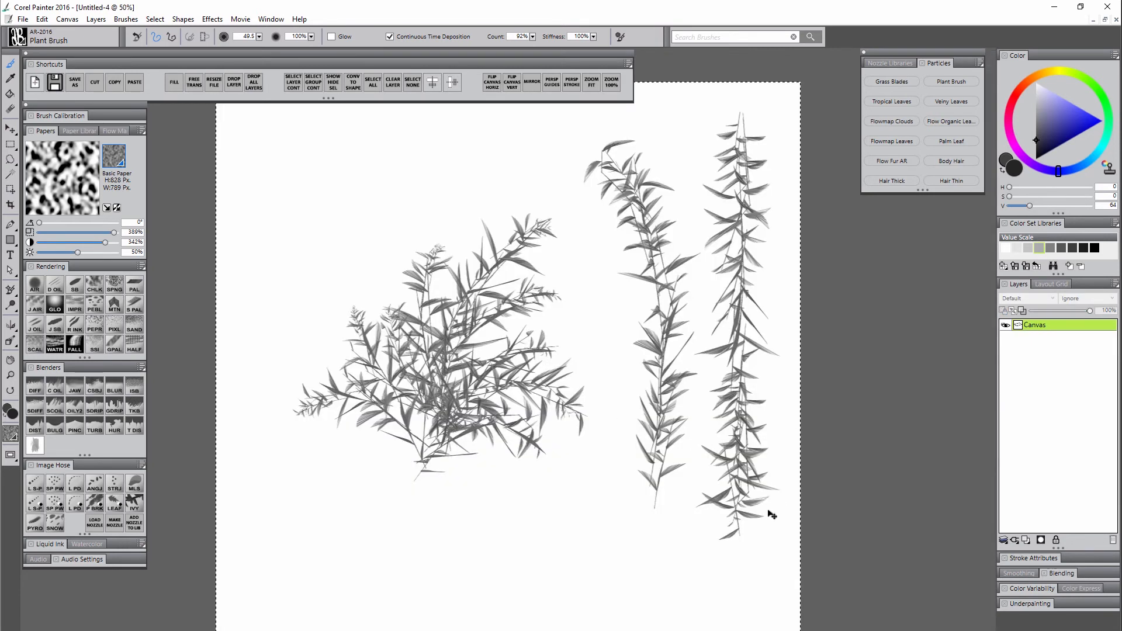
Clear the test canvas and load the thin-plants nozzle for the Linear-Size-P Image Hose brush
key(Delete)
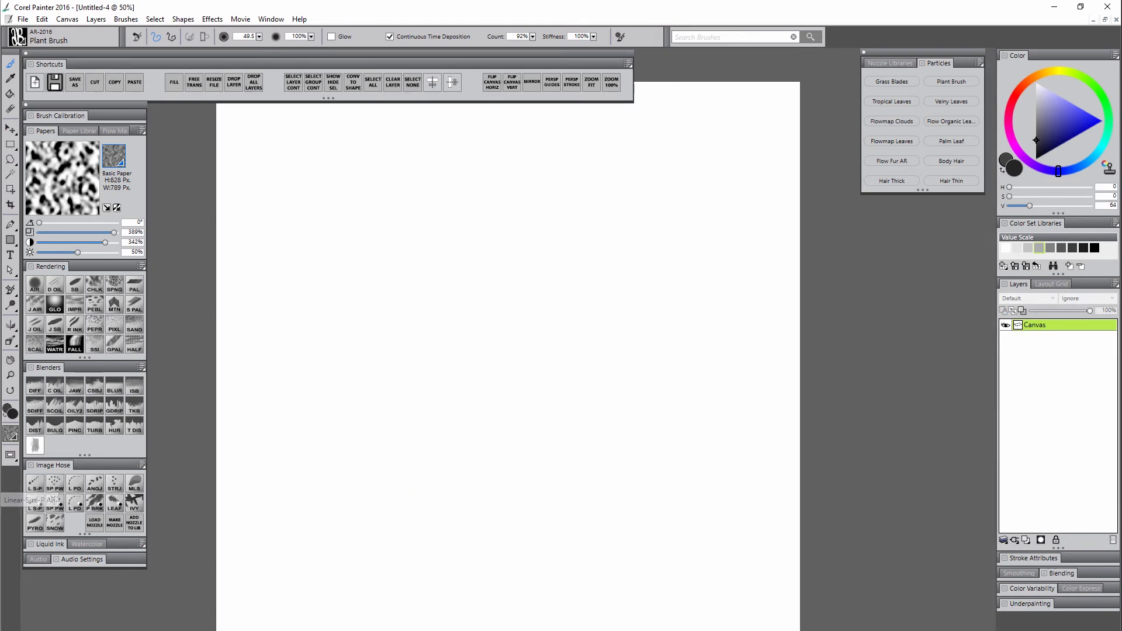
click(35, 485)
click(95, 523)
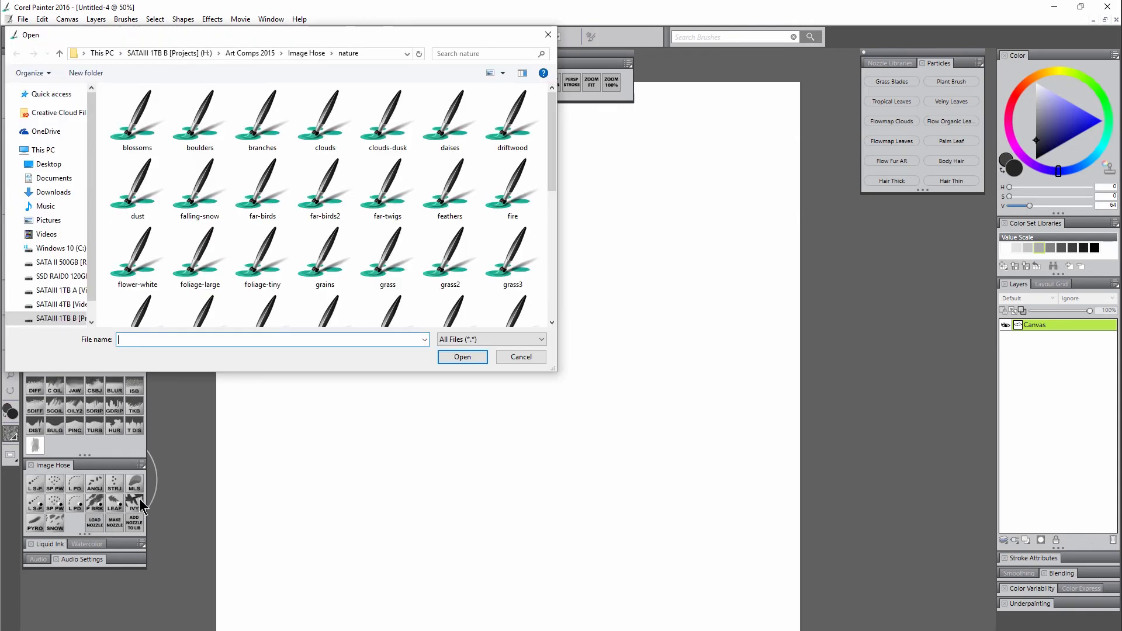
click(549, 276)
click(548, 279)
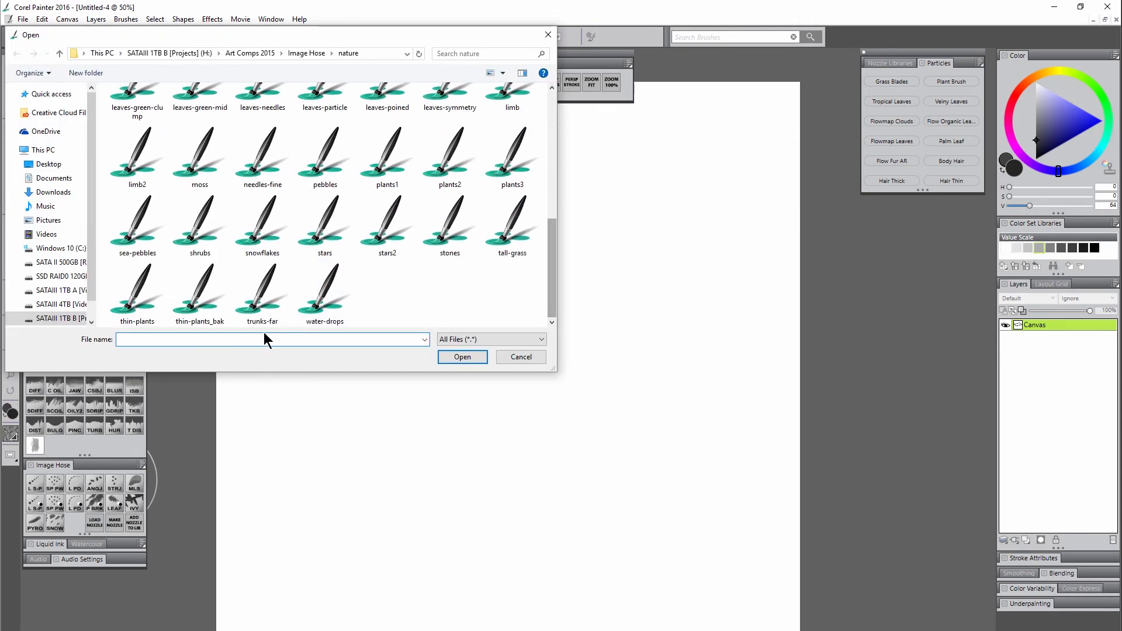
click(137, 309)
double_click(136, 309)
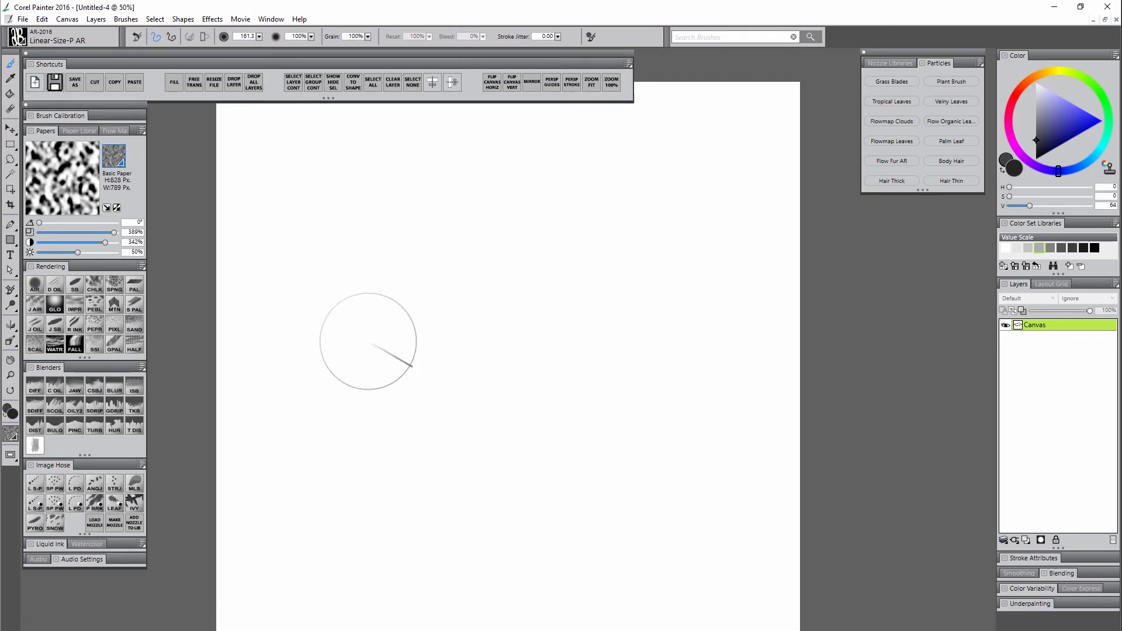
Add a new layer and paint a wide row of plants across it with the brush size at 216.7
mouse_move(330, 351)
mouse_down()
mouse_move(614, 325)
mouse_move(502, 381)
mouse_move(291, 416)
mouse_move(345, 438)
mouse_move(560, 430)
mouse_move(666, 384)
mouse_move(674, 318)
mouse_move(469, 242)
mouse_move(395, 276)
mouse_move(651, 166)
mouse_move(712, 184)
mouse_move(694, 221)
mouse_move(709, 351)
mouse_up()
key(ctrl+z)
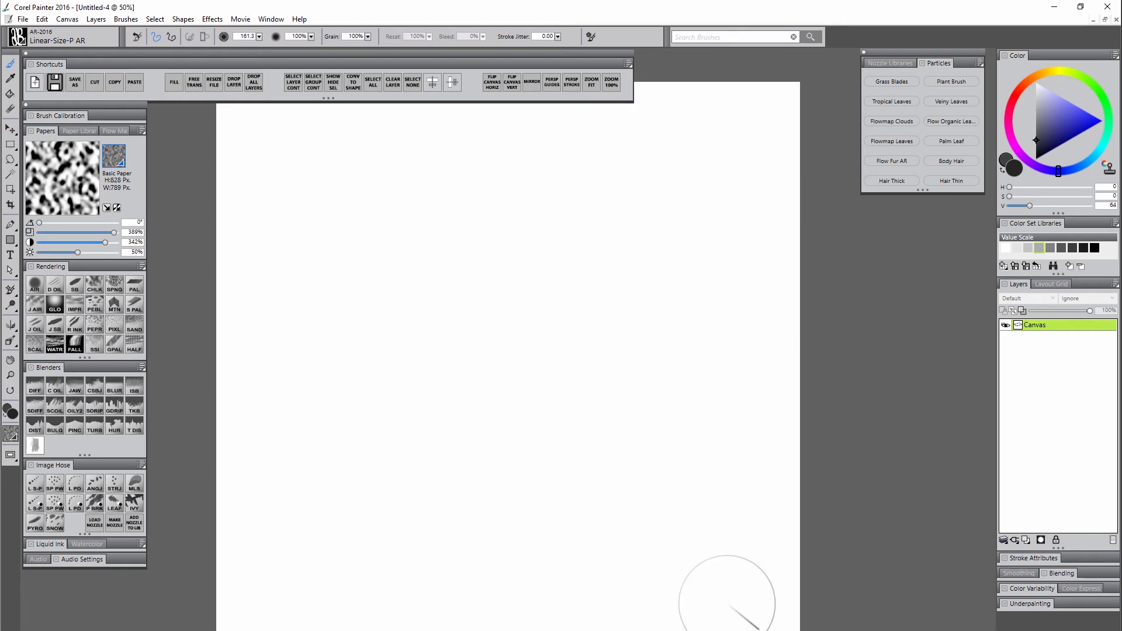
click(1026, 541)
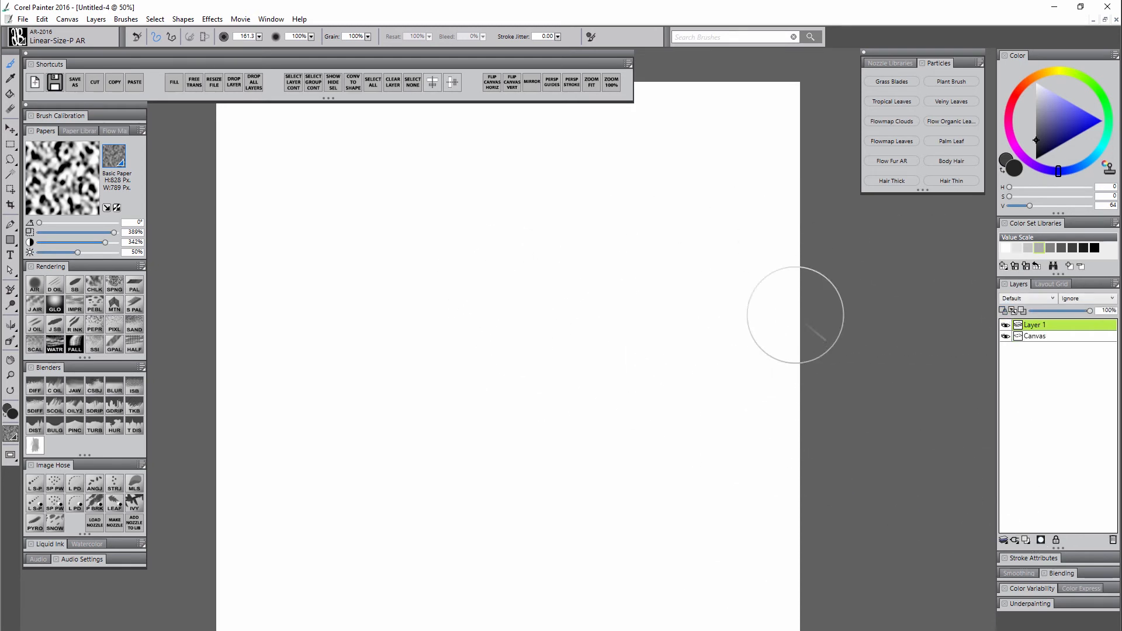
drag(461, 245, 493, 245)
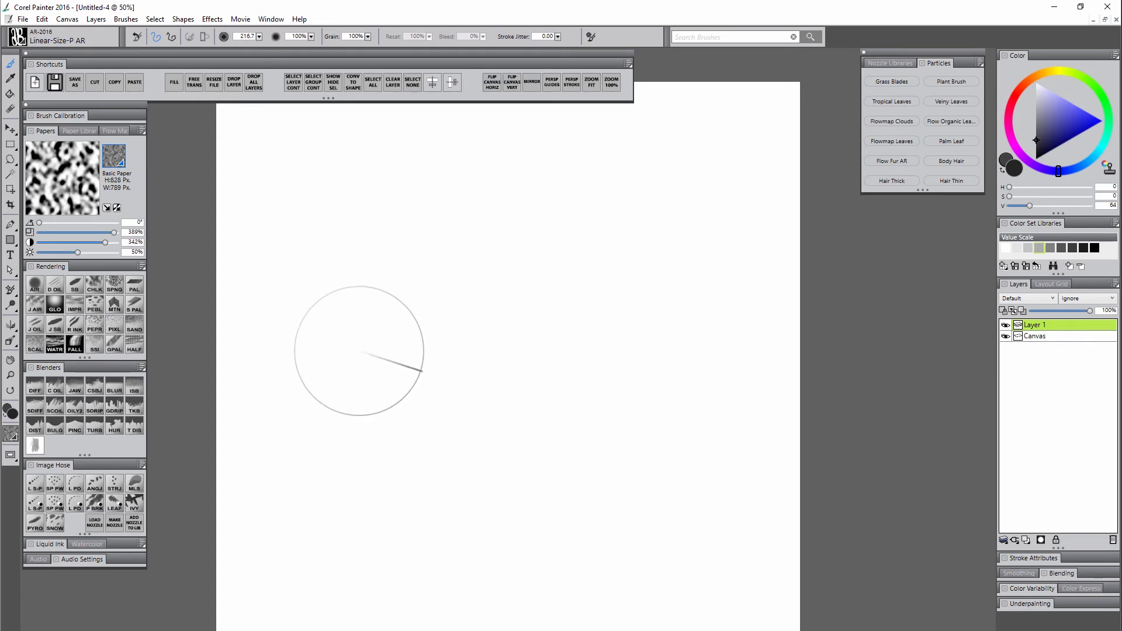
mouse_move(359, 350)
mouse_down()
mouse_move(624, 364)
mouse_move(327, 414)
mouse_move(519, 429)
mouse_move(654, 393)
mouse_move(754, 438)
mouse_up()
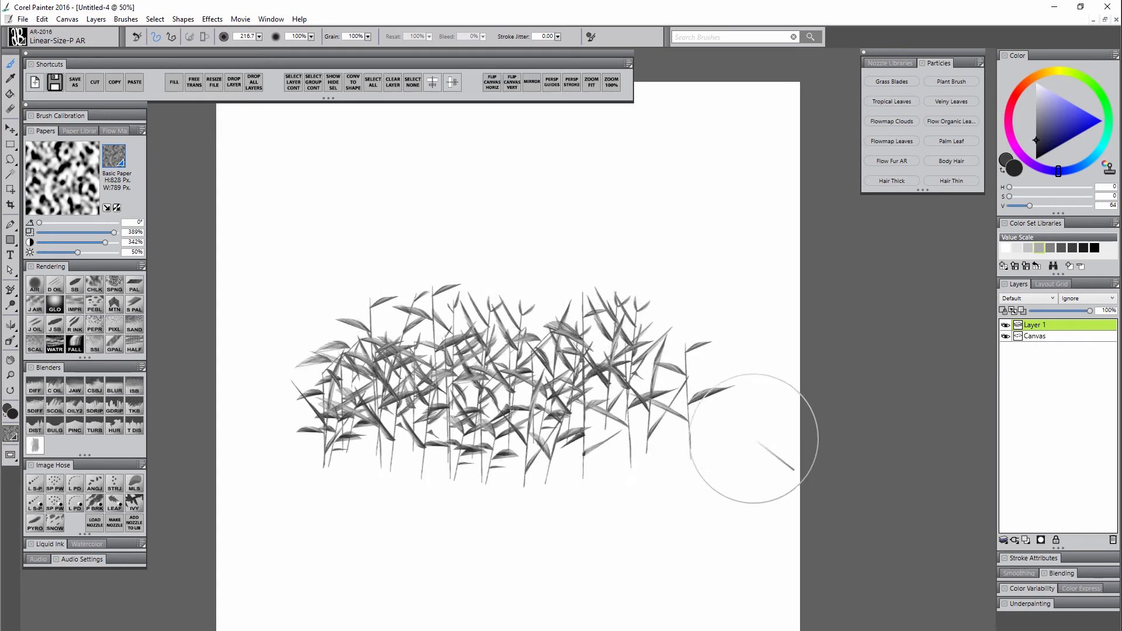
Select the content of Layer 1 with the marquee hidden, and add a new layer in Multiply mode above it
right_click(1032, 324)
click(965, 408)
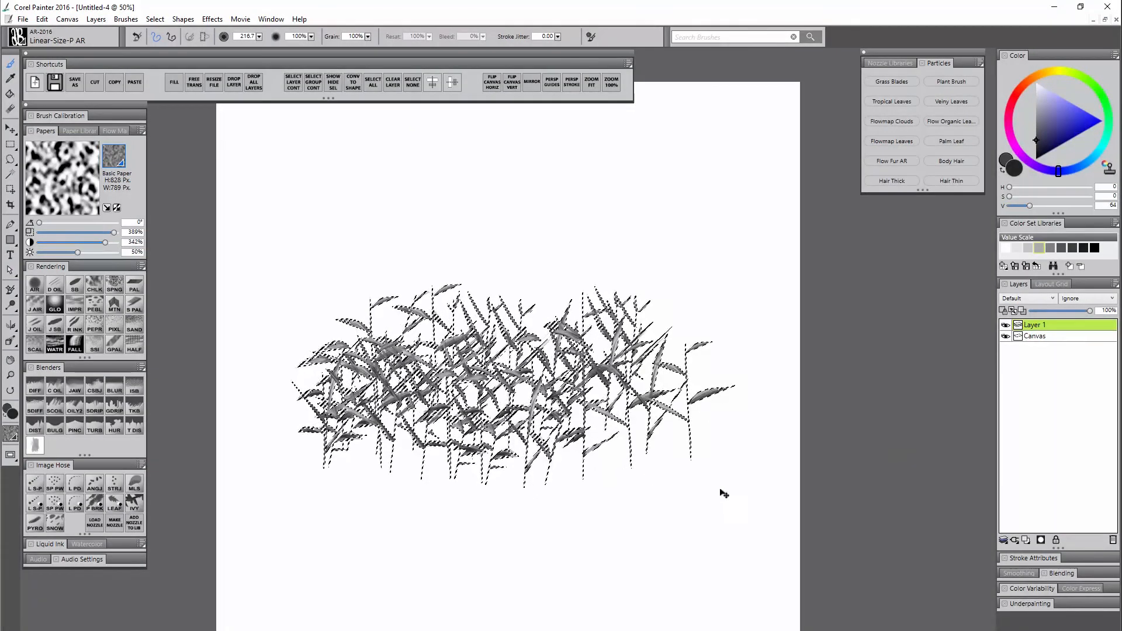
key(ctrl+d)
click(1026, 541)
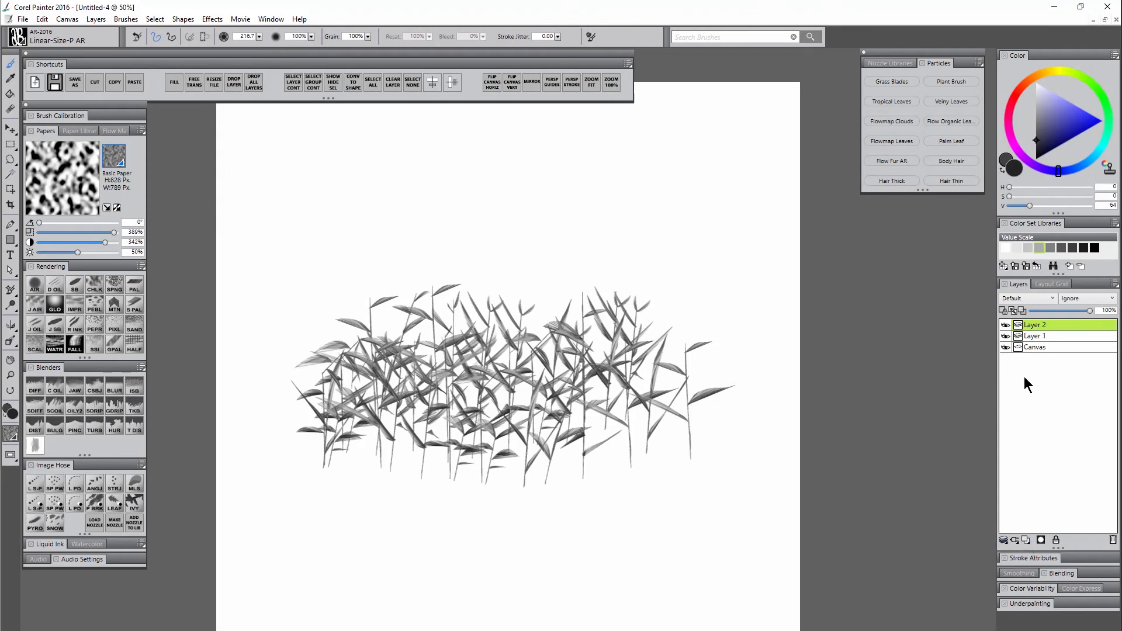
click(1019, 298)
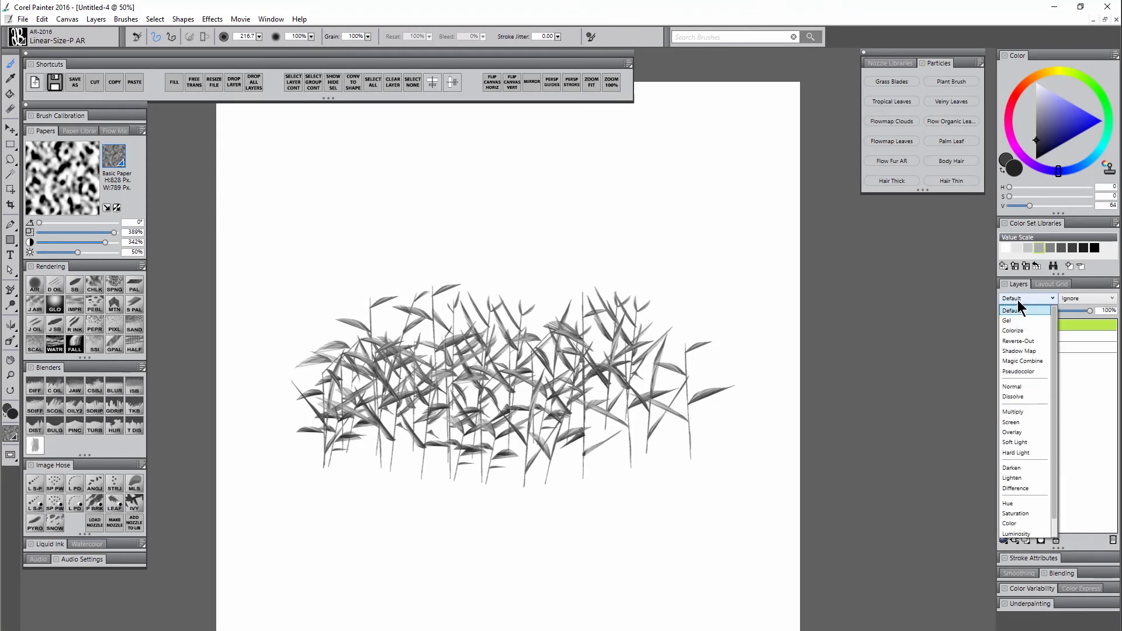
click(1023, 415)
Tint the plants on Layer 2 with the Digital Airbrush in dark green (H 152, S 222, V 69) and brown (H 111)
click(1094, 86)
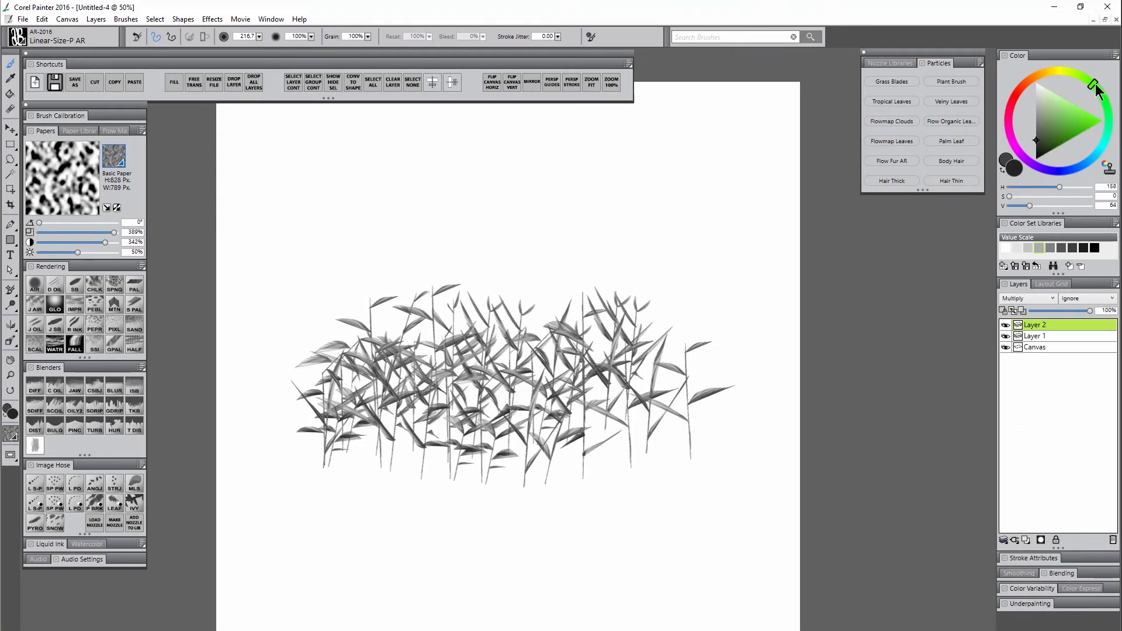
click(1003, 170)
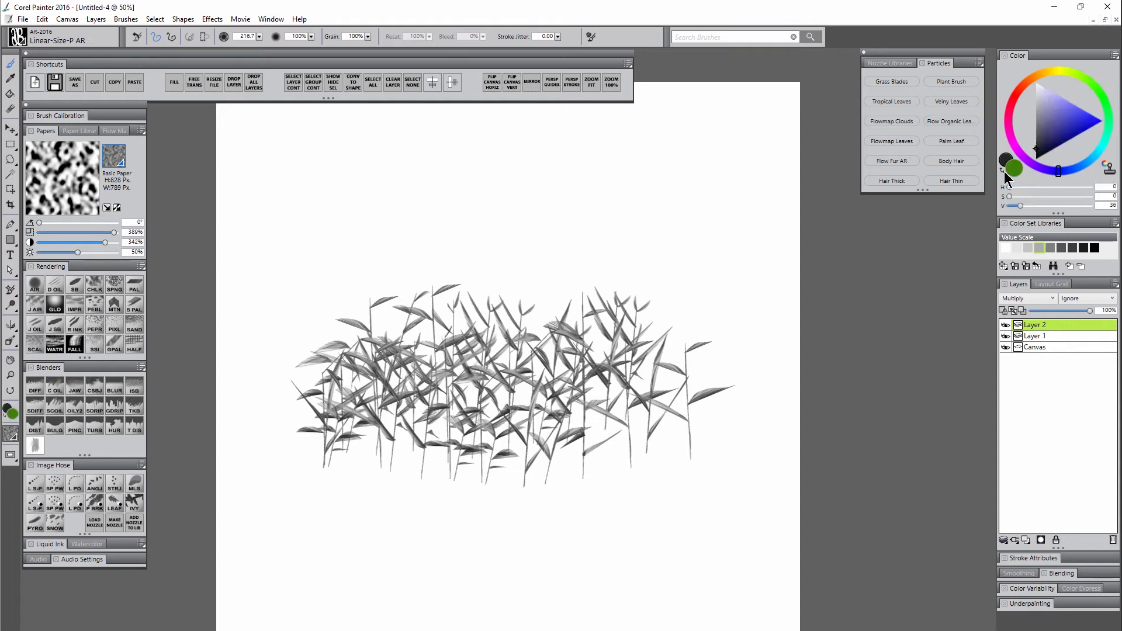
click(1013, 169)
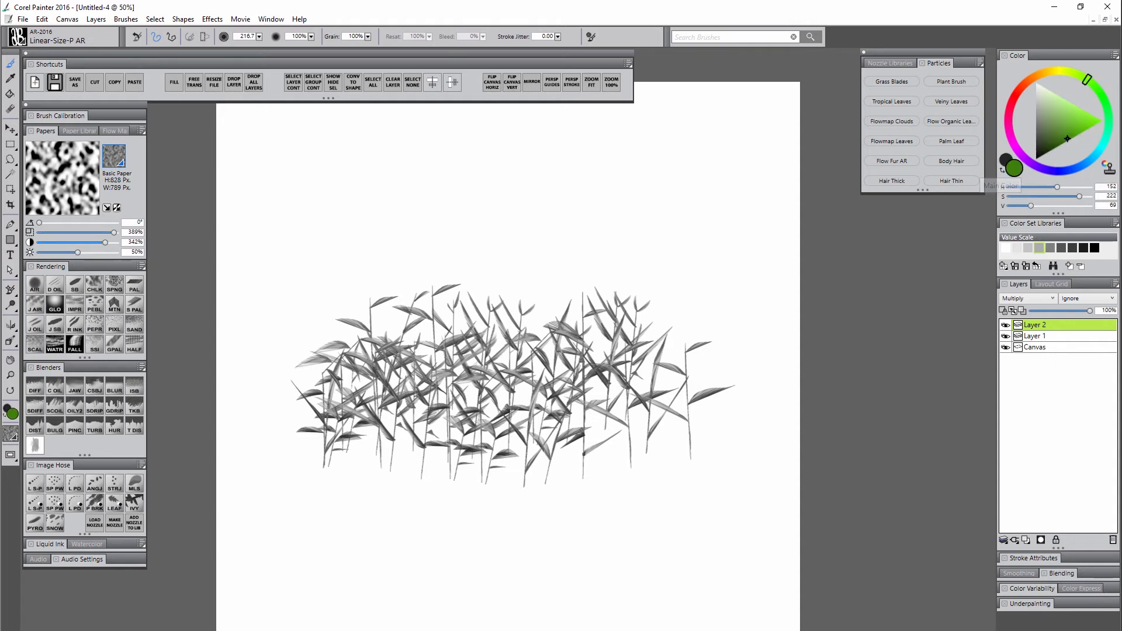
click(35, 288)
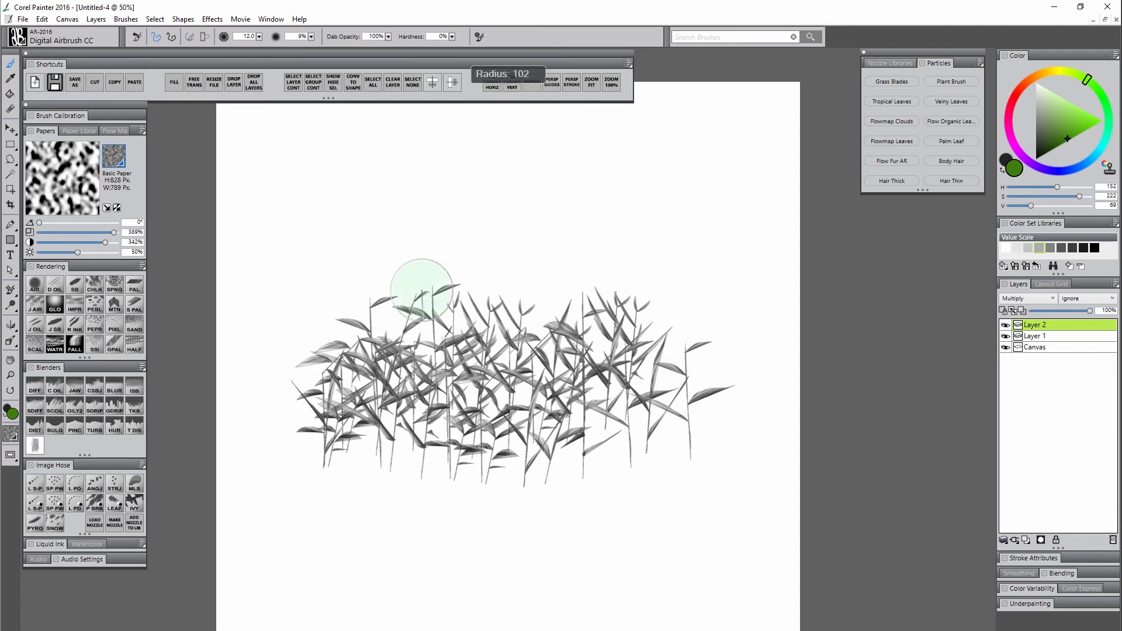
mouse_move(363, 345)
mouse_down()
mouse_move(620, 321)
mouse_move(489, 356)
mouse_move(317, 431)
mouse_move(616, 372)
mouse_move(470, 431)
mouse_move(317, 469)
mouse_move(597, 456)
mouse_move(620, 359)
mouse_up()
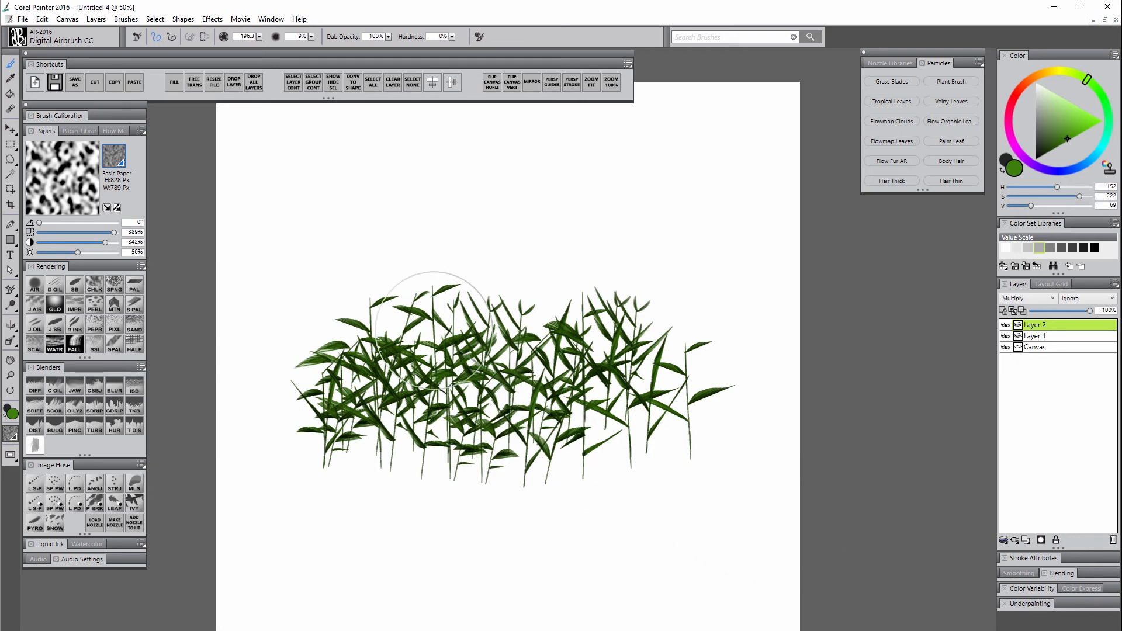
click(1040, 76)
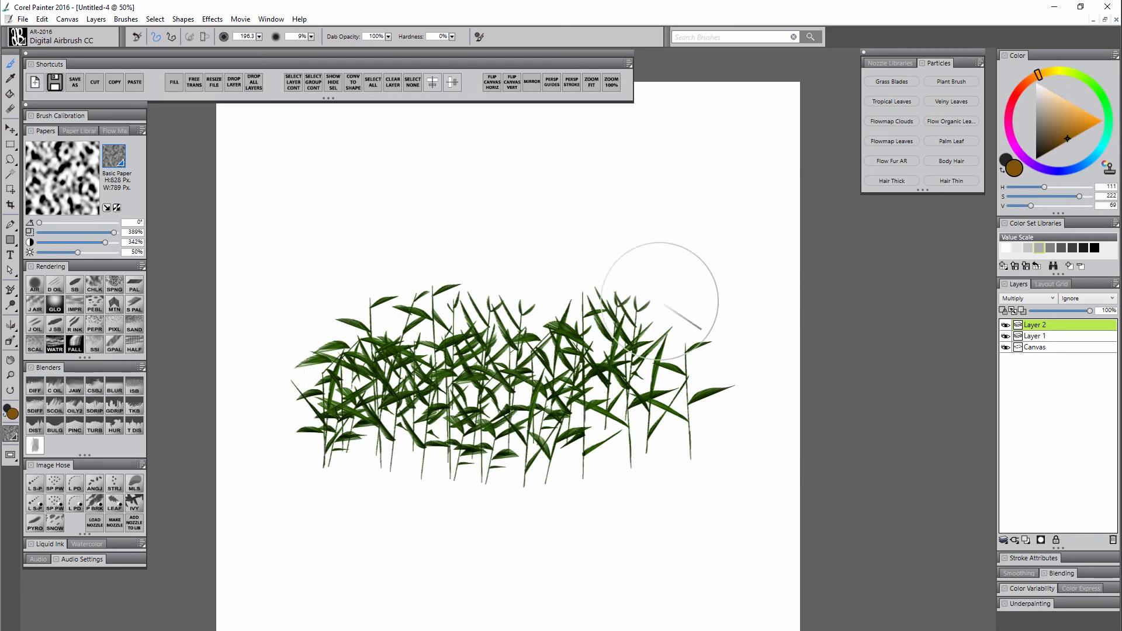
mouse_move(659, 268)
mouse_down()
mouse_move(625, 362)
mouse_move(489, 325)
mouse_move(538, 409)
mouse_move(649, 412)
mouse_up()
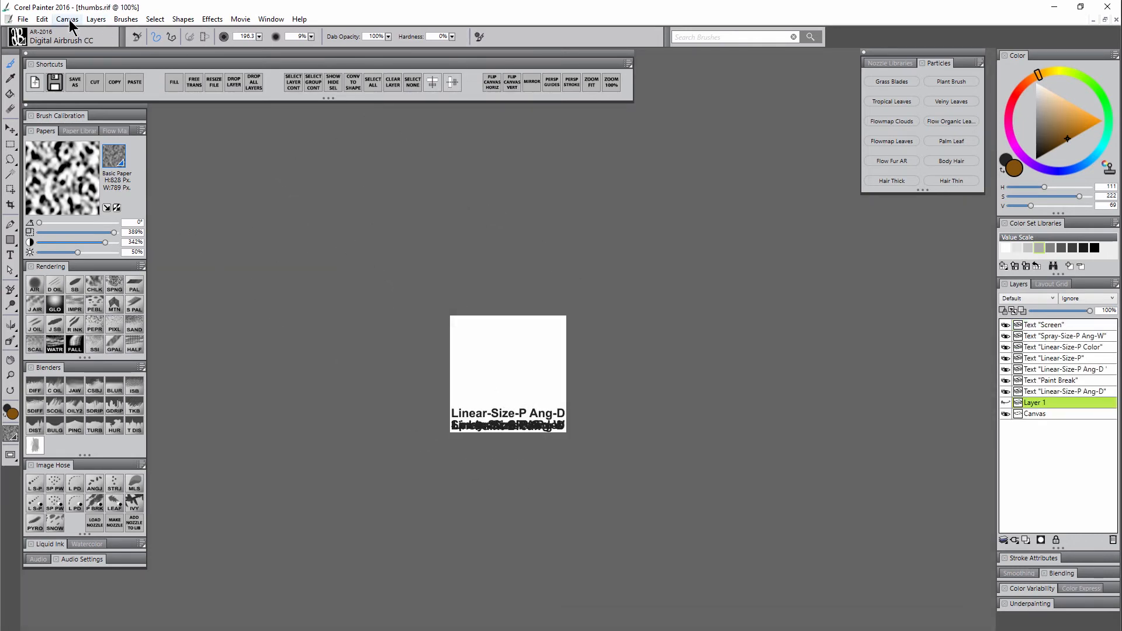
Check the pixel dimensions of thumbs.rif in the Resize settings and keep them
click(69, 19)
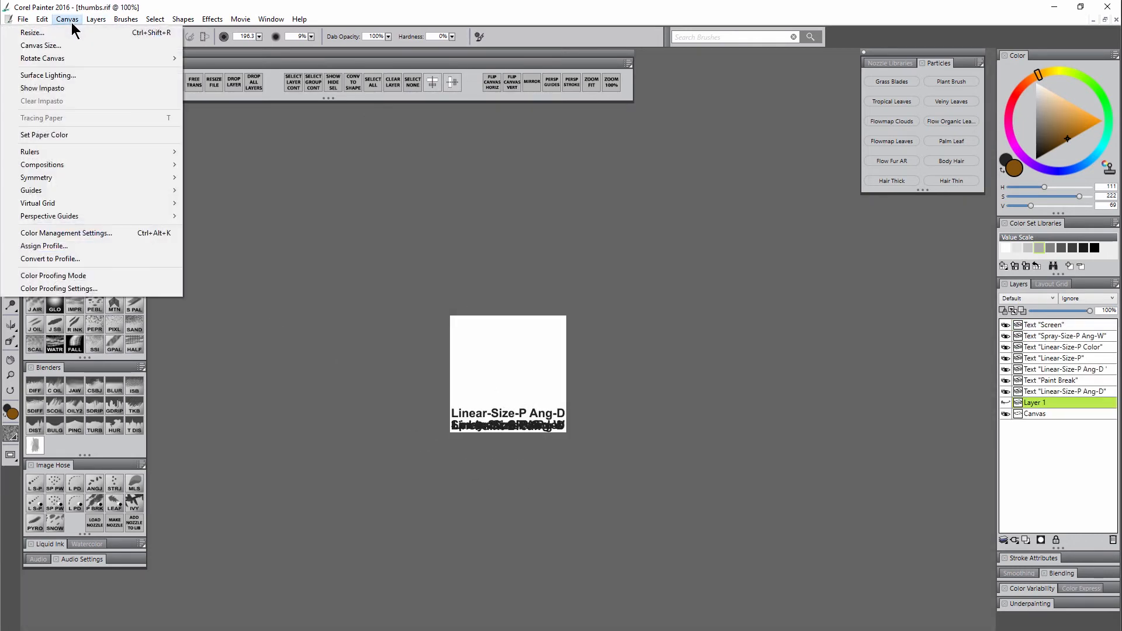
click(73, 34)
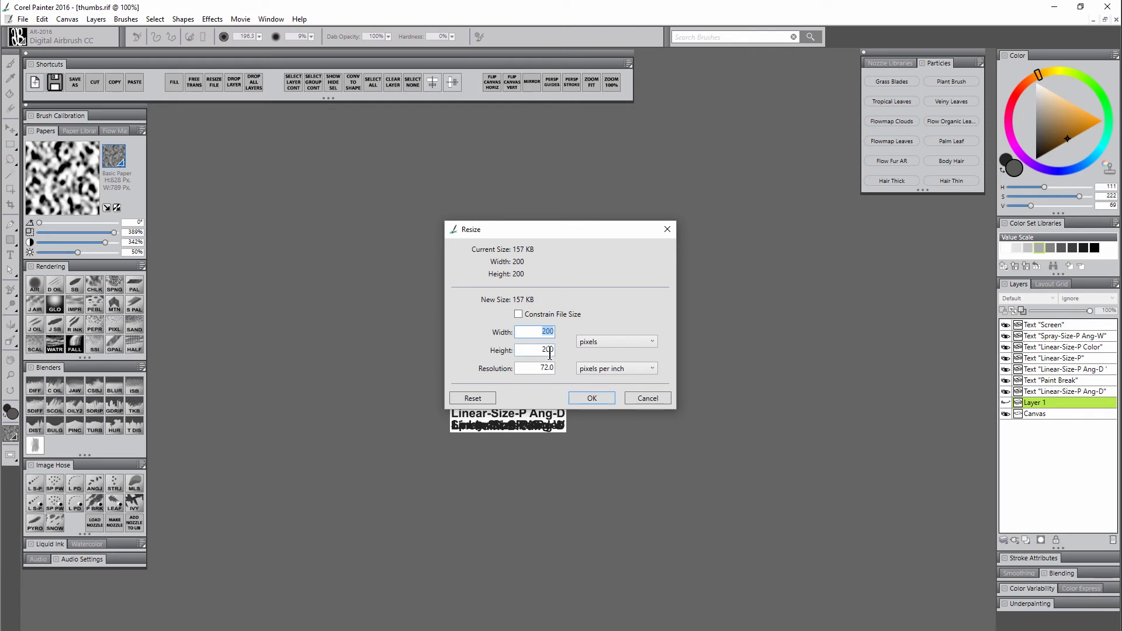
click(591, 399)
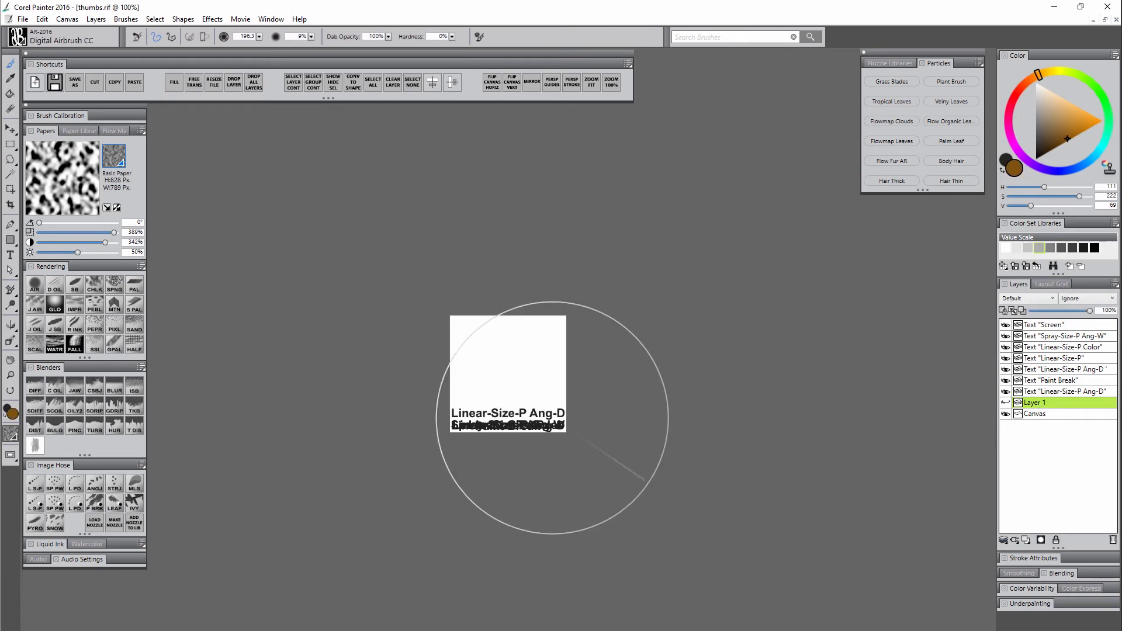
Hide every text layer except "Linear-Size-P" in thumbs.rif, and show the Nozzle Libraries enlarged
click(1005, 347)
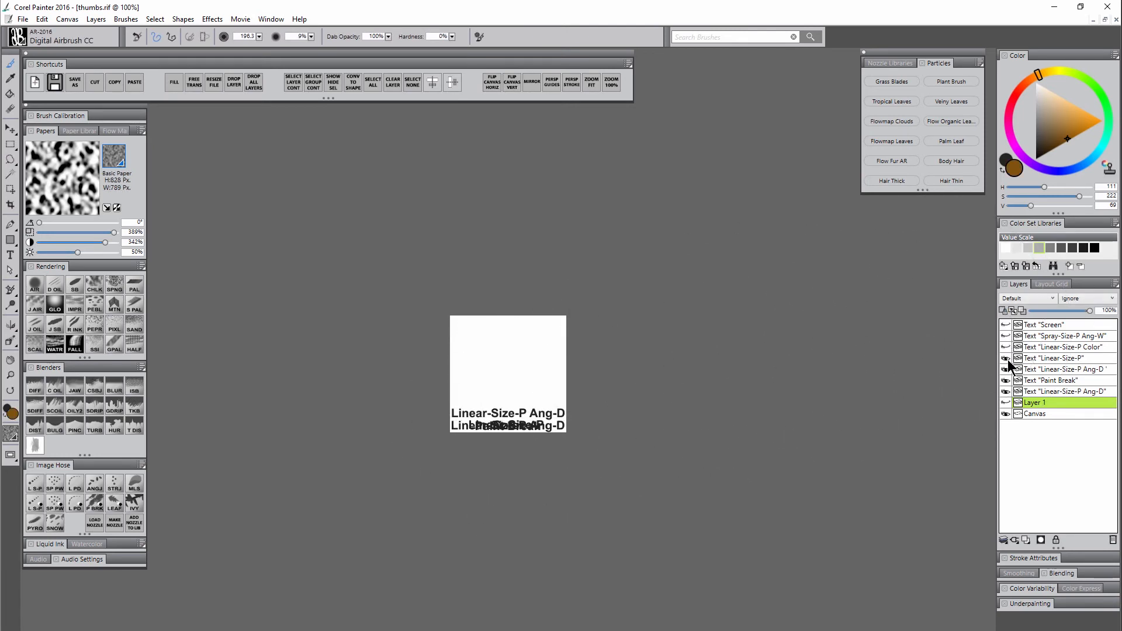
click(1006, 370)
click(1005, 381)
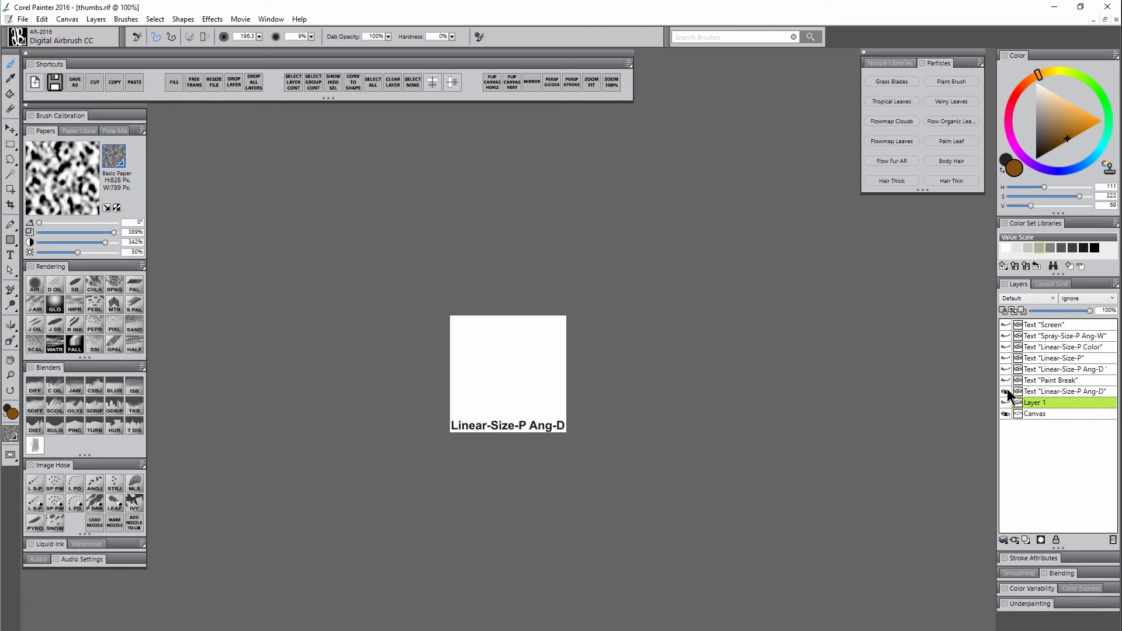
click(1006, 392)
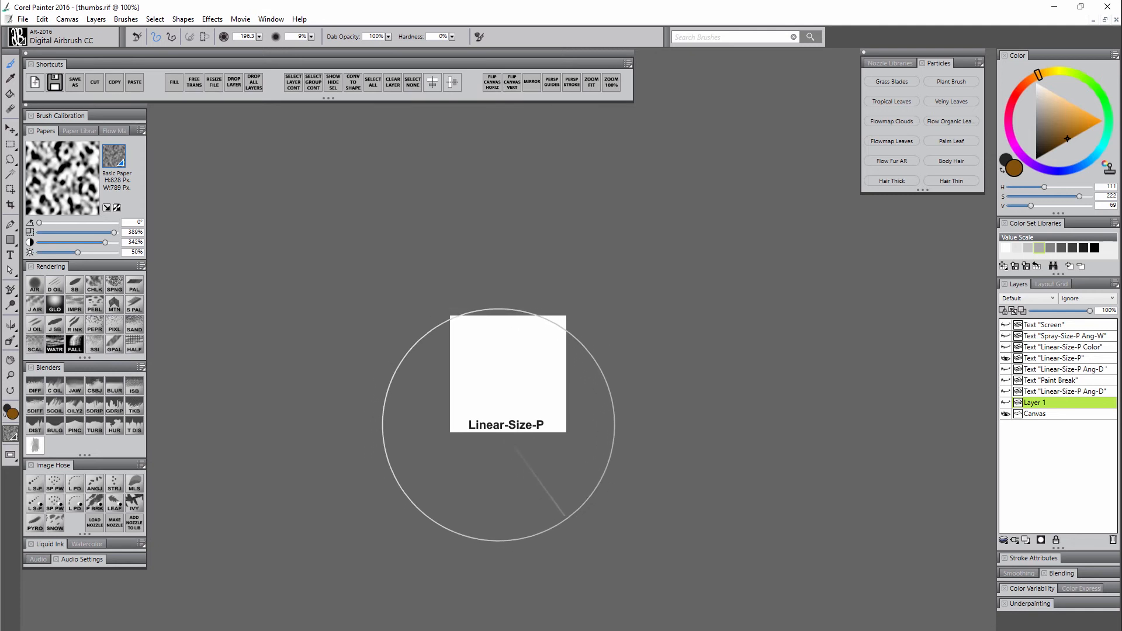
click(887, 64)
drag(922, 191, 922, 259)
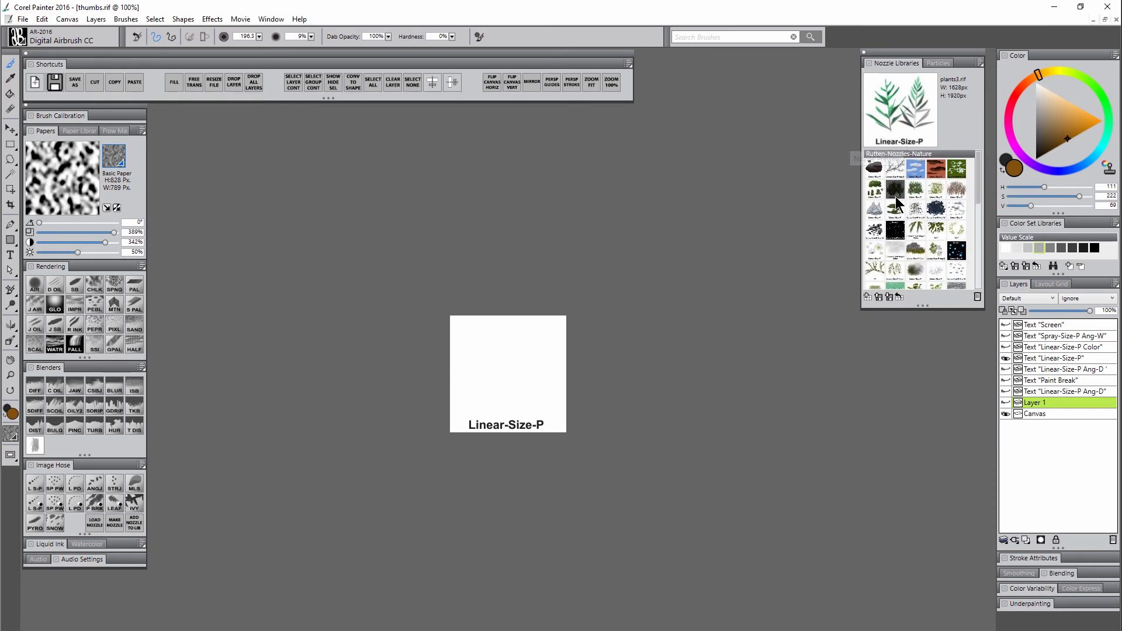
Paint several small plants above the label on Layer 1 with the Linear-Size-P brush at size 70.8
click(502, 374)
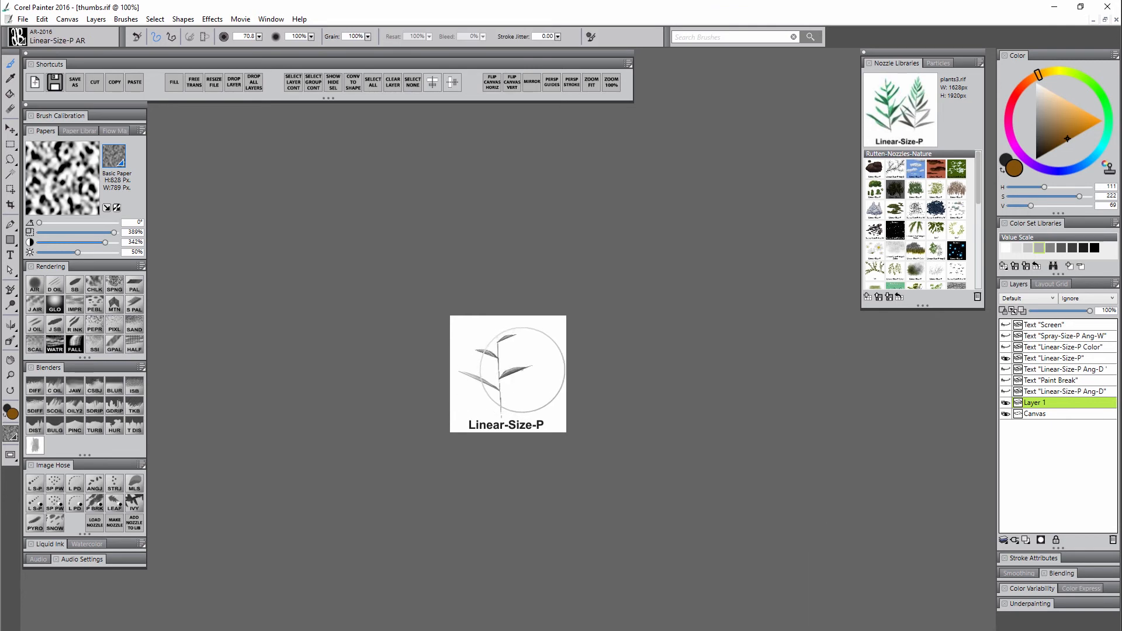
click(527, 370)
click(480, 369)
click(535, 372)
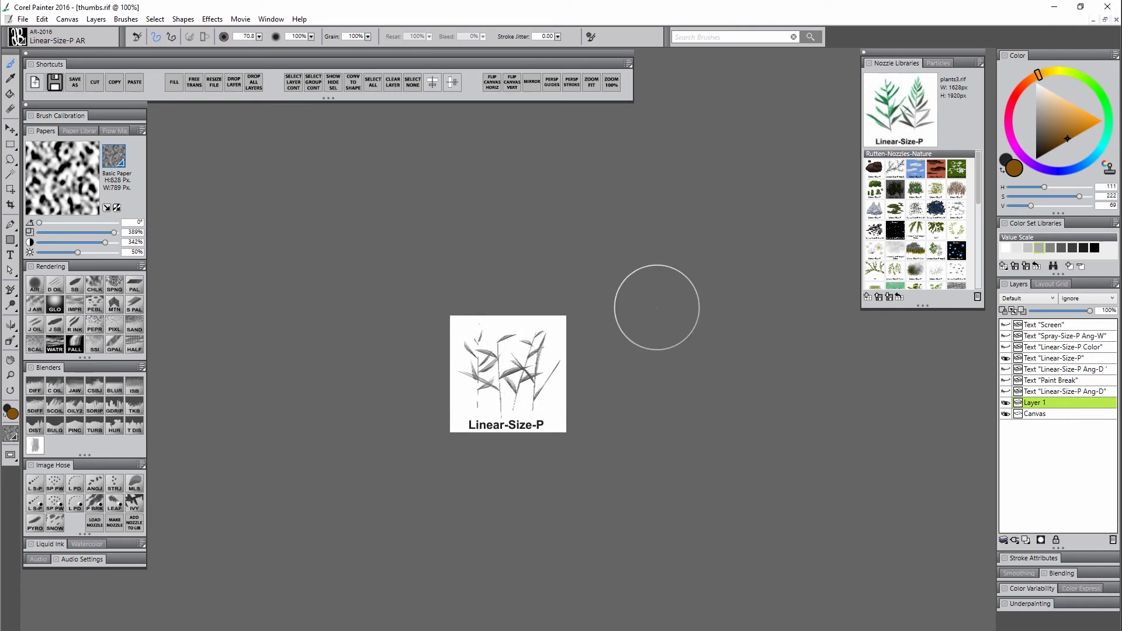
Select the content of thumbs.rif's Layer 1 and add a new Multiply layer above it
right_click(1029, 433)
click(959, 481)
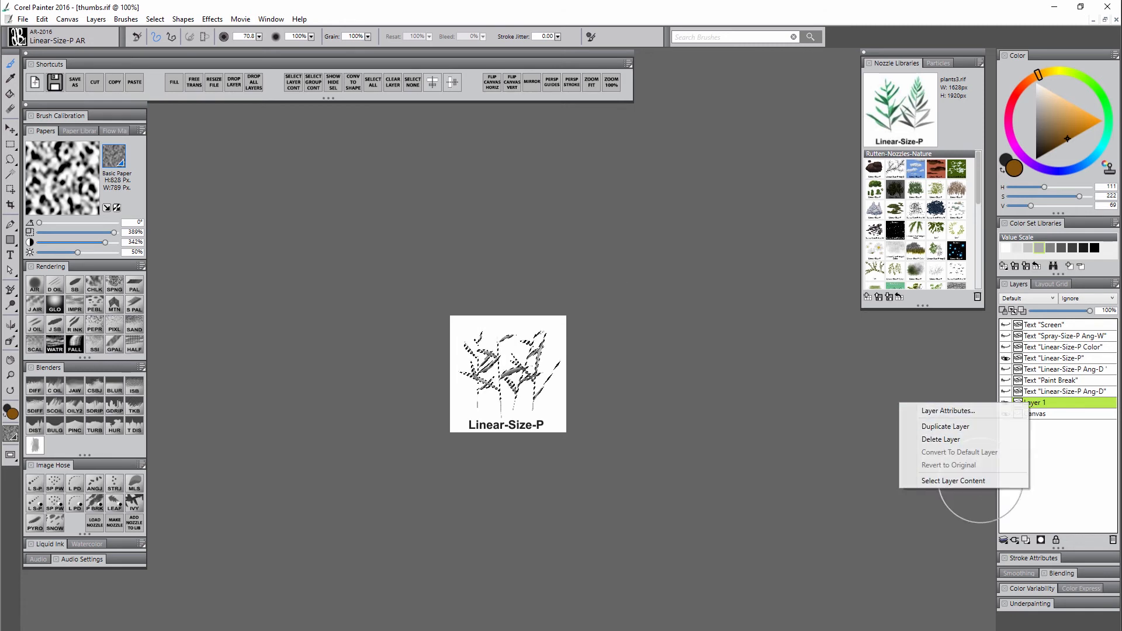
click(1027, 541)
click(1034, 298)
click(1019, 408)
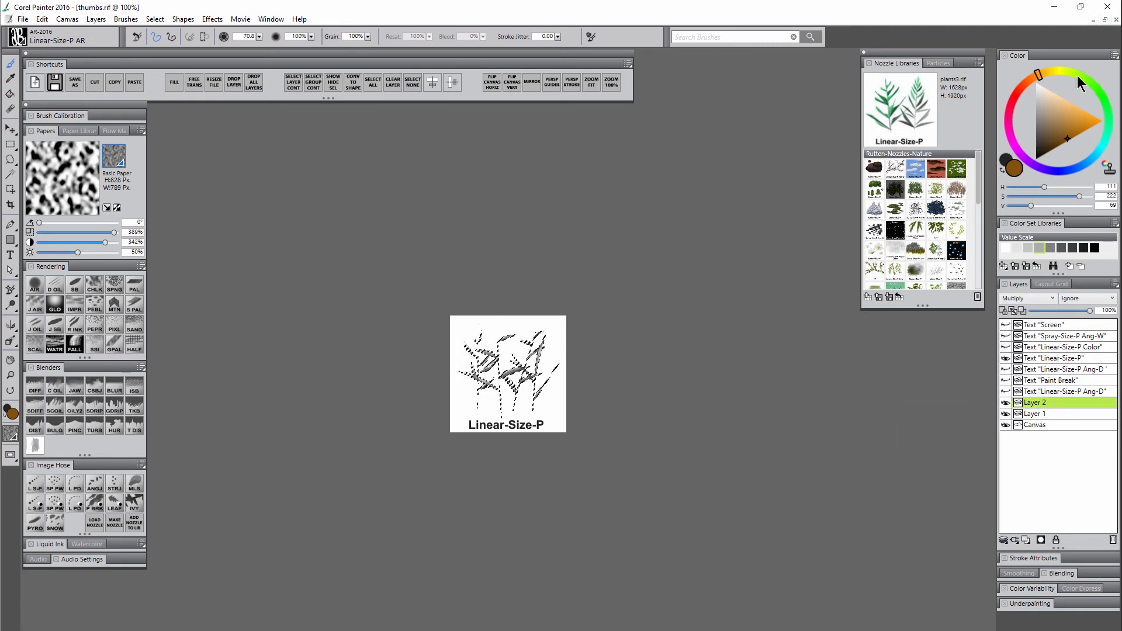
Hide the marquee and airbrush light green (H 144, S 183, V 151) over the left-hand plants of the thumbnail
click(1077, 76)
click(1075, 114)
click(34, 284)
key(ctrl+shift+h)
drag(453, 358, 474, 351)
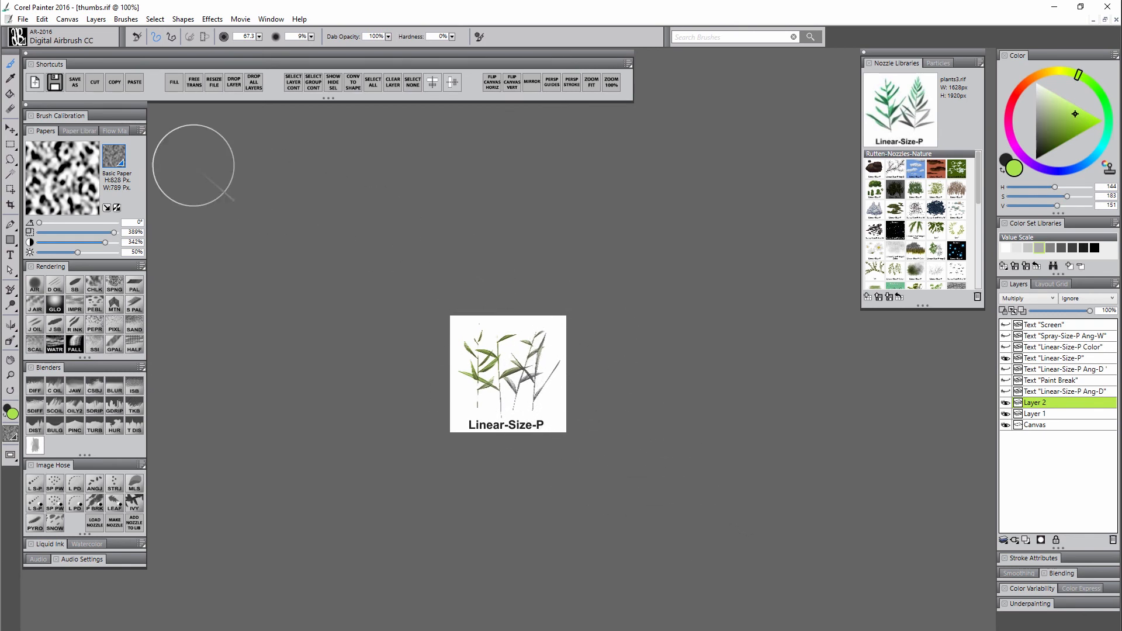
Start saving a separate copy of the thumbnail in the Image Hose > assets > thumbs > nature folder
click(74, 82)
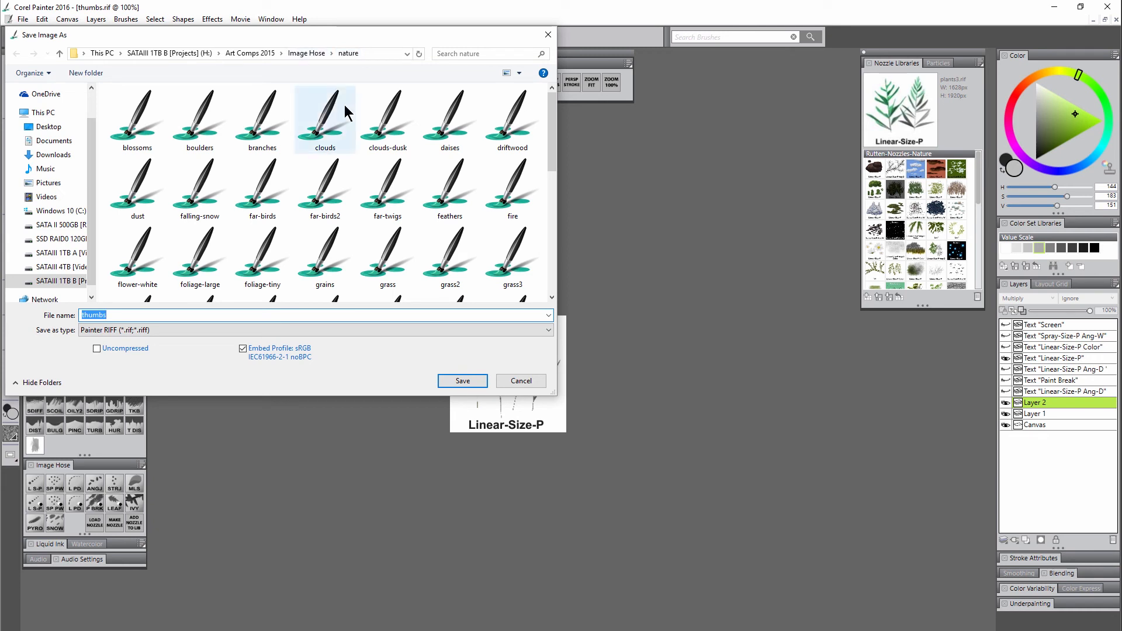
click(311, 54)
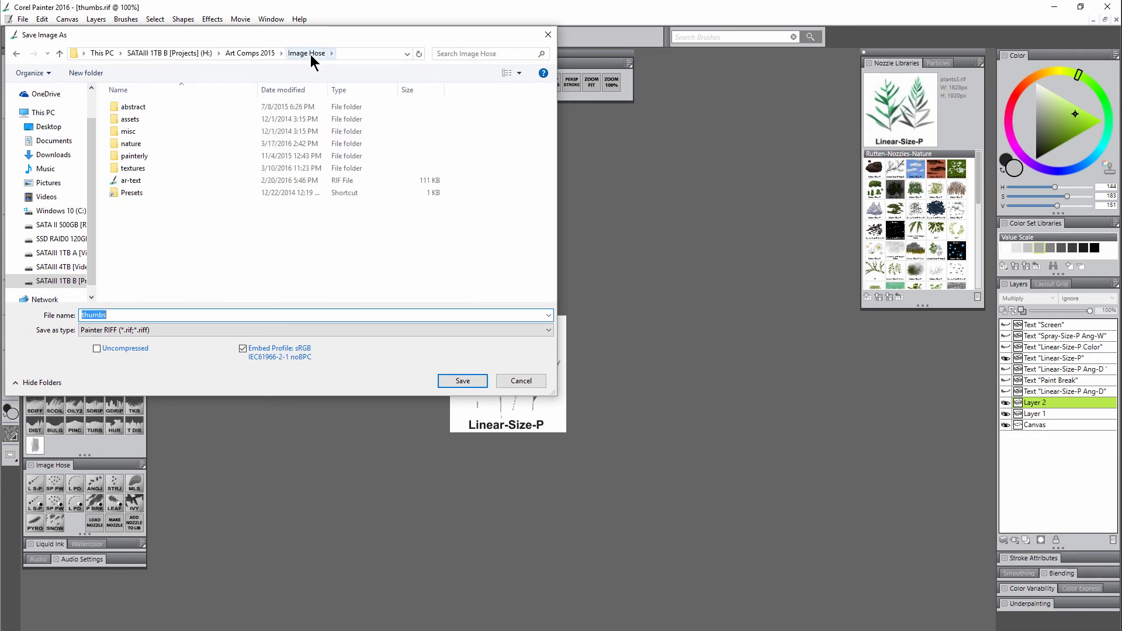
double_click(142, 160)
double_click(133, 181)
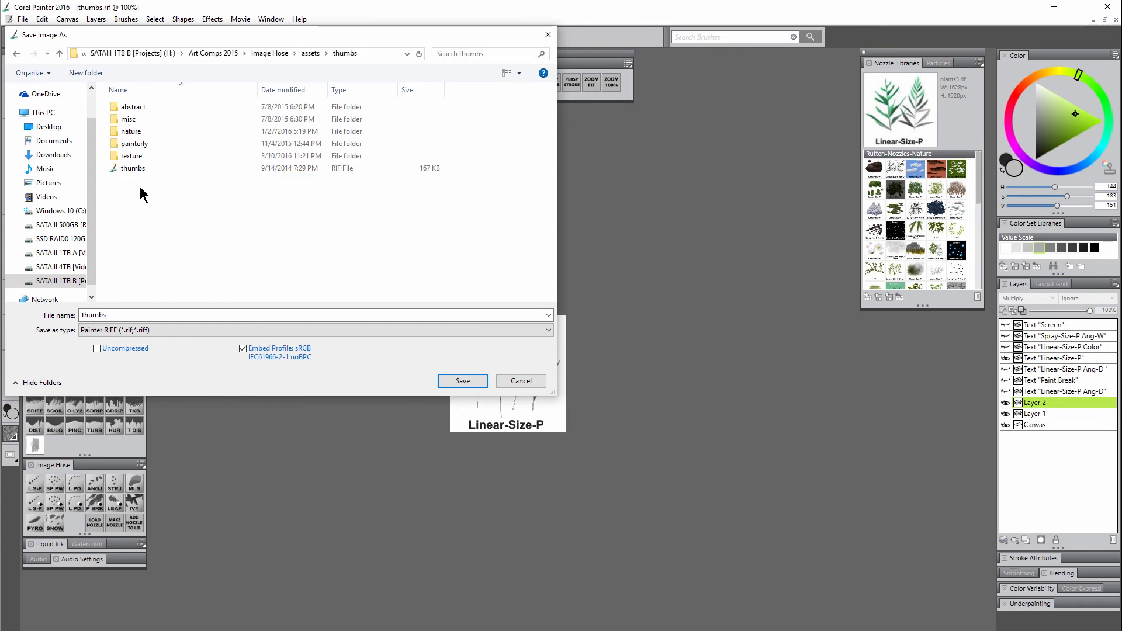
double_click(130, 135)
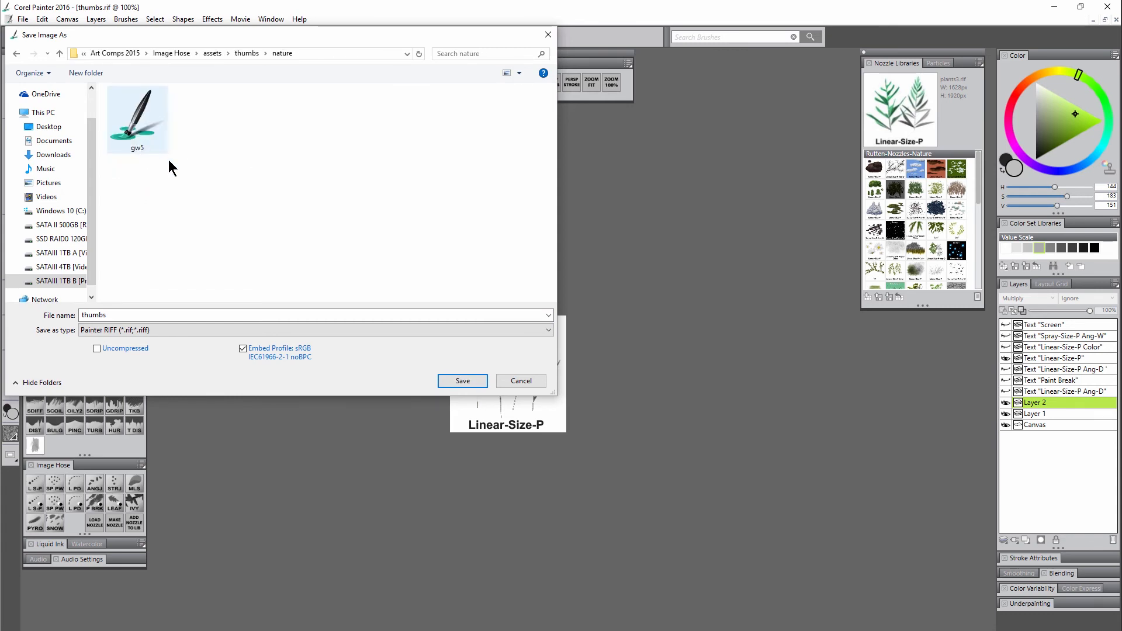
Save the thumbnail as a JPEG named thin-plants at Excellent quality, and close the file
click(181, 329)
click(155, 376)
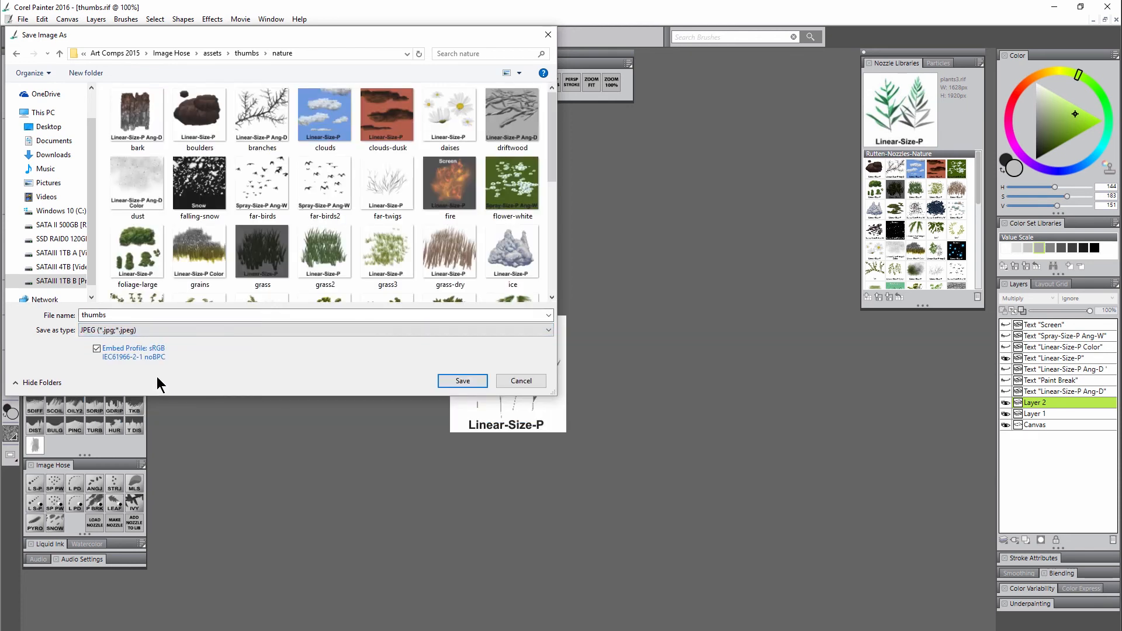
double_click(122, 314)
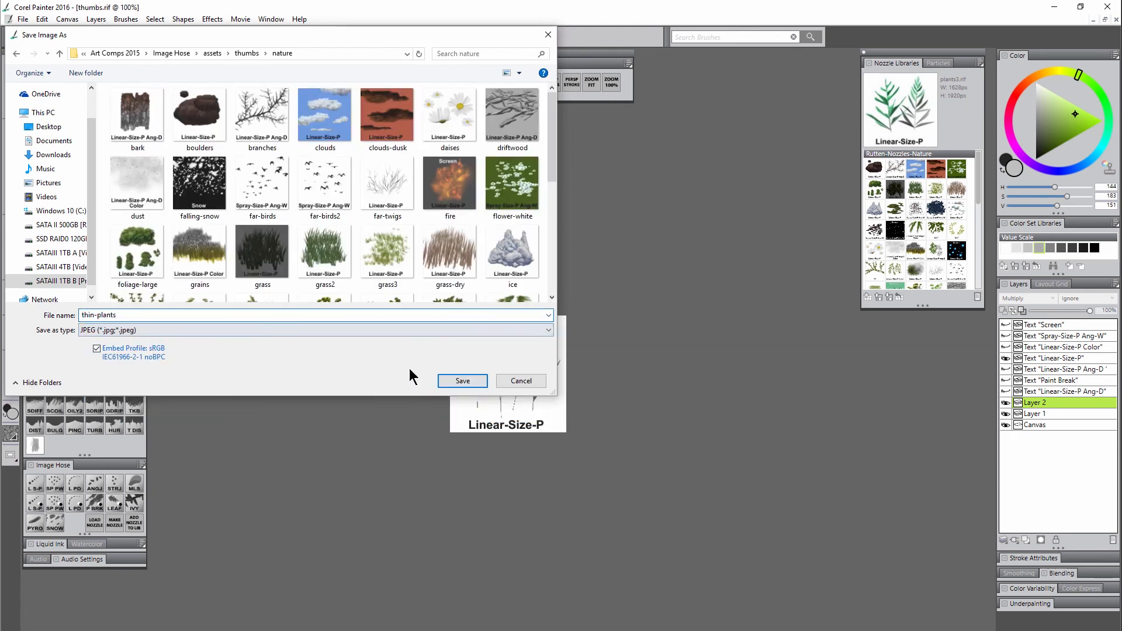
click(462, 381)
click(611, 400)
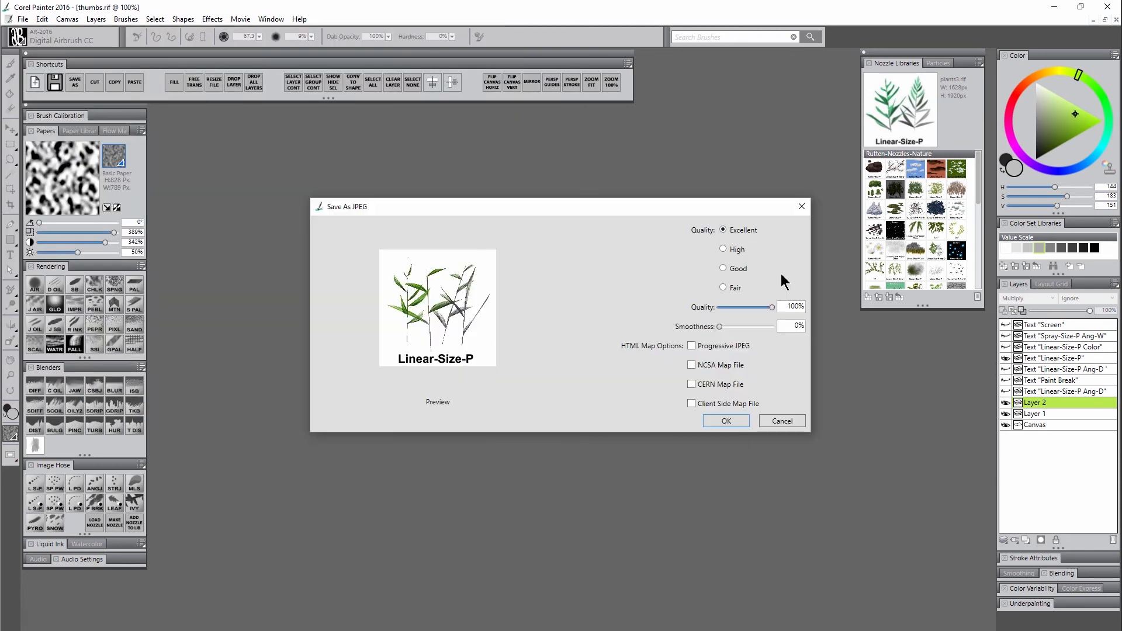
click(736, 423)
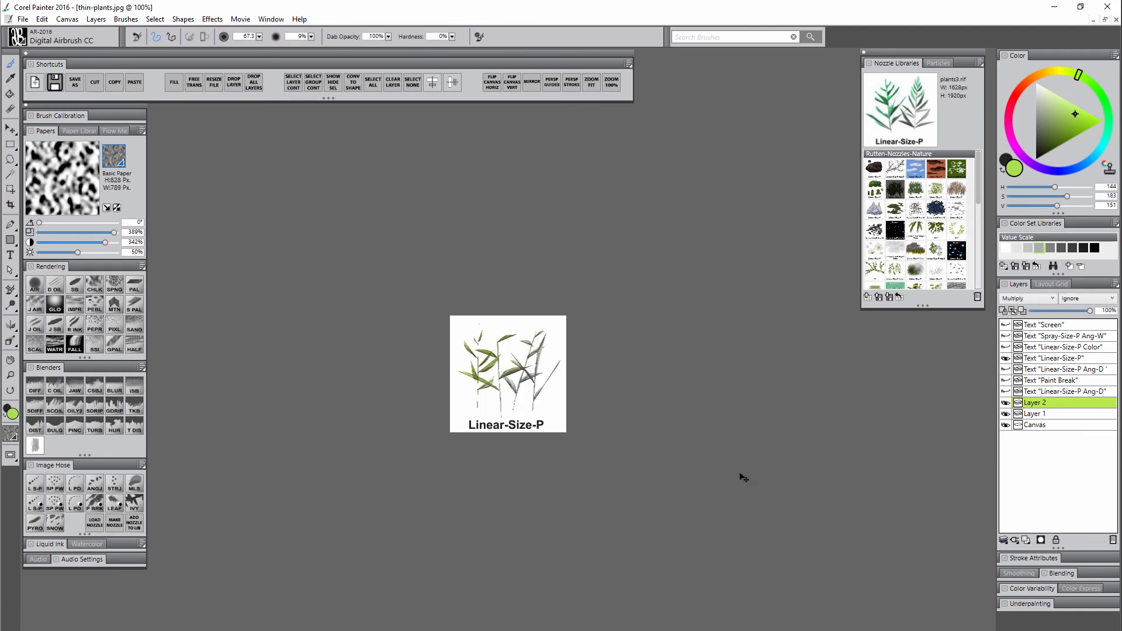
key(ctrl+w)
Load the thin-plants nozzle from the nature folder and add it to the Rutten-Nozzles-Nature library as thin-plants.rif, with the nozzle list enlarged
drag(922, 305, 922, 417)
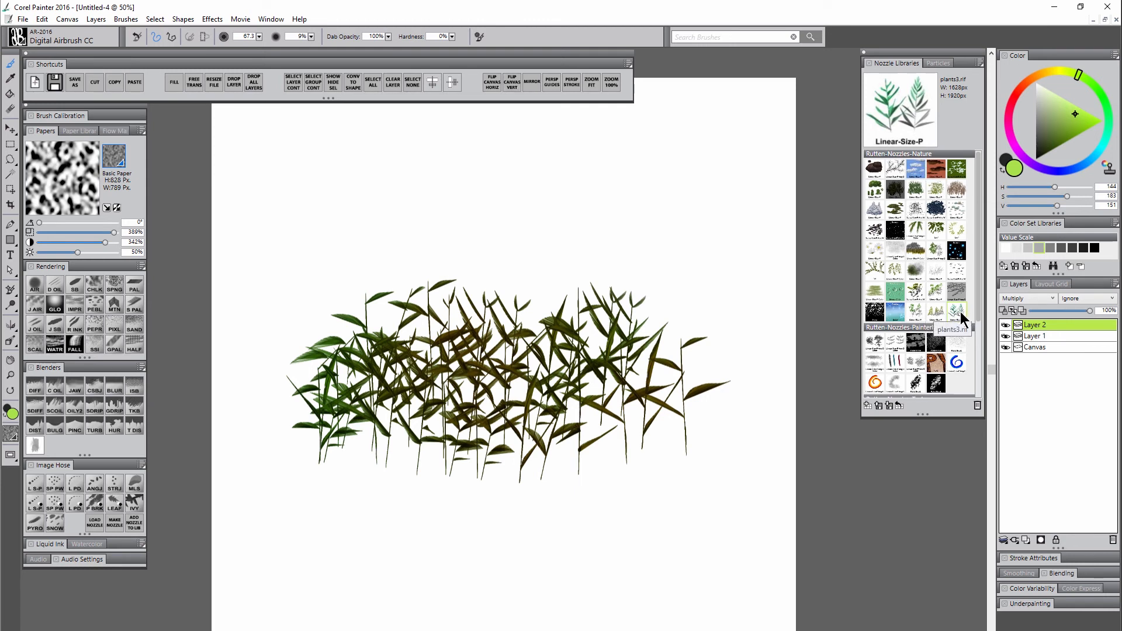
click(97, 529)
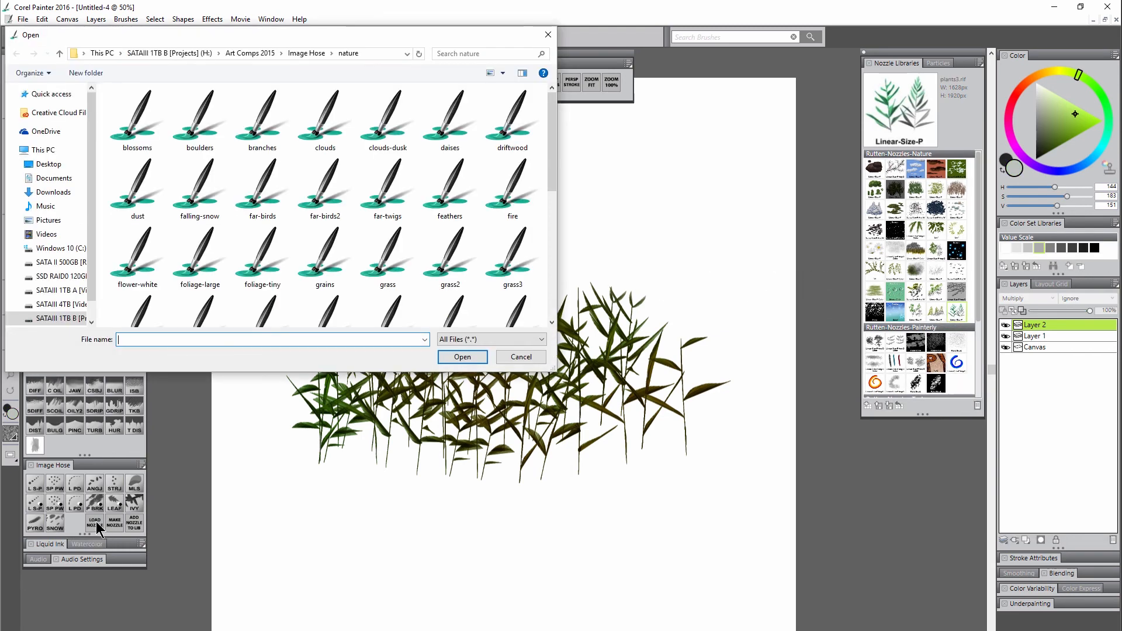
scroll(170, 321, down, 10)
click(155, 307)
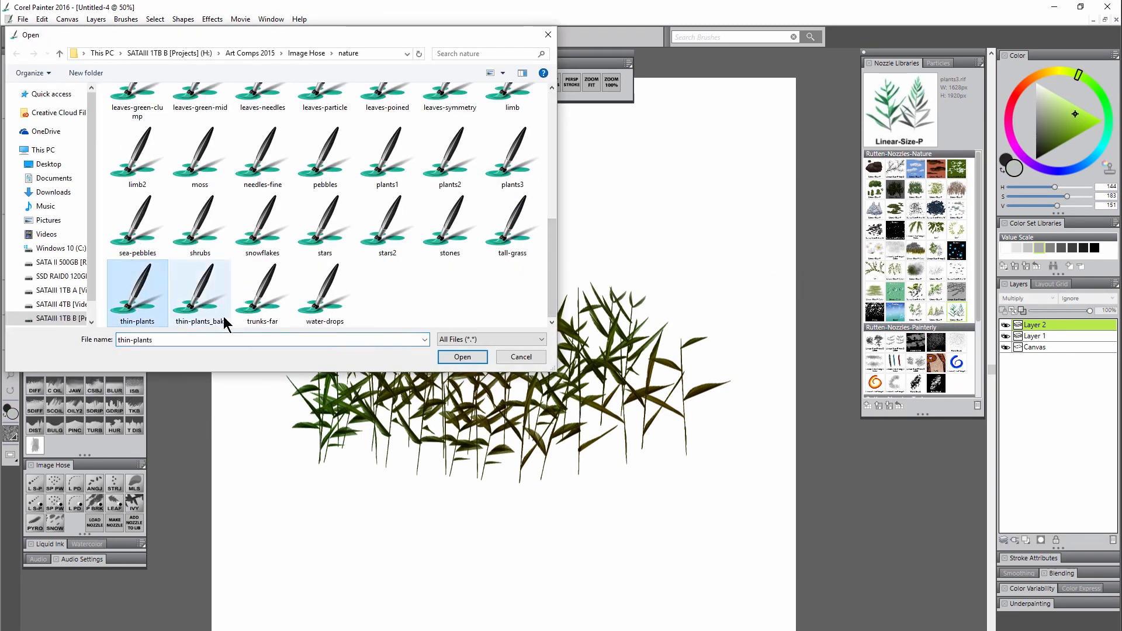
click(462, 357)
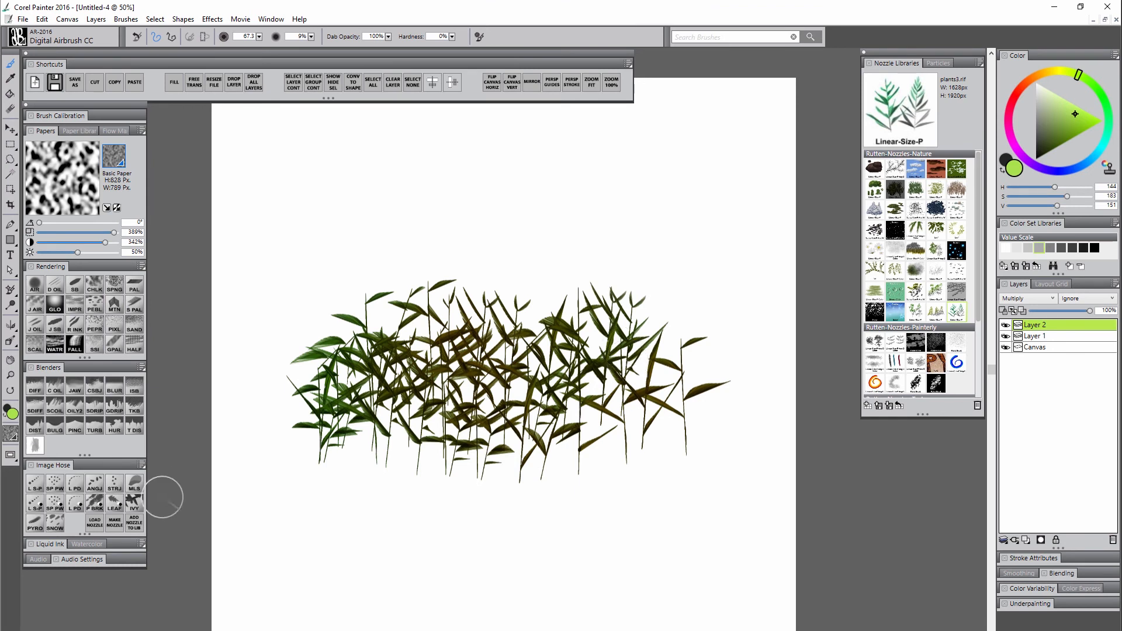
click(134, 526)
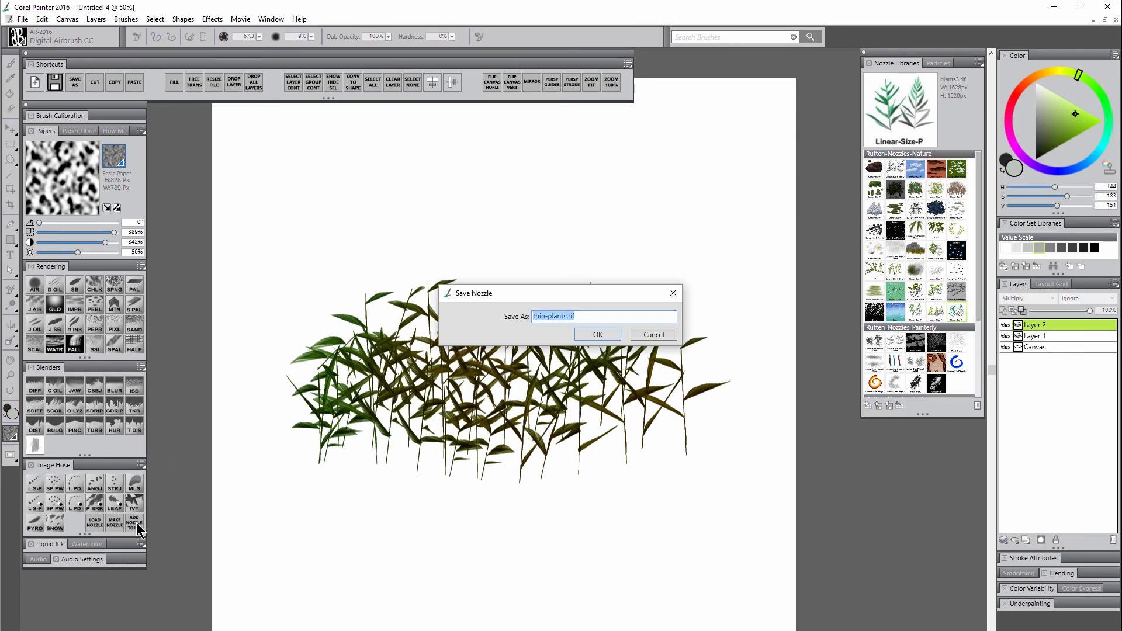
click(598, 335)
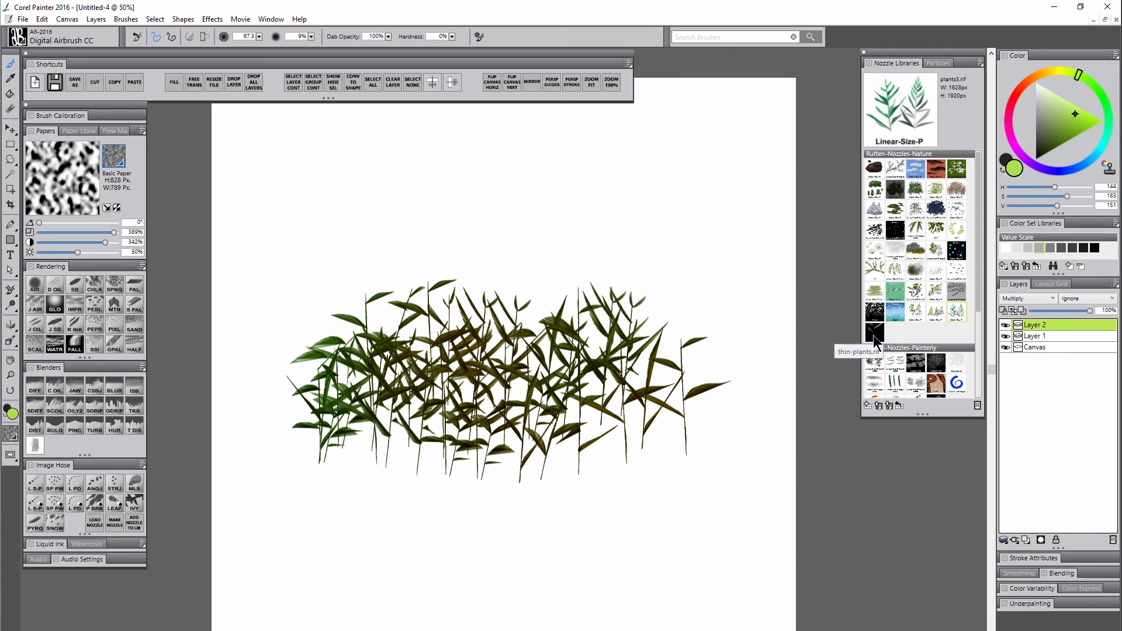
Set the thin-plants JPEG from the thumbs nature folder as the custom icon of the thin-plants.rif nozzle
right_click(875, 332)
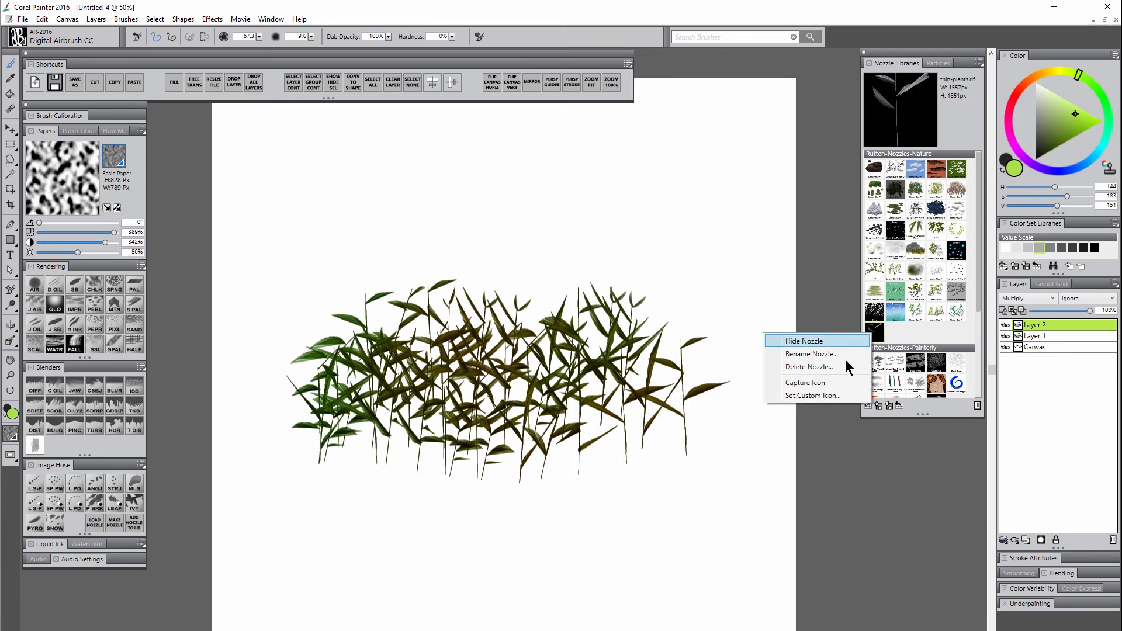
click(819, 396)
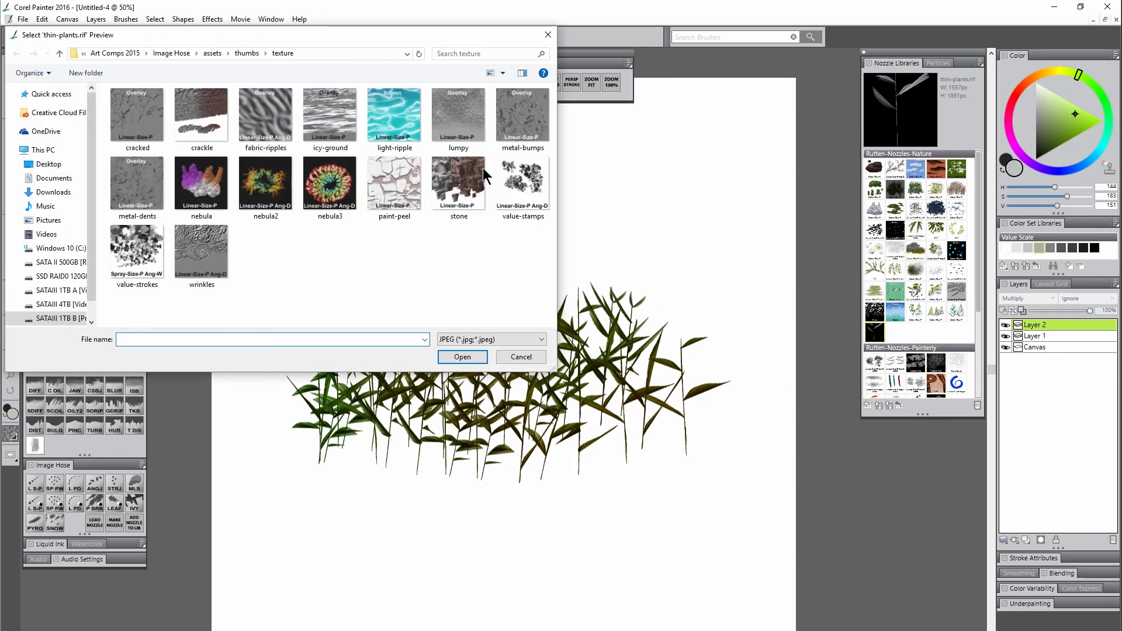
click(246, 54)
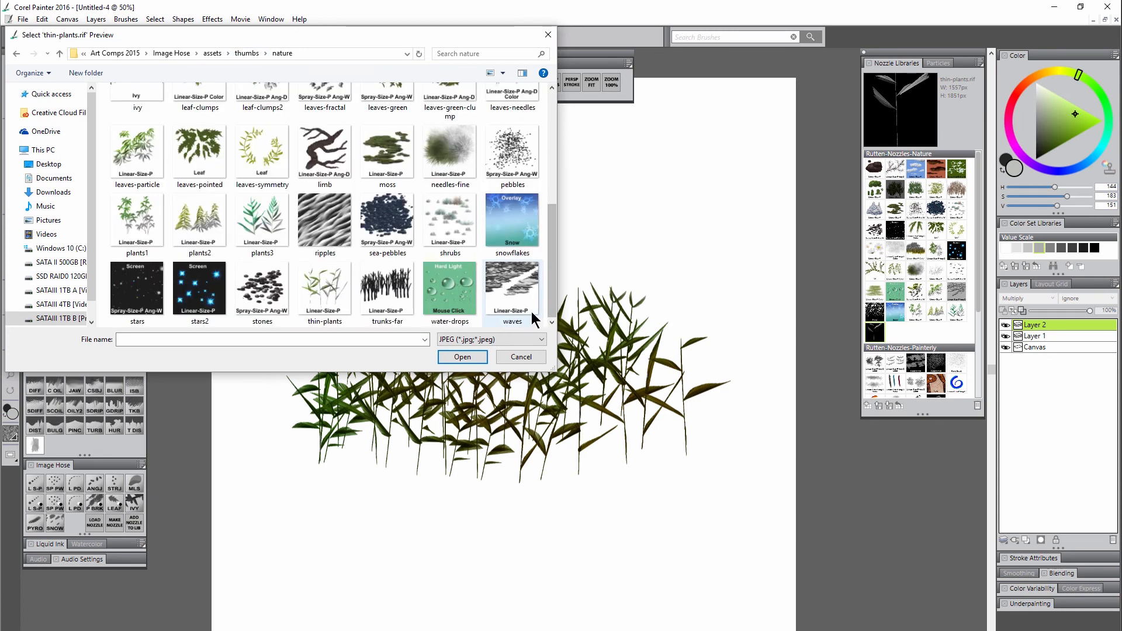
click(315, 290)
click(463, 356)
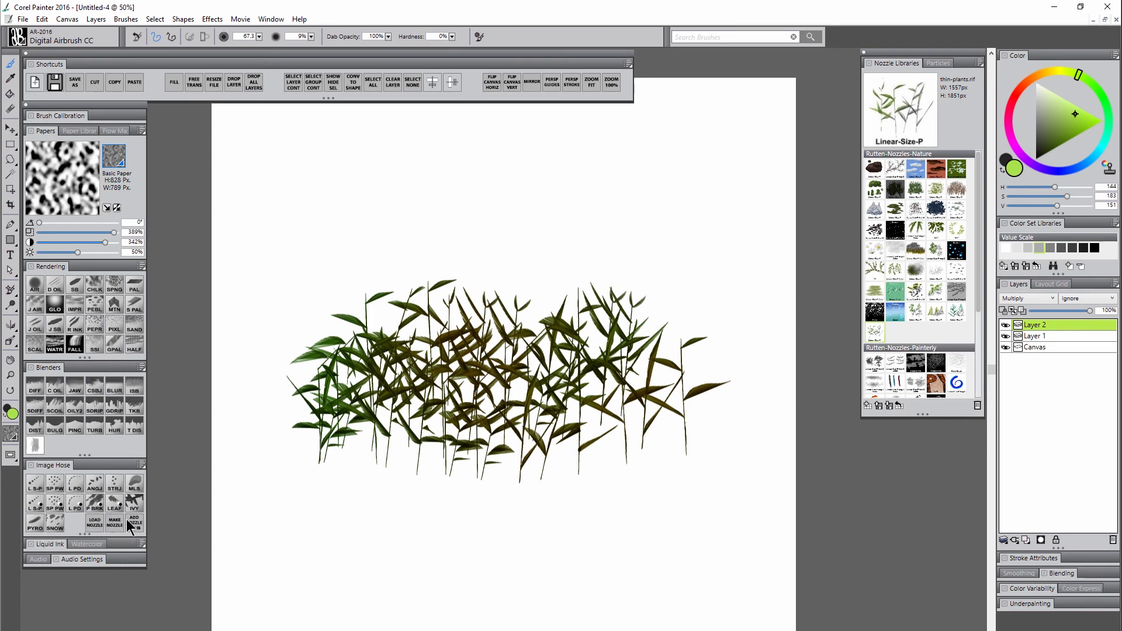
click(979, 63)
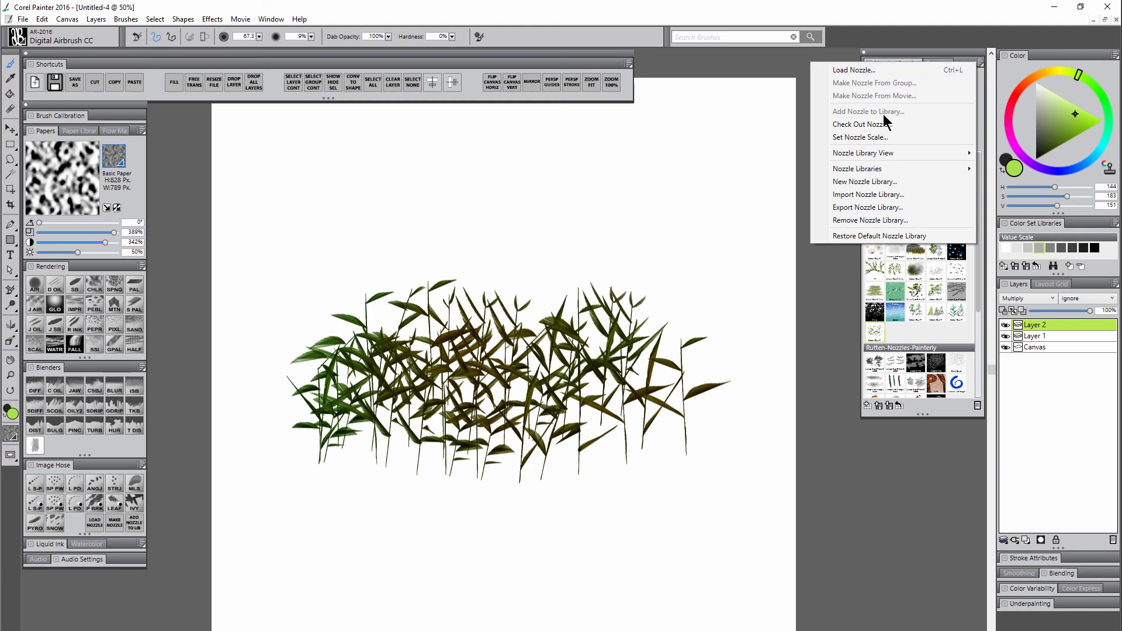
click(942, 61)
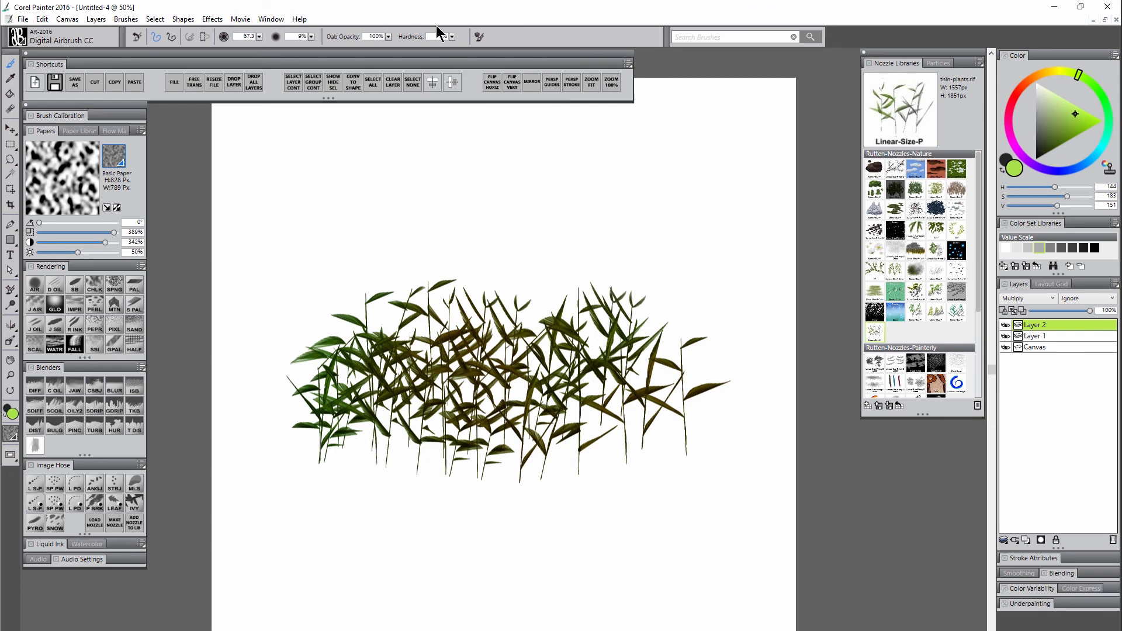
click(272, 20)
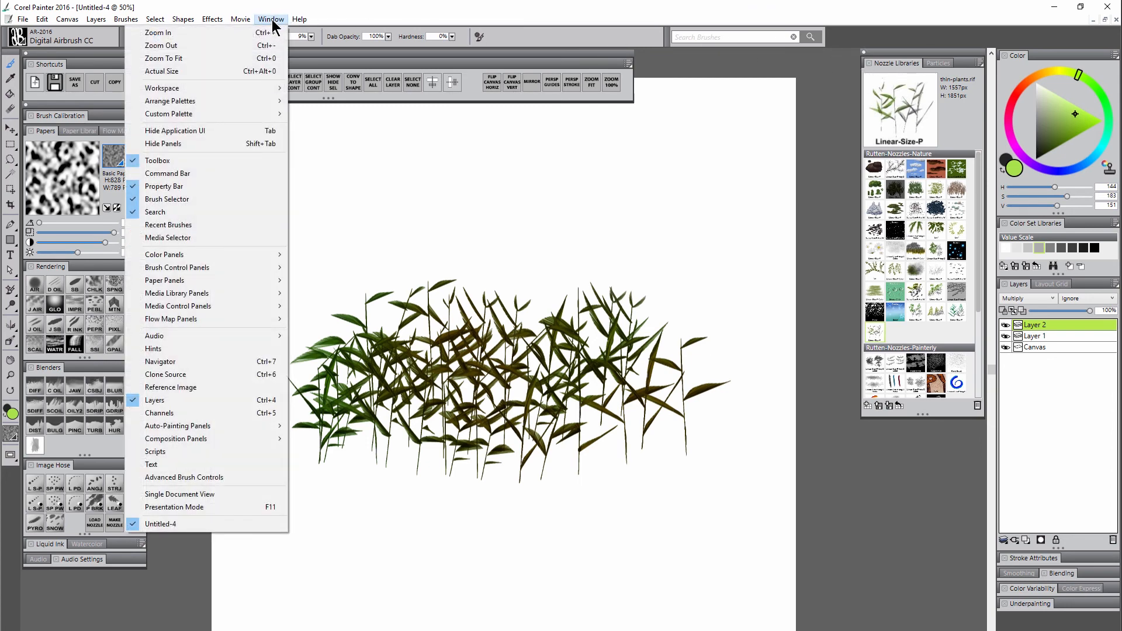
mouse_move(223, 294)
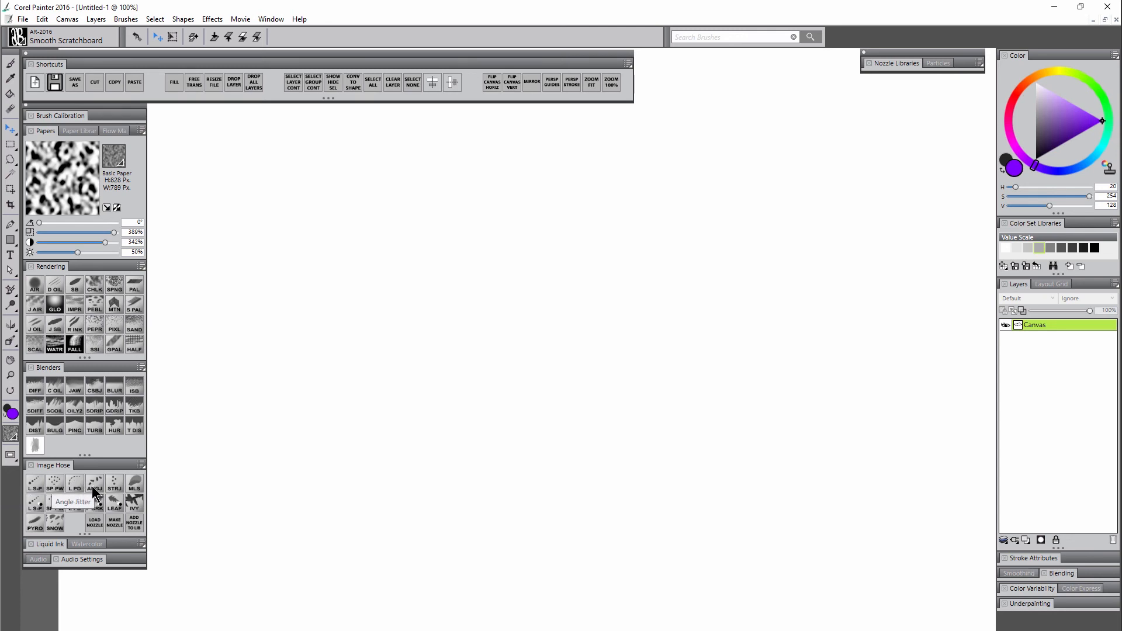
Paint a forked ivy vine on the blank canvas with the Ivy Nozzle brush and the ivy nozzle at size 45.6
click(135, 504)
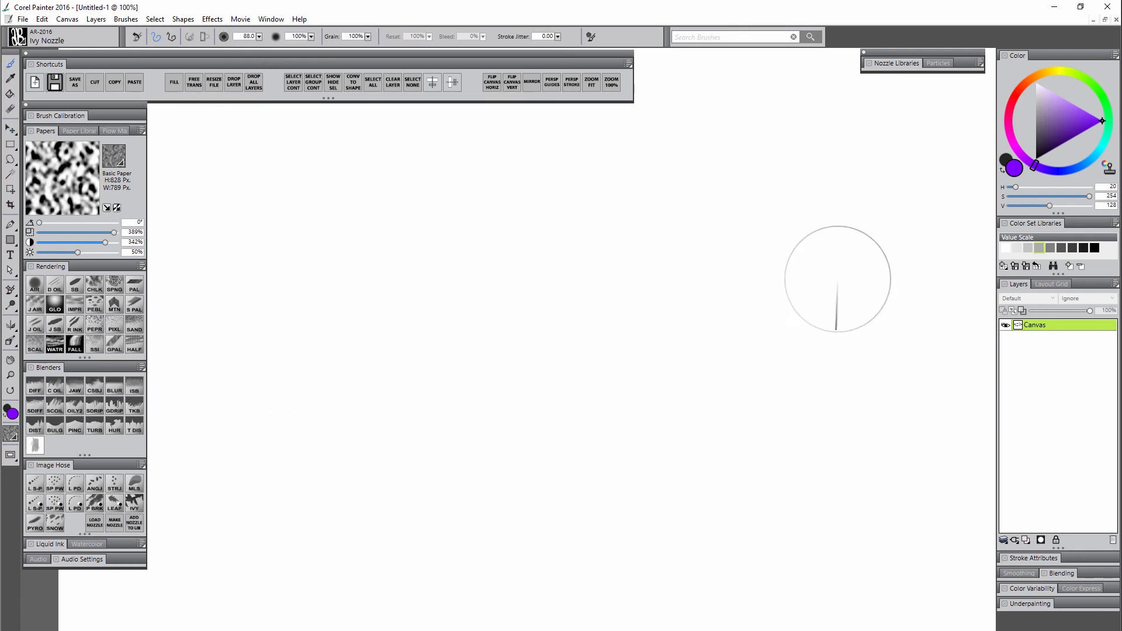
click(908, 65)
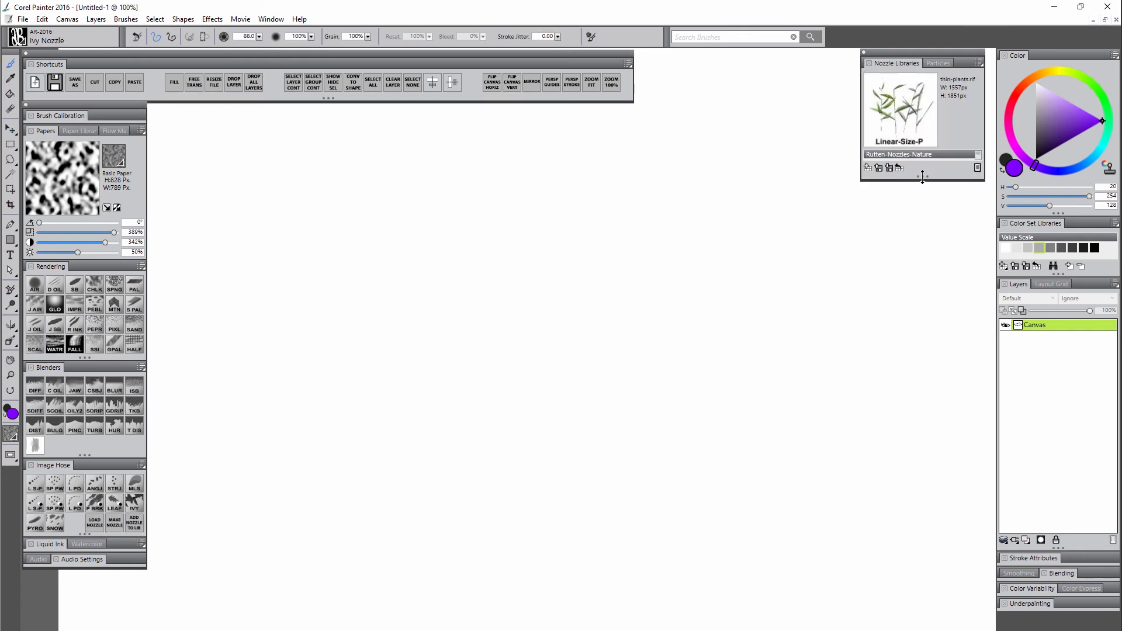
drag(921, 174, 914, 388)
mouse_move(386, 529)
mouse_down()
mouse_move(453, 444)
mouse_move(479, 346)
mouse_move(460, 265)
mouse_move(374, 213)
mouse_up()
drag(481, 332, 622, 285)
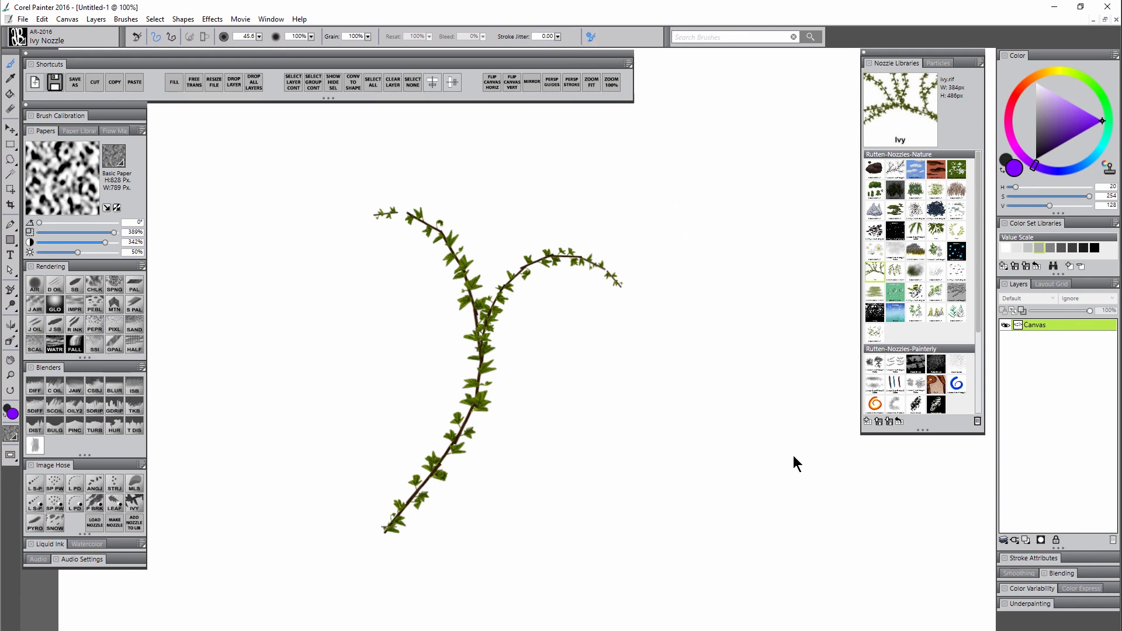
Show the Ivy Nozzle's advanced spacing controls and paint a second curved vine beside the forked one at 200% spacing
key(ctrl+b)
drag(1044, 49, 781, 51)
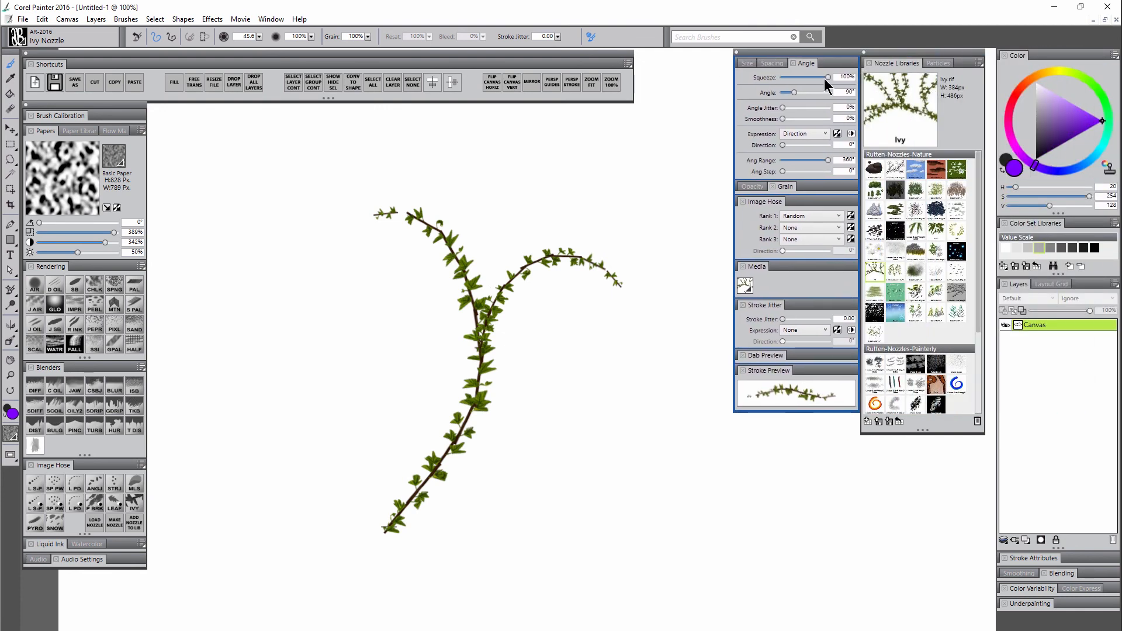
click(774, 63)
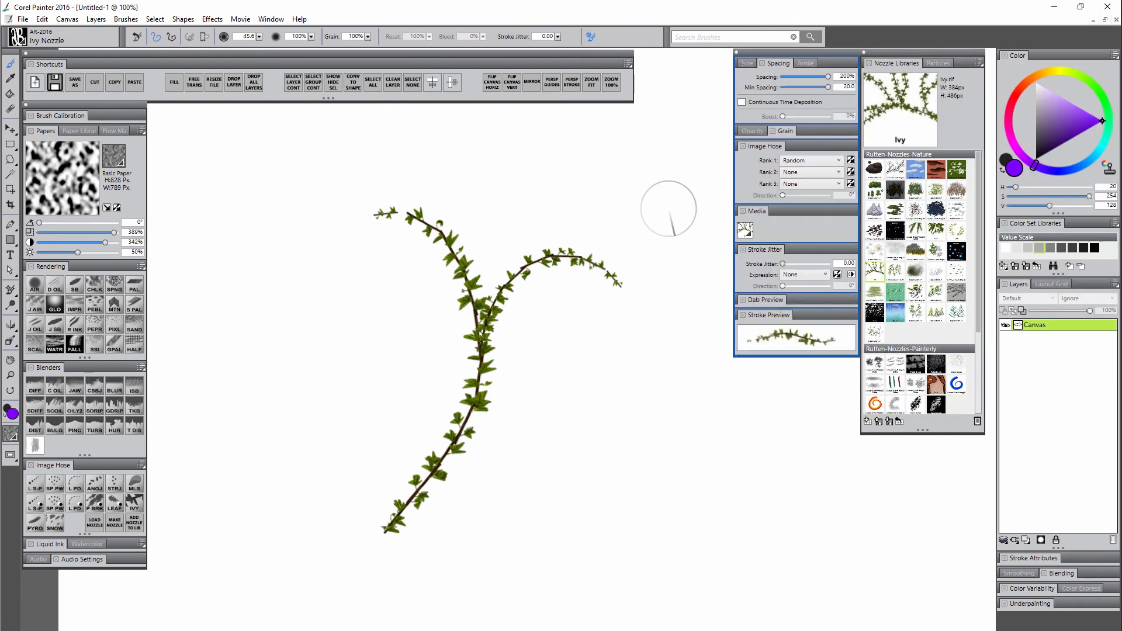
mouse_move(651, 233)
mouse_down()
mouse_move(655, 306)
mouse_move(676, 322)
mouse_up()
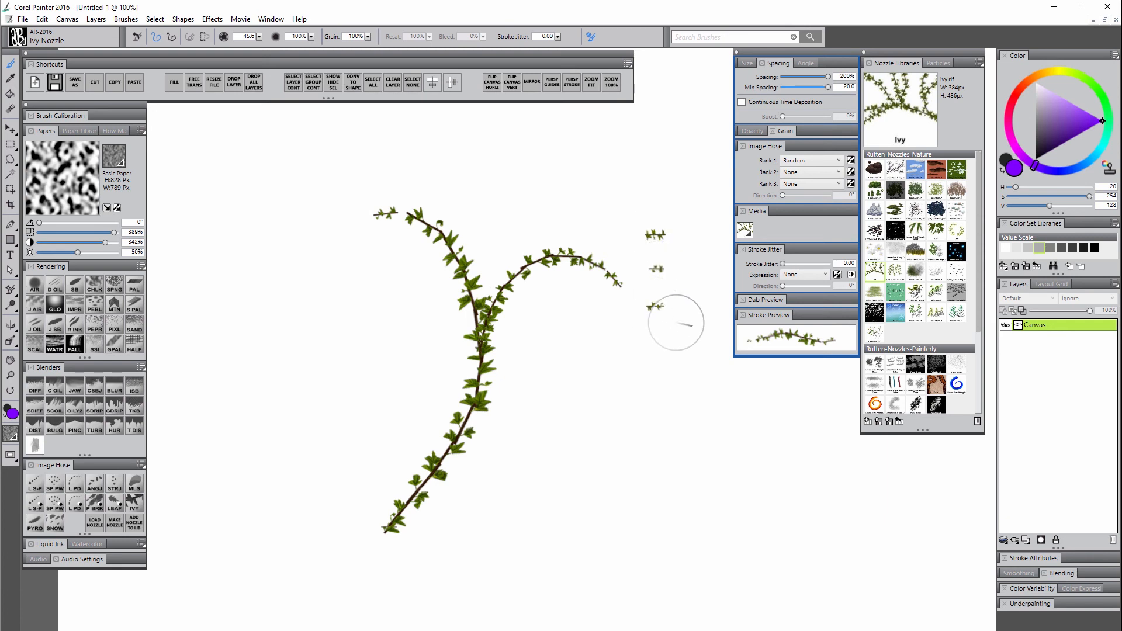
key(ctrl+z)
mouse_move(535, 532)
mouse_down()
mouse_move(612, 443)
mouse_move(637, 221)
mouse_move(631, 166)
mouse_up()
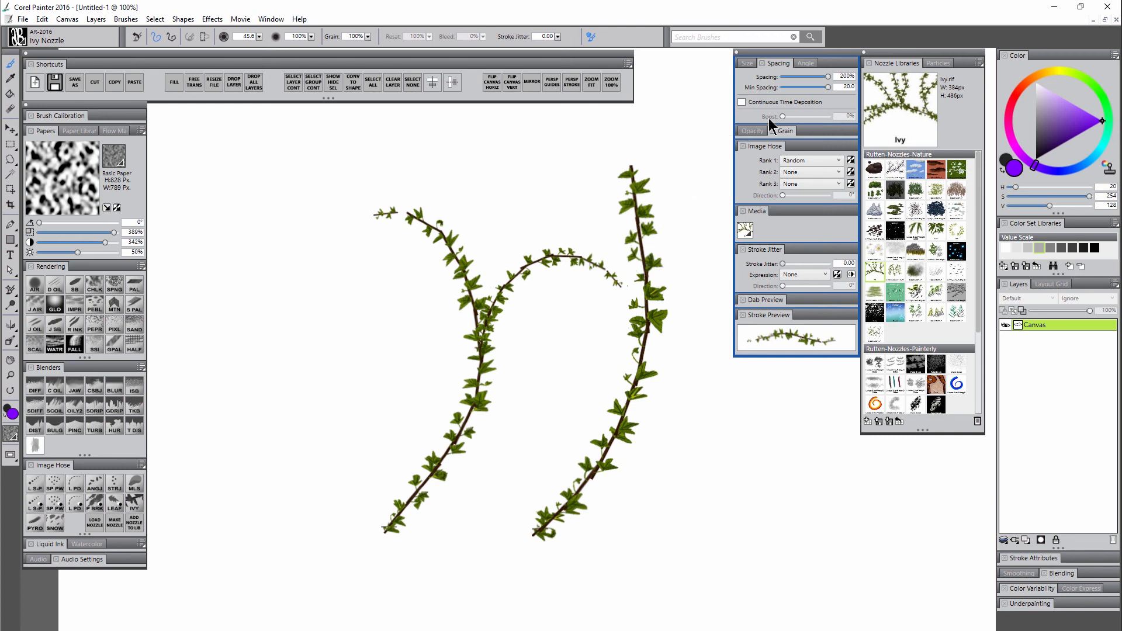
Paint one dense ivy vine with the spacing reduced almost to minimum, and a curved one at 70% spacing
click(787, 76)
mouse_move(689, 187)
mouse_down()
mouse_move(707, 390)
mouse_move(658, 521)
mouse_up()
key(ctrl+z)
mouse_move(682, 142)
mouse_down()
mouse_move(693, 359)
mouse_move(664, 464)
mouse_move(667, 591)
mouse_up()
click(798, 77)
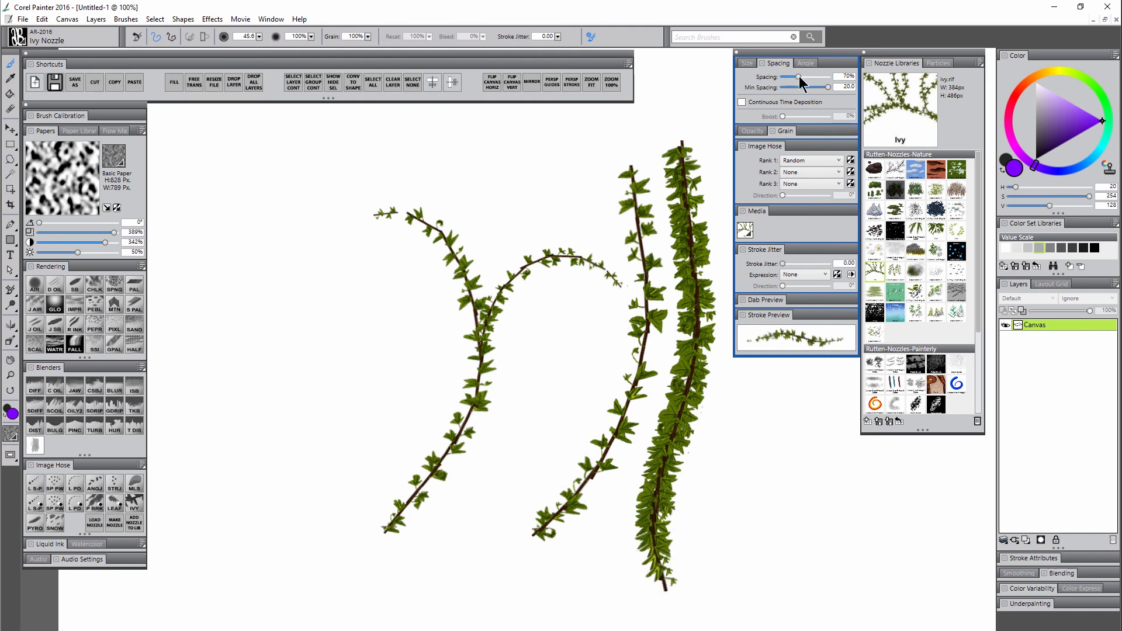
mouse_move(591, 149)
mouse_down()
mouse_move(421, 243)
mouse_move(321, 409)
mouse_move(330, 466)
mouse_up()
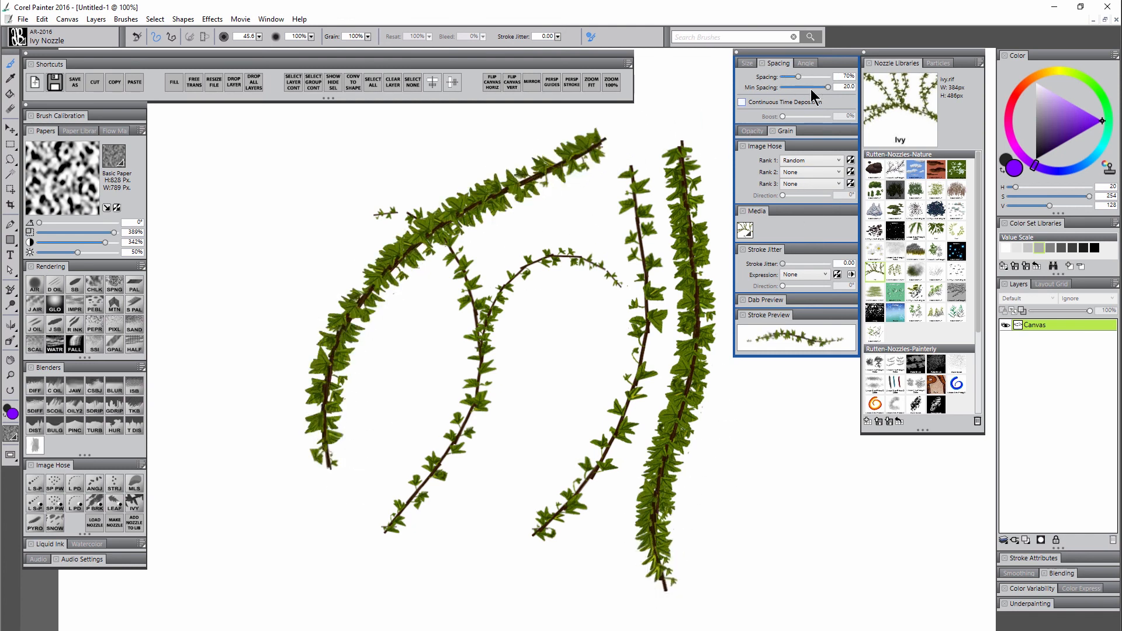
Paint two more curved ivy vines with increasingly wide spacing, the last one at 164%
click(810, 77)
mouse_move(436, 155)
mouse_down()
mouse_move(348, 185)
mouse_move(250, 282)
mouse_move(214, 397)
mouse_move(272, 543)
mouse_up()
click(820, 77)
mouse_move(377, 136)
mouse_down()
mouse_move(258, 175)
mouse_move(220, 514)
mouse_move(295, 553)
mouse_up()
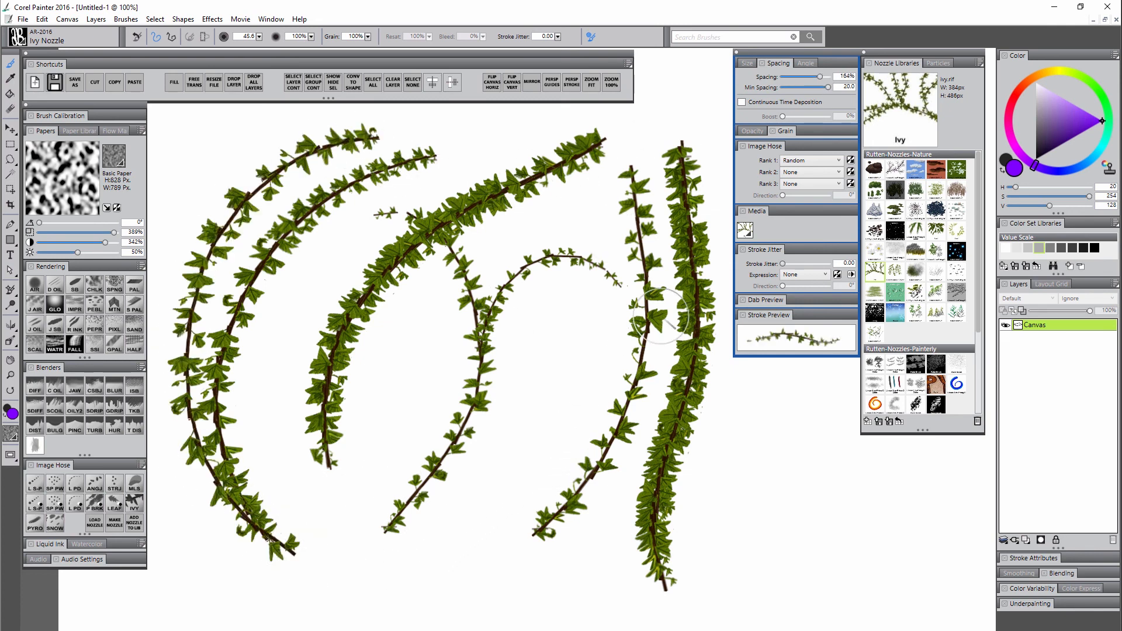
Clear the canvas and paint a large C-shaped ivy vine at 200% spacing
click(828, 77)
key(Delete)
mouse_move(538, 174)
mouse_down()
mouse_move(468, 188)
mouse_move(280, 401)
mouse_move(347, 540)
mouse_move(552, 566)
mouse_up()
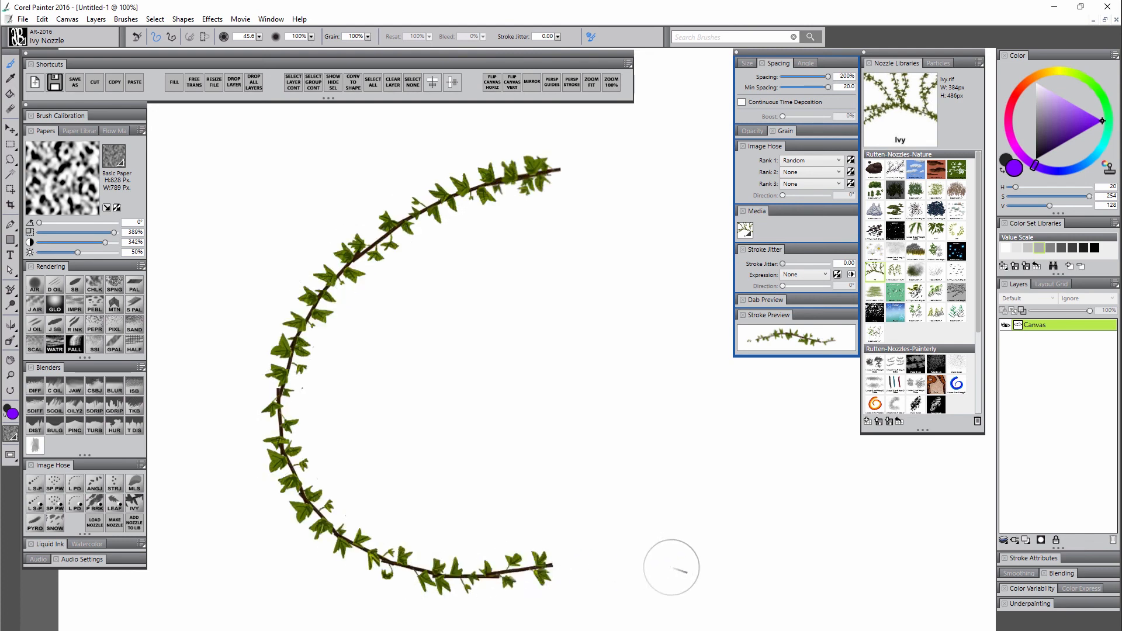
Paint a straight vertical ivy vine inside the C-shaped one and show the brush's angle settings
mouse_move(517, 501)
mouse_down()
mouse_move(518, 234)
mouse_move(503, 301)
mouse_move(511, 508)
mouse_up()
key(ctrl+z)
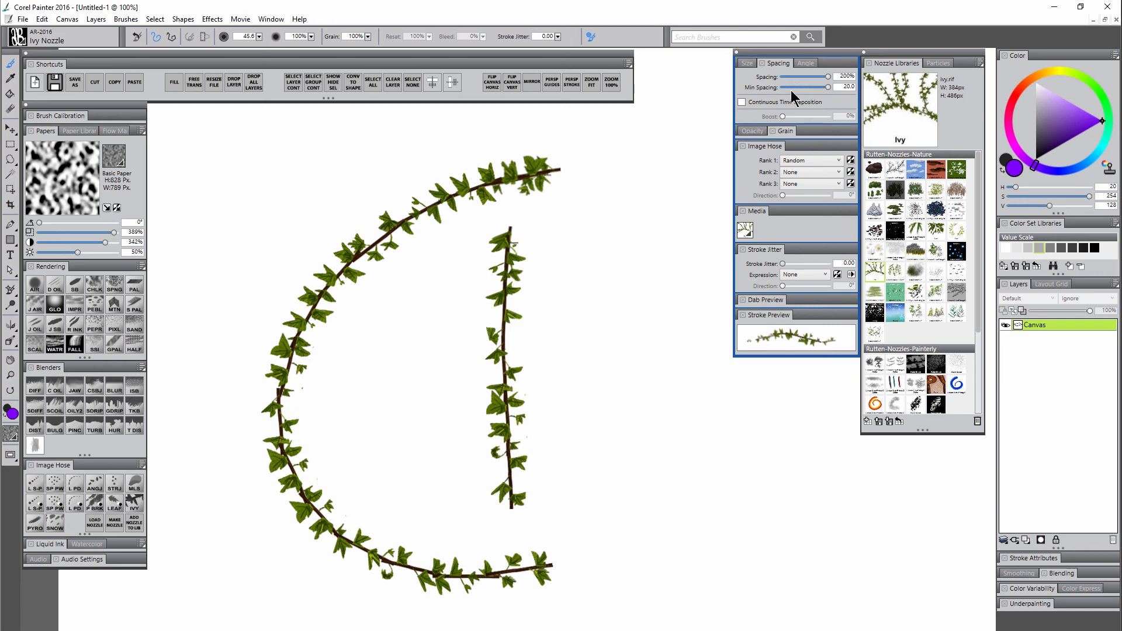
click(806, 65)
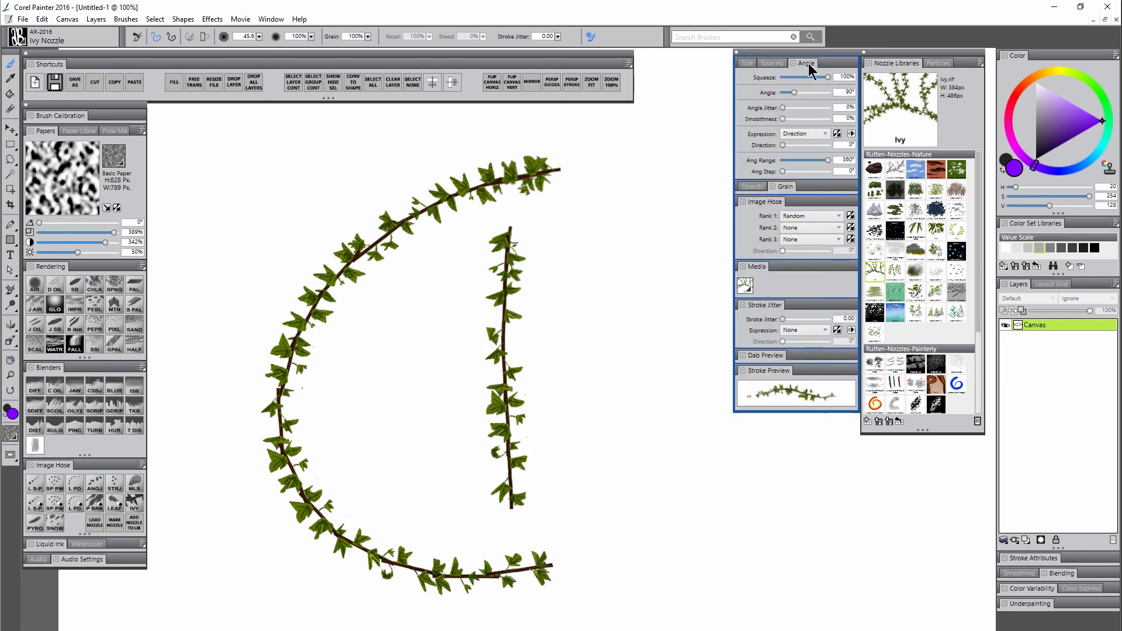
Paint three downward ivy strokes beside the vertical vine with the brush angle at 235°, 152° and a still larger value
drag(794, 93, 813, 92)
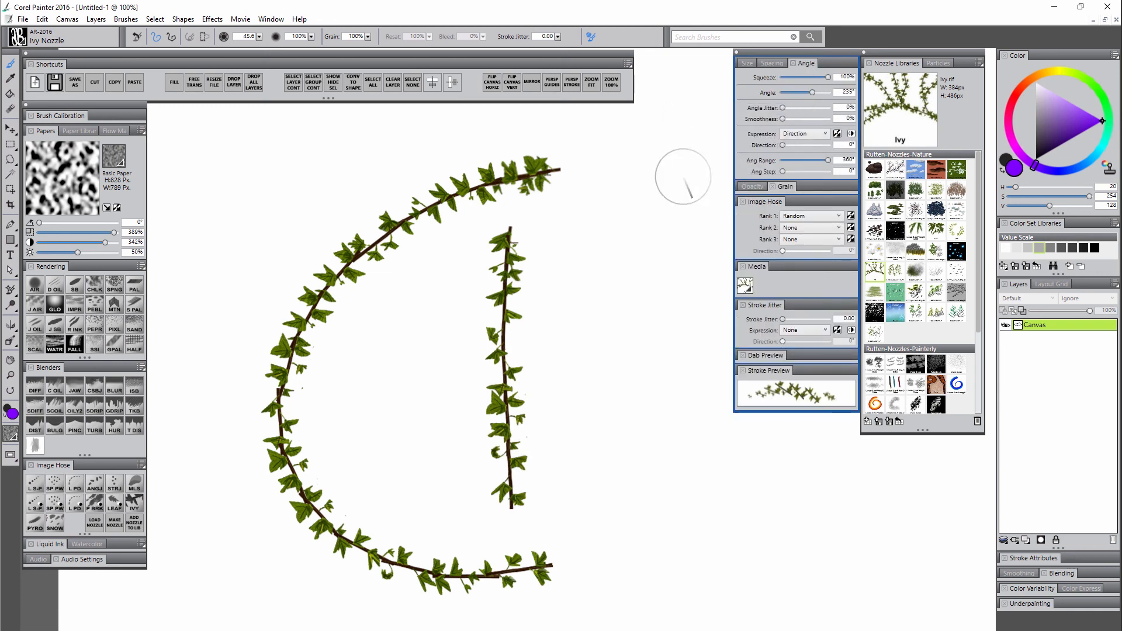
mouse_move(681, 175)
mouse_down()
mouse_move(647, 187)
mouse_move(638, 464)
mouse_up()
drag(812, 92, 801, 92)
drag(588, 179, 591, 450)
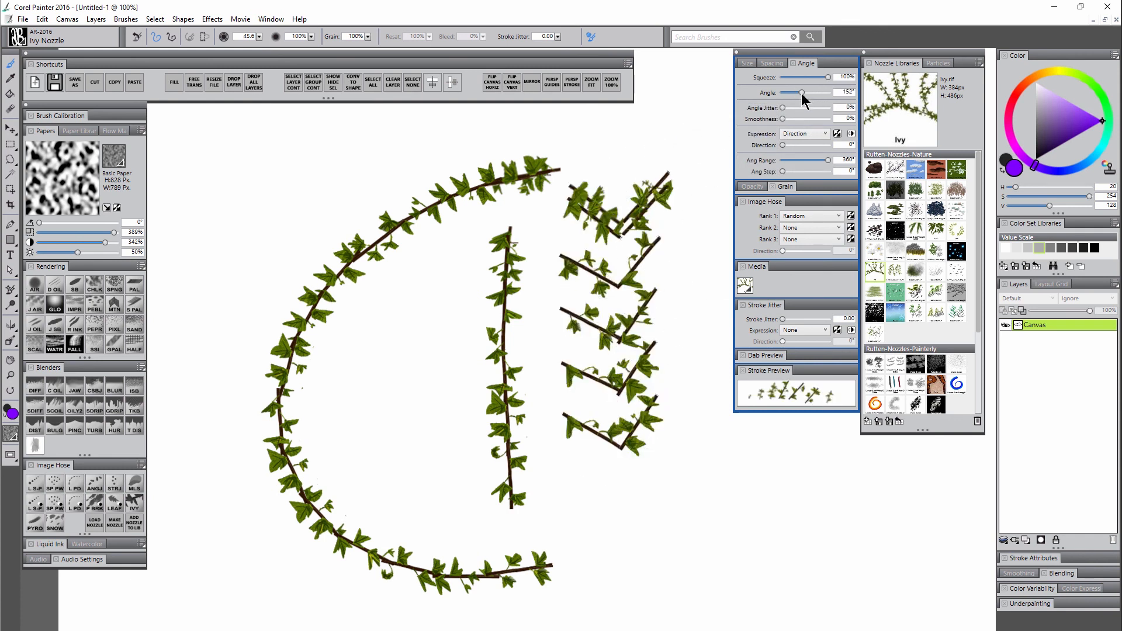
drag(801, 92, 819, 93)
drag(678, 149, 692, 526)
Set the brush angle to 0°, clear the canvas and paint curved ivy strokes winding around the middle
drag(819, 92, 782, 92)
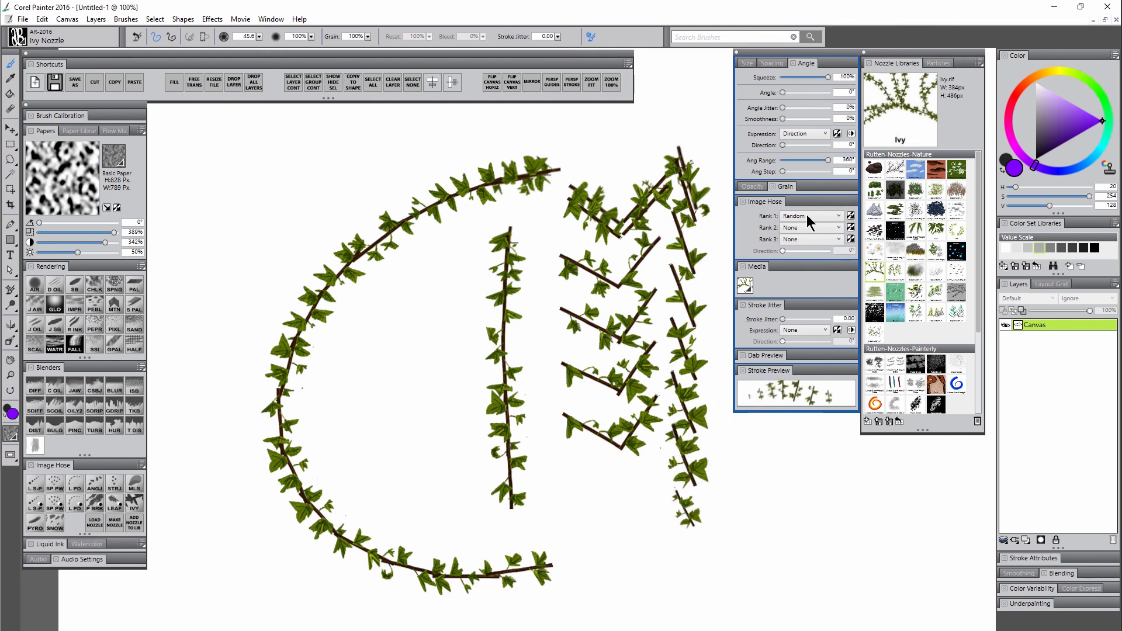
mouse_move(414, 150)
mouse_down()
mouse_move(333, 174)
mouse_move(249, 244)
mouse_move(211, 326)
mouse_move(233, 441)
mouse_move(302, 512)
mouse_move(425, 501)
mouse_move(493, 383)
mouse_move(369, 320)
mouse_move(367, 427)
mouse_up()
key(Delete)
mouse_move(453, 204)
mouse_down()
mouse_move(353, 266)
mouse_move(324, 374)
mouse_move(428, 442)
mouse_move(553, 403)
mouse_move(547, 287)
mouse_move(455, 274)
mouse_move(421, 350)
mouse_move(488, 371)
mouse_move(486, 317)
mouse_move(559, 212)
mouse_move(584, 203)
mouse_move(654, 305)
mouse_move(647, 436)
mouse_move(597, 504)
mouse_move(394, 564)
mouse_move(263, 409)
mouse_up()
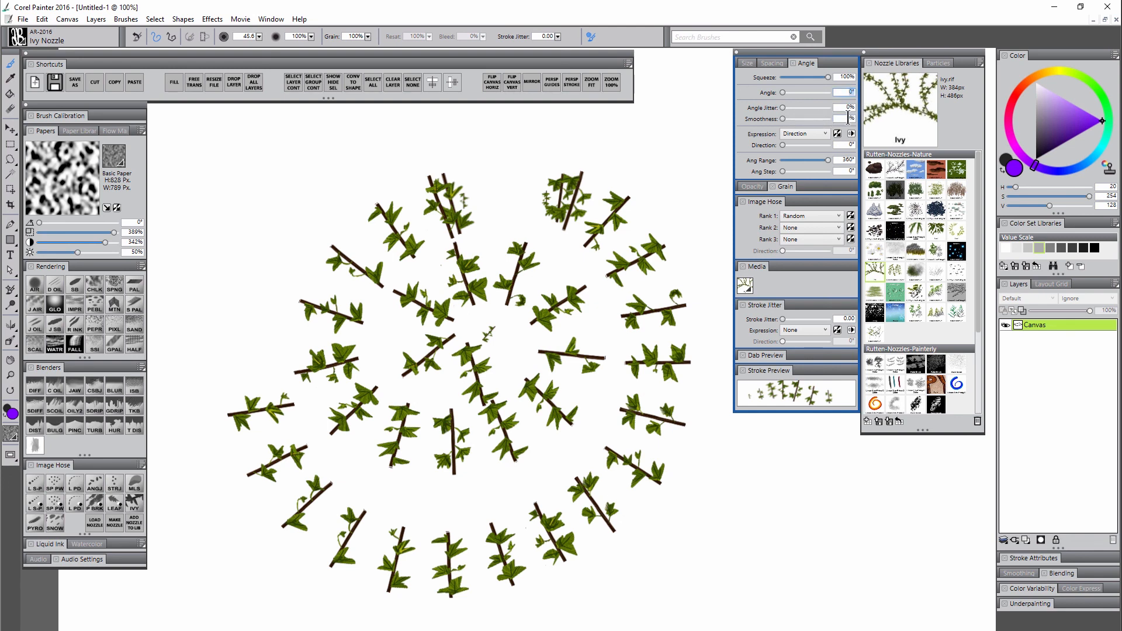
Set the brush angle to 90° and paint a large curved ivy vine
text(90)
key(Return)
mouse_move(546, 147)
mouse_down()
mouse_move(210, 334)
mouse_move(305, 586)
mouse_move(627, 395)
mouse_move(316, 423)
mouse_up()
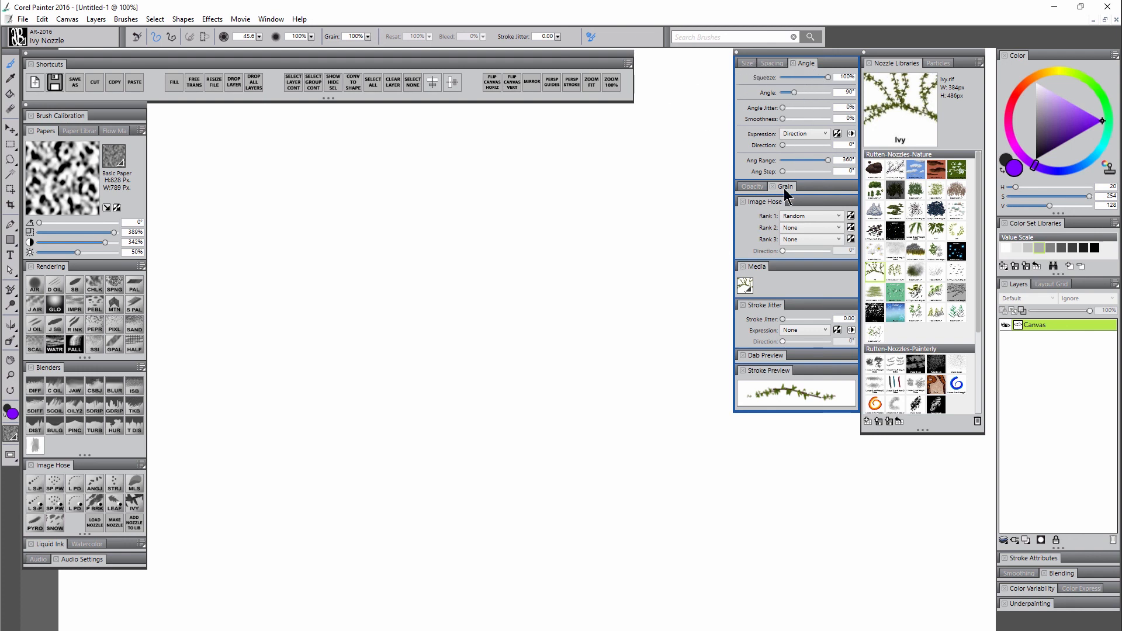
Show the Ivy Nozzle brush's opacity, spacing and size settings
click(757, 187)
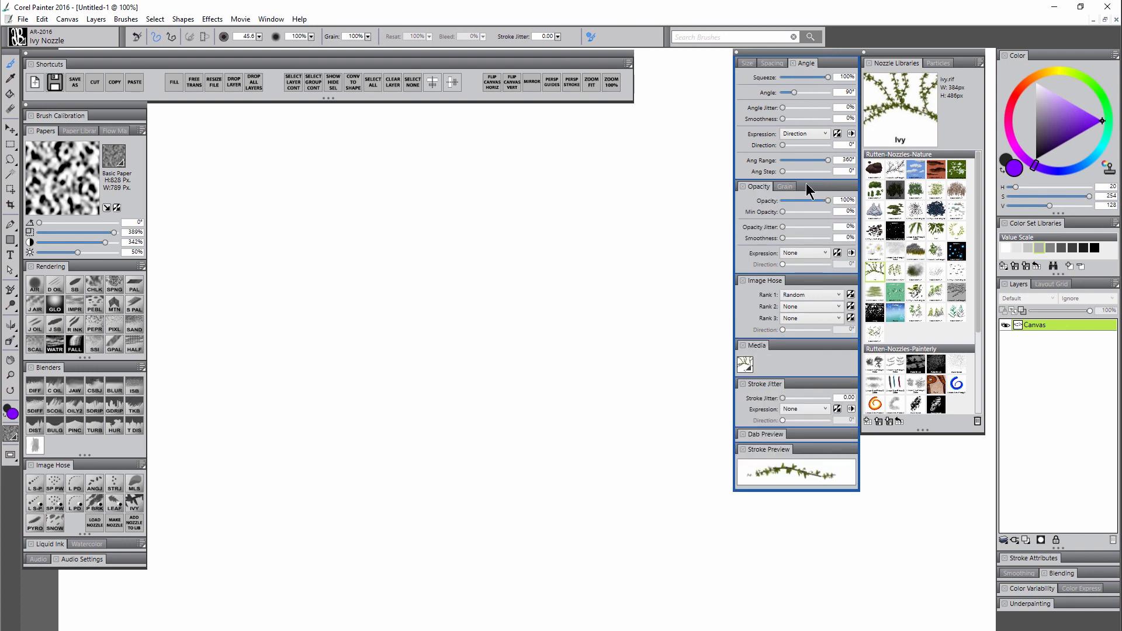
click(778, 63)
click(750, 63)
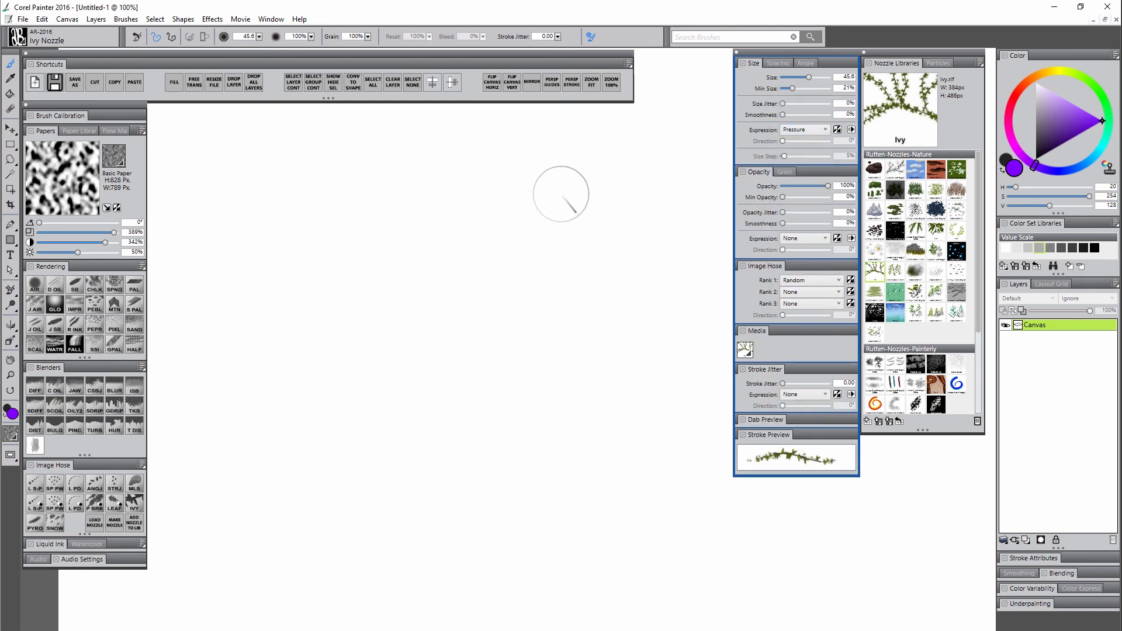
Try a downward ivy vine on the empty canvas, undo it and open the brush commands
mouse_move(582, 190)
mouse_down()
mouse_move(426, 270)
mouse_move(539, 338)
mouse_move(409, 474)
mouse_move(321, 514)
mouse_move(564, 501)
mouse_up()
key(ctrl+z)
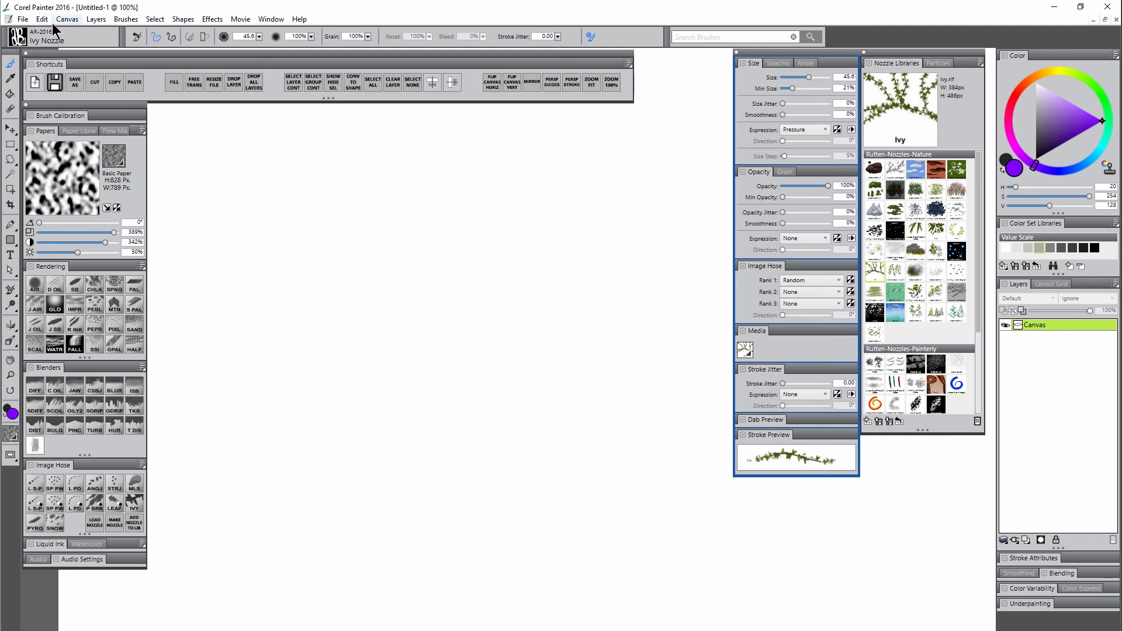
click(126, 20)
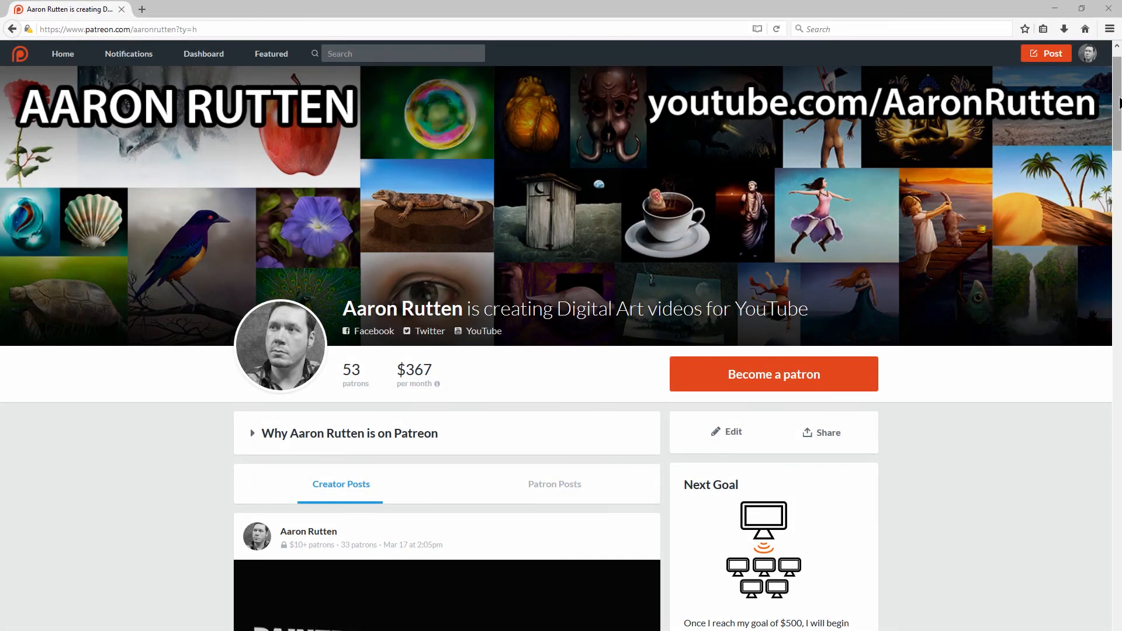
Browse the creator's Patreon page in the web browser down to the VIP subscription reward
drag(1119, 103, 1119, 241)
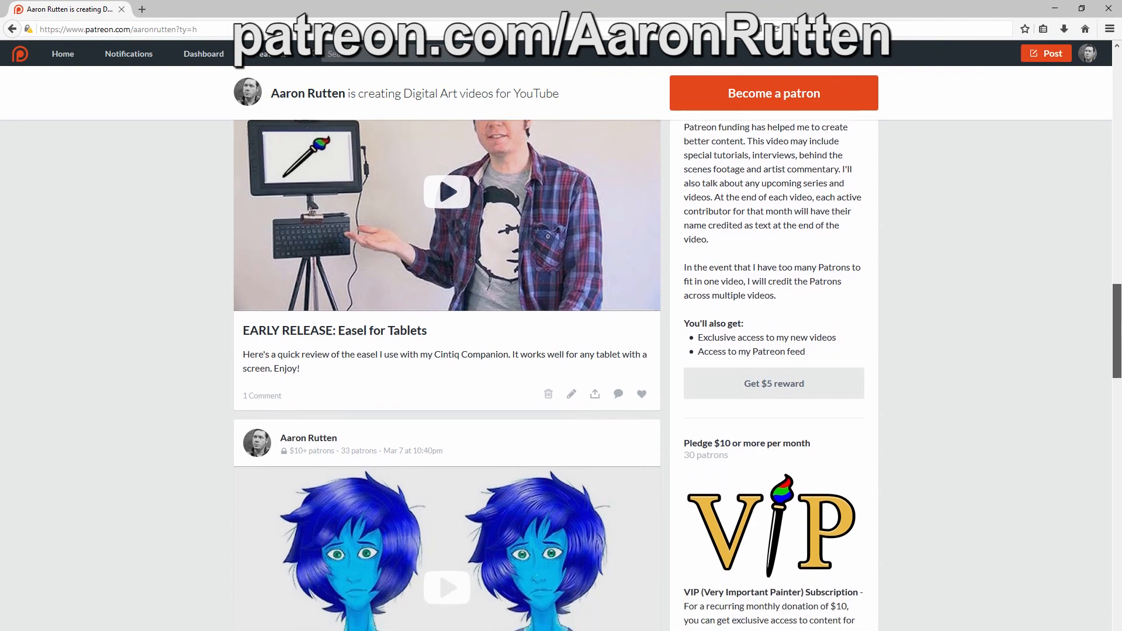
drag(1117, 342, 1117, 343)
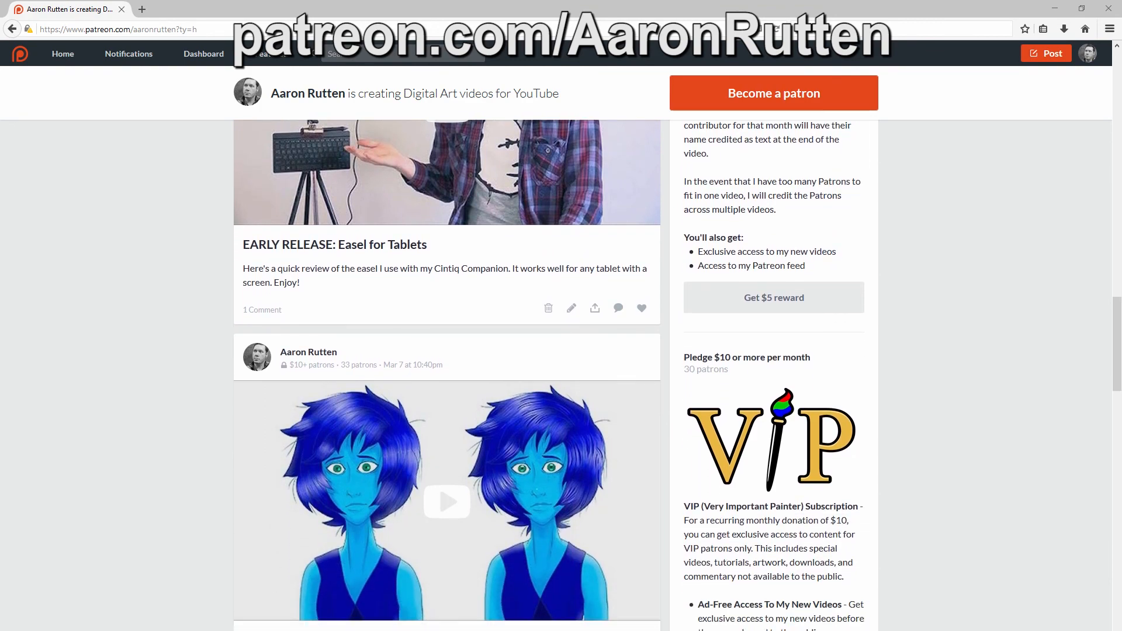